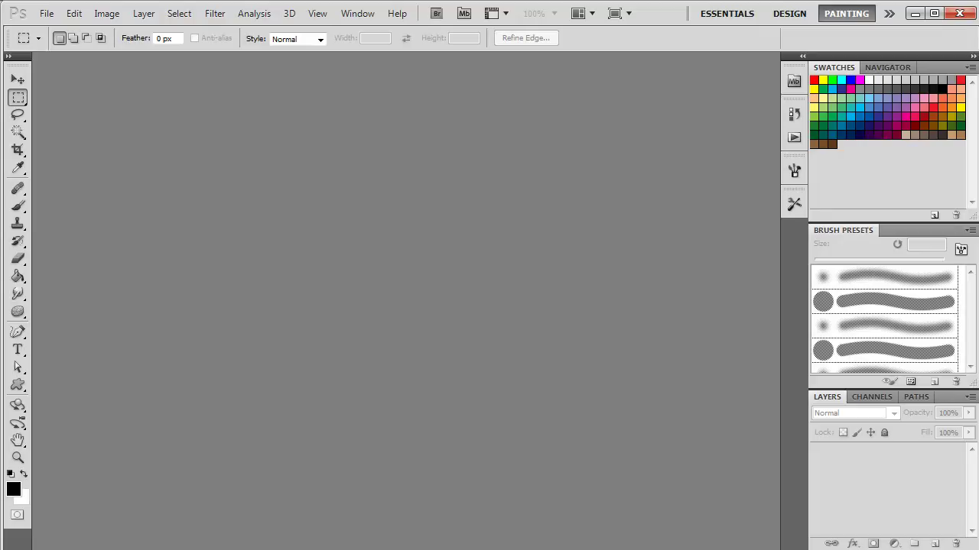
Step: Switch to the browser and examine the rainbow snake reference photos for scale patterns and iridescent colours, then return to Photoshop
{"action": "key", "text": "alt+Tab"}
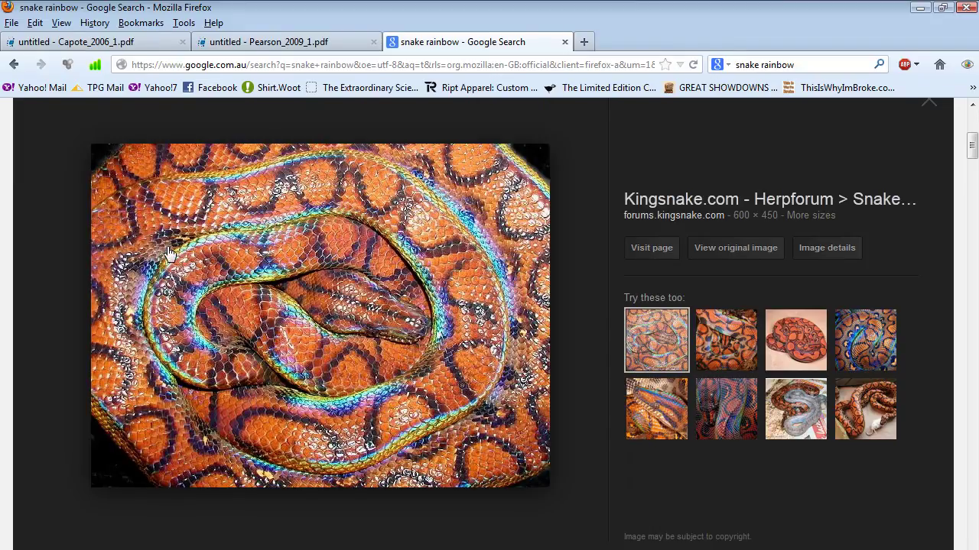
{"action": "left_click", "coordinate": [660, 411]}
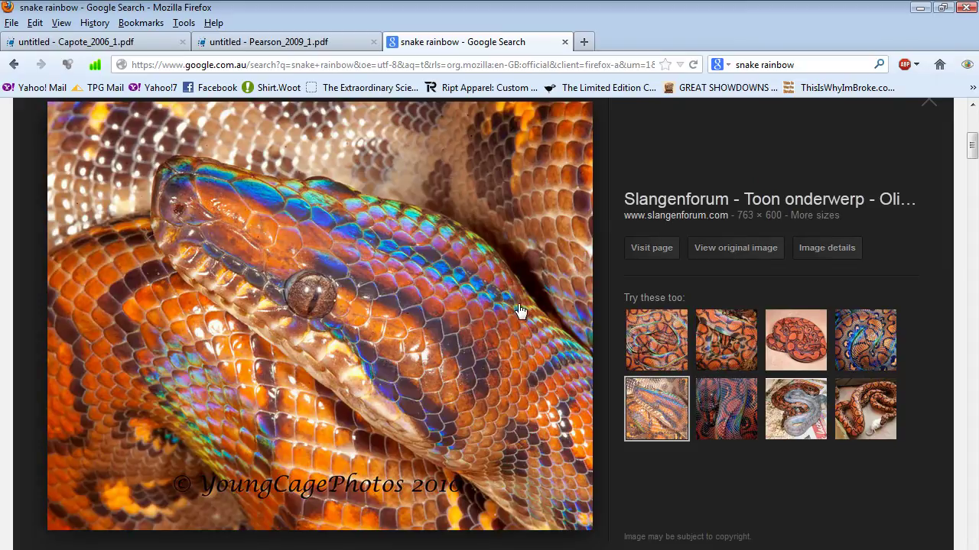
{"action": "left_click", "coordinate": [876, 337]}
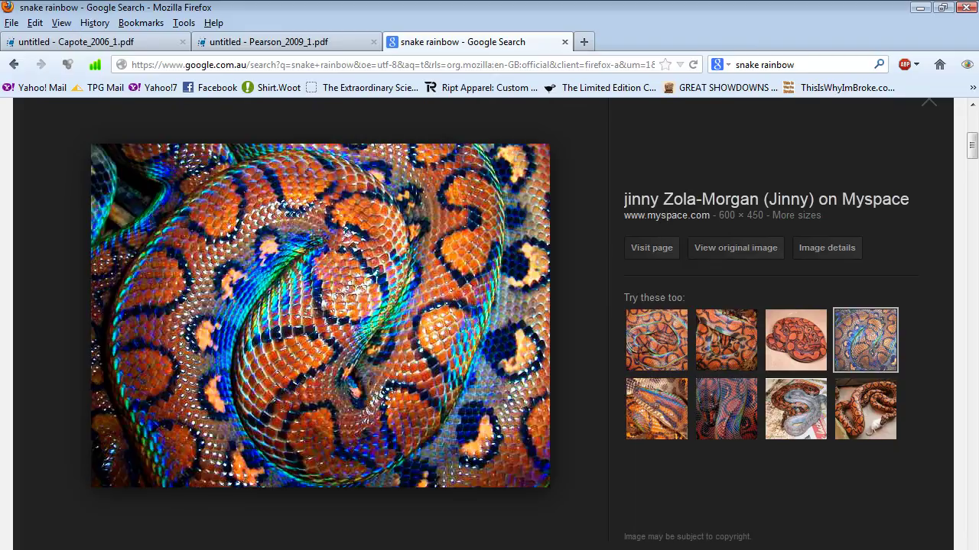
{"action": "key", "text": "alt+Tab"}
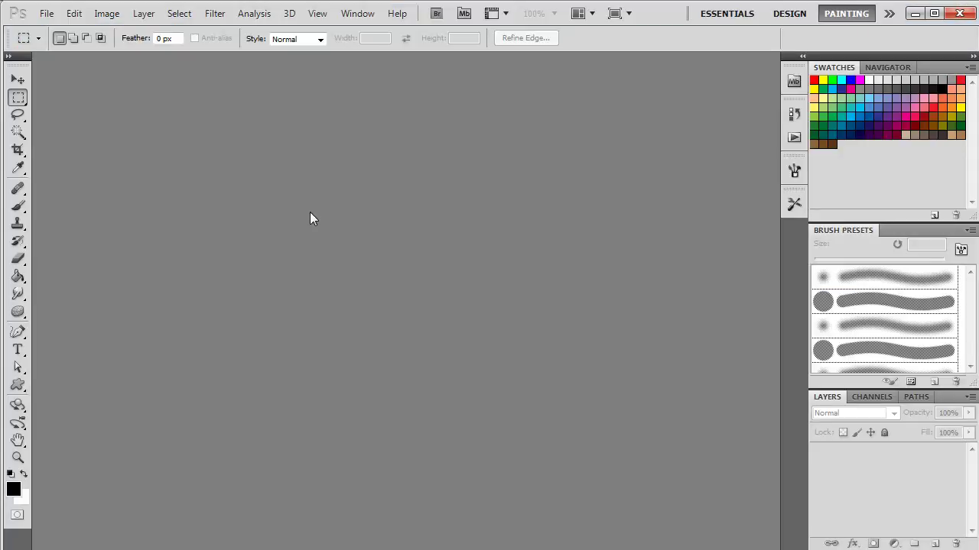
Step: Create a new 512 × 512 pixel RGB document with a white background and show the grid
{"action": "left_click", "coordinate": [46, 14]}
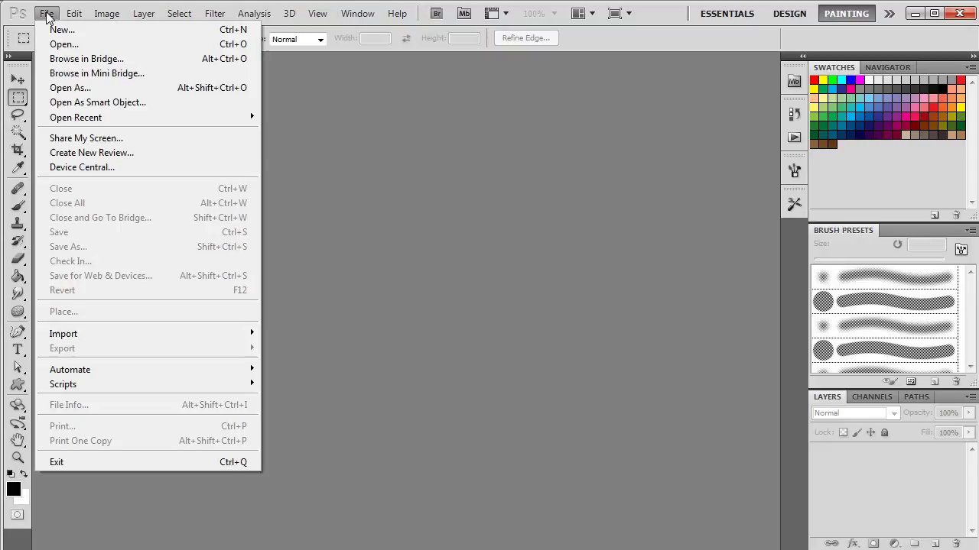
{"action": "left_click", "coordinate": [63, 29]}
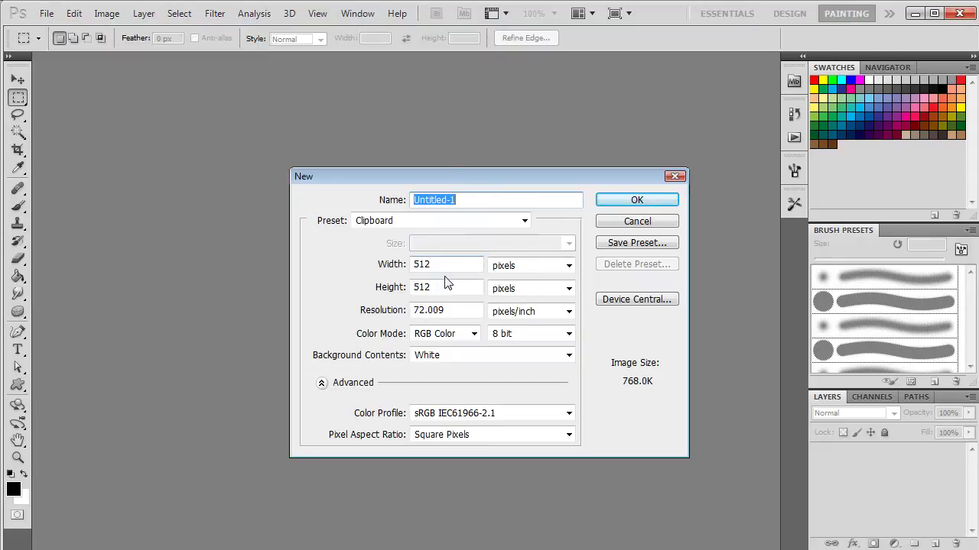
{"action": "left_click", "coordinate": [652, 200]}
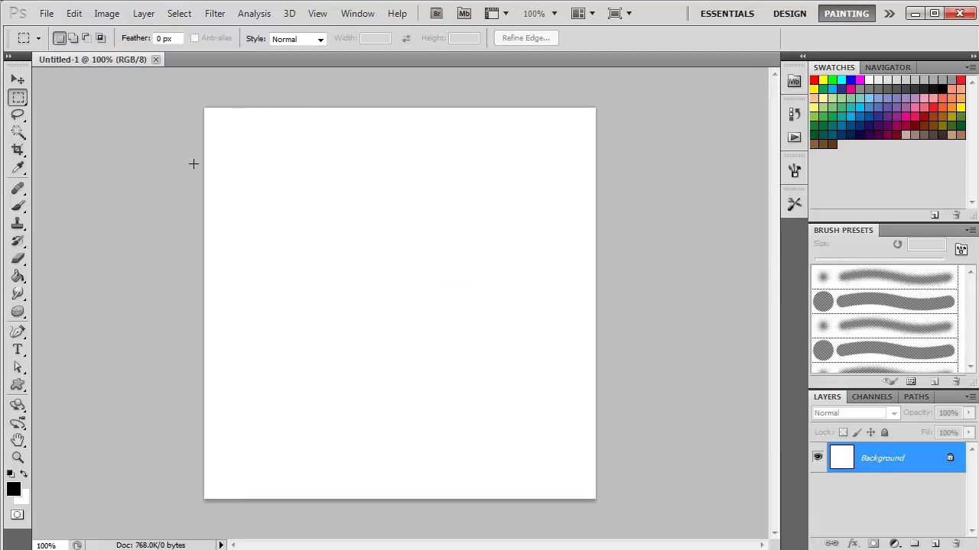
{"action": "key", "text": "ctrl+apostrophe"}
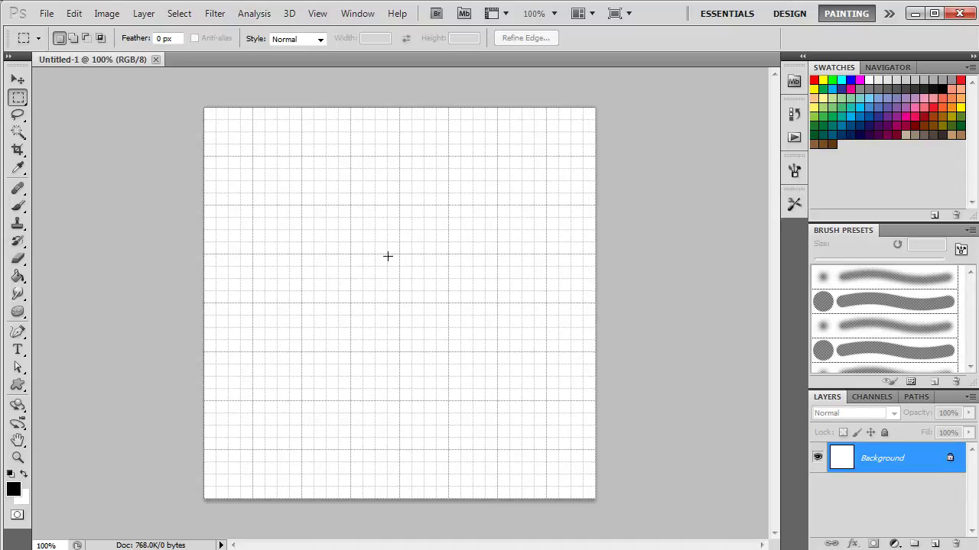
Step: Examine the grid's spacing and subdivision settings in the Guides, Grid & Slices preferences, leaving without changes
{"action": "left_click", "coordinate": [317, 14]}
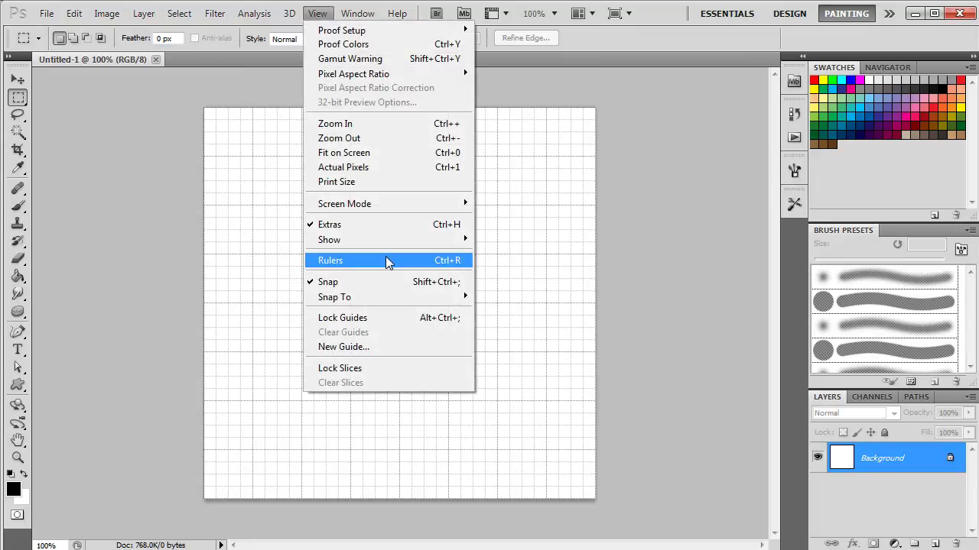
{"action": "mouse_move", "coordinate": [385, 241]}
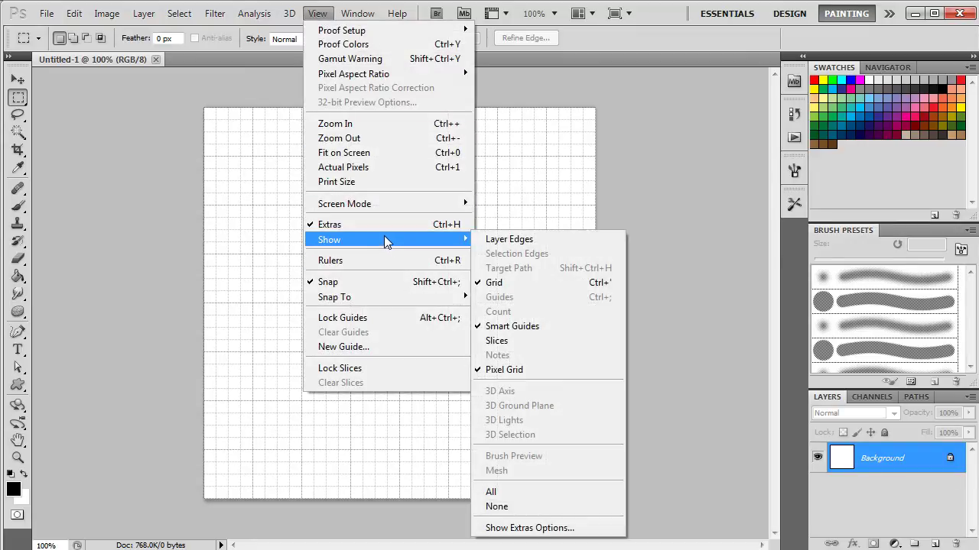
{"action": "mouse_move", "coordinate": [67, 14]}
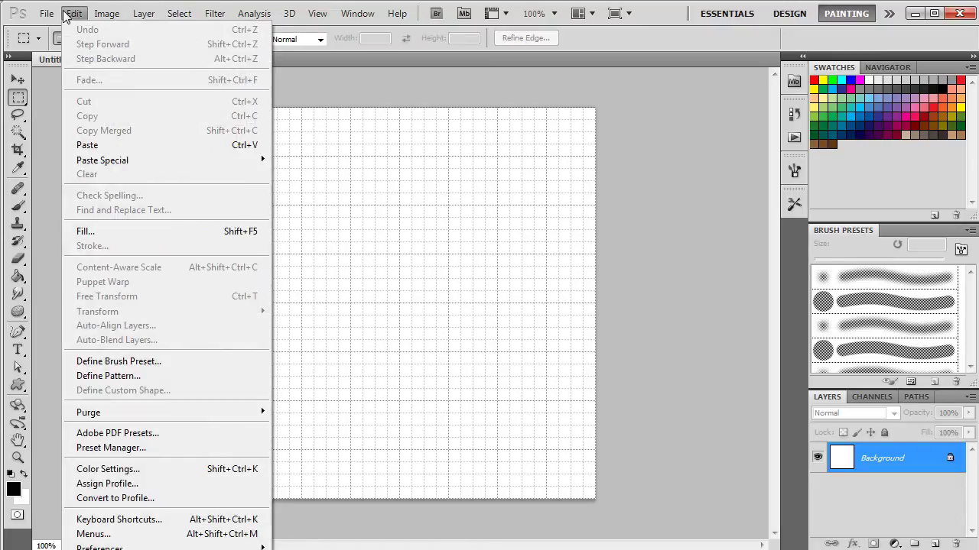
{"action": "mouse_move", "coordinate": [168, 547]}
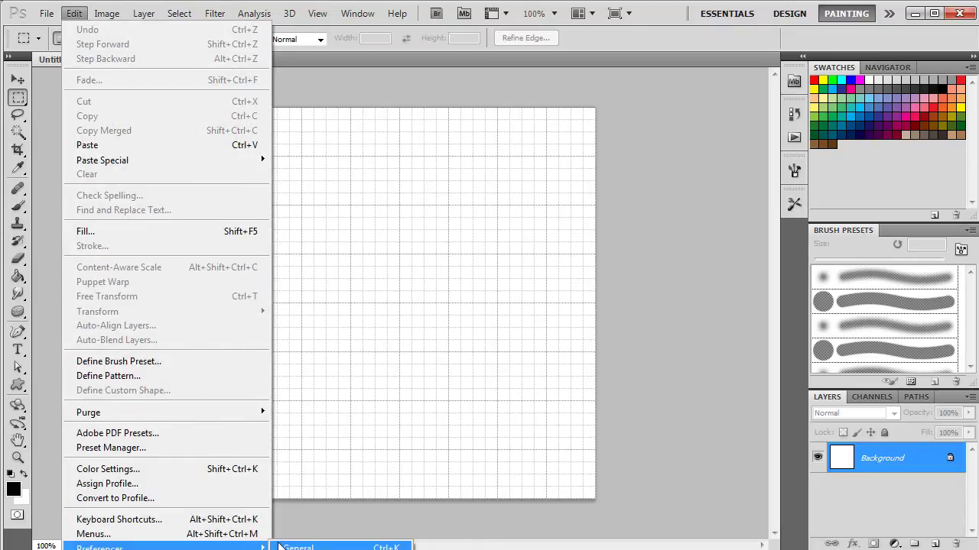
{"action": "left_click", "coordinate": [330, 549]}
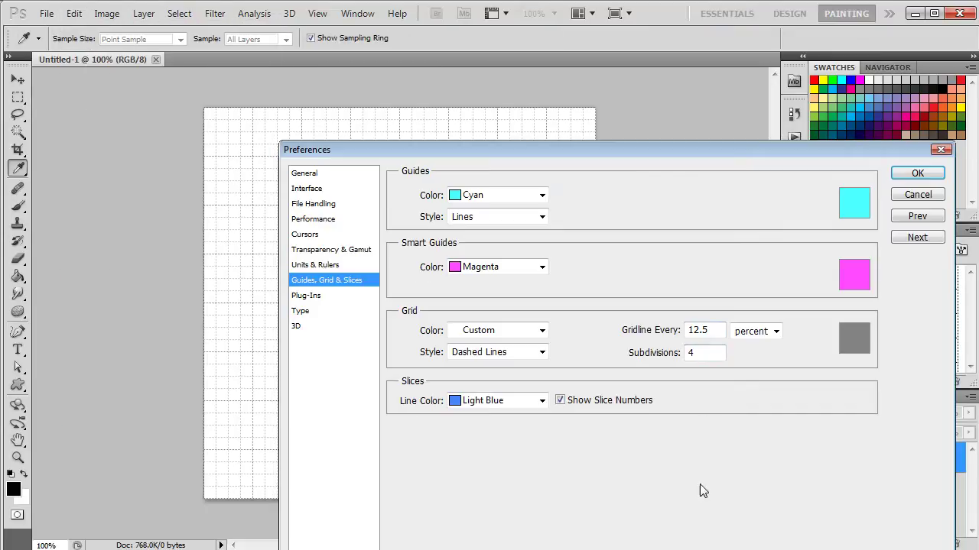
{"action": "left_click_drag", "start_coordinate": [641, 151], "coordinate": [635, 52]}
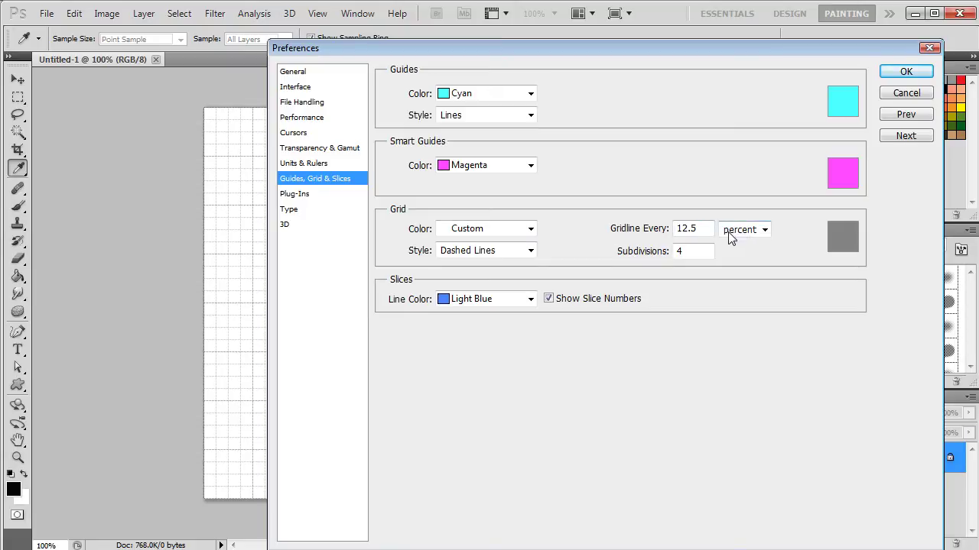
{"action": "left_click", "coordinate": [929, 50]}
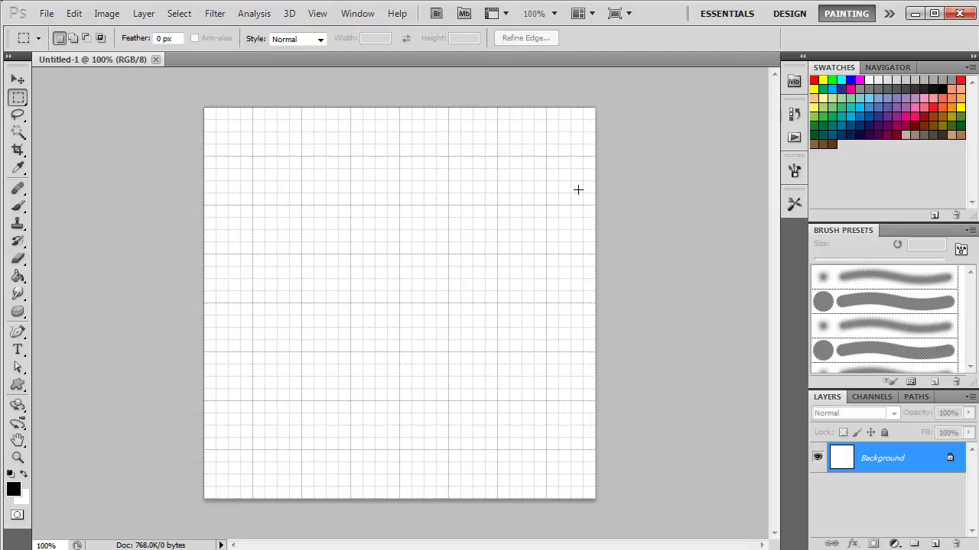
Step: Make a circular selection spanning the whole canvas with the Elliptical Marquee tool and add a new layer
{"action": "right_click", "coordinate": [21, 107]}
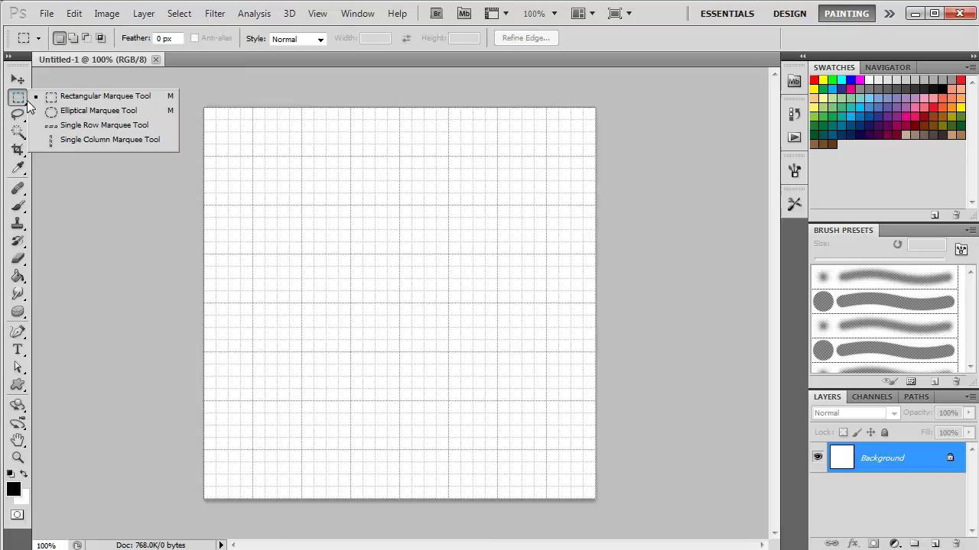
{"action": "left_click", "coordinate": [78, 110]}
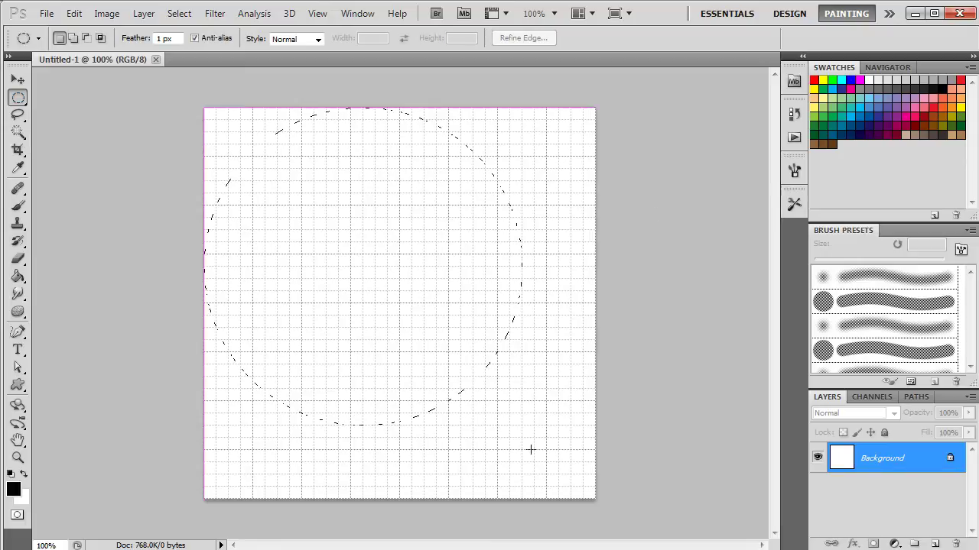
{"action": "left_click_drag", "start_coordinate": [565, 485], "coordinate": [595, 498]}
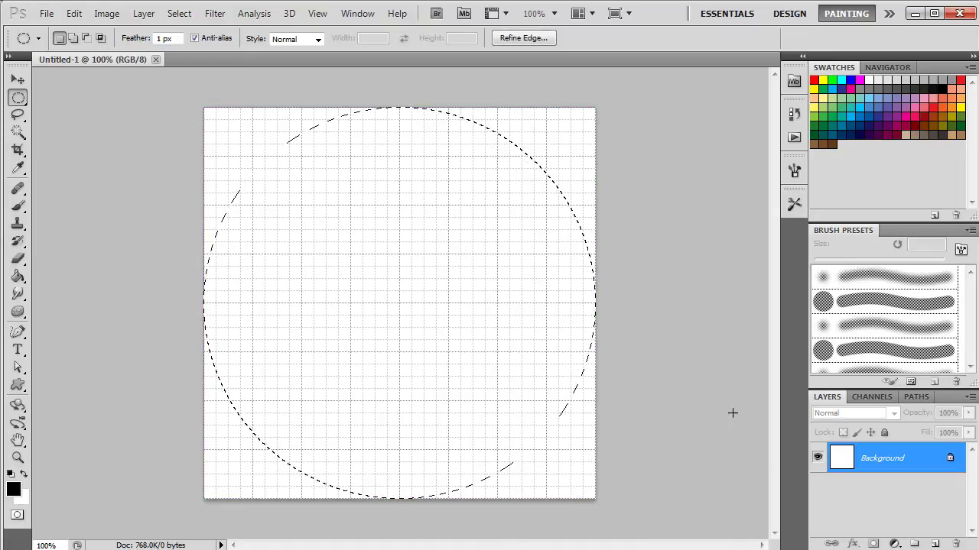
{"action": "left_click", "coordinate": [936, 543]}
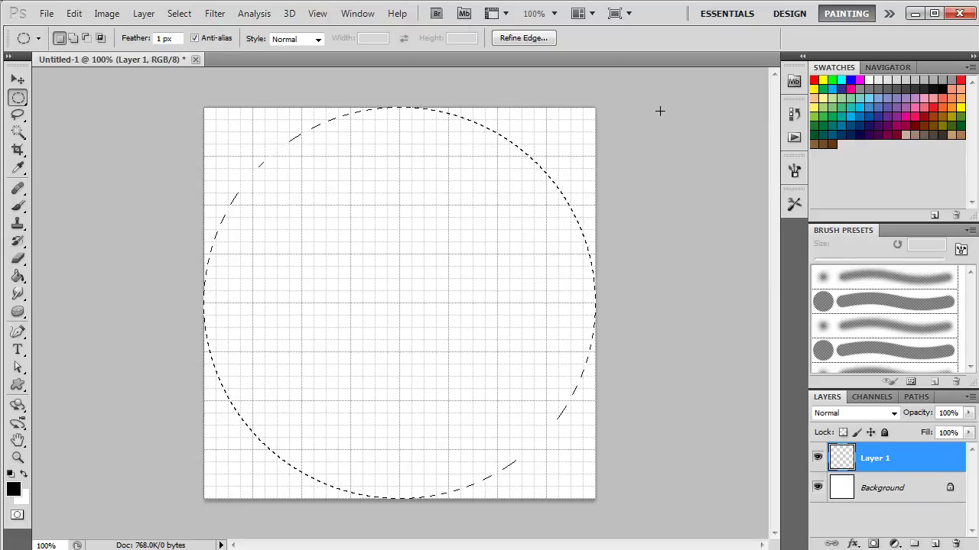
Step: Set up the Gradient tool with the Transparent Rainbow preset
{"action": "left_click", "coordinate": [19, 278]}
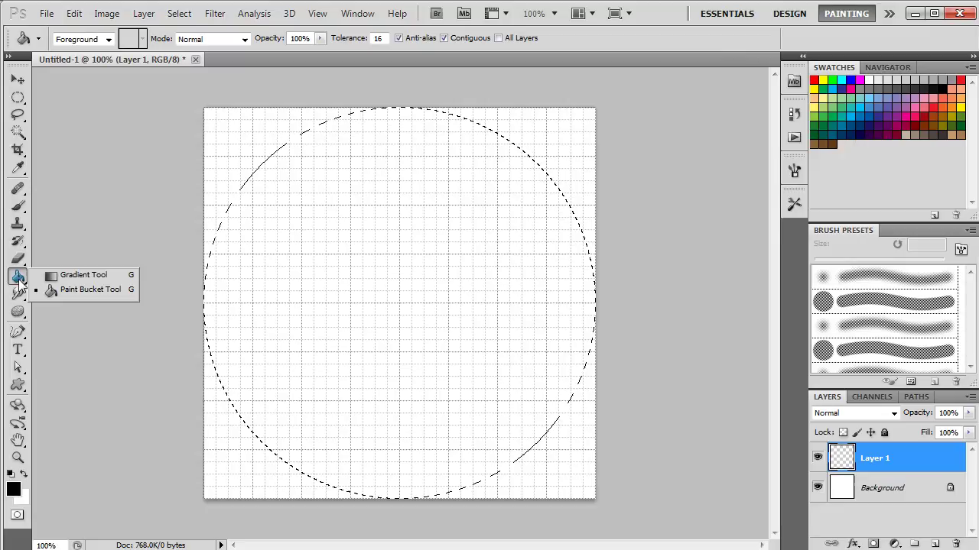
{"action": "left_click", "coordinate": [70, 280]}
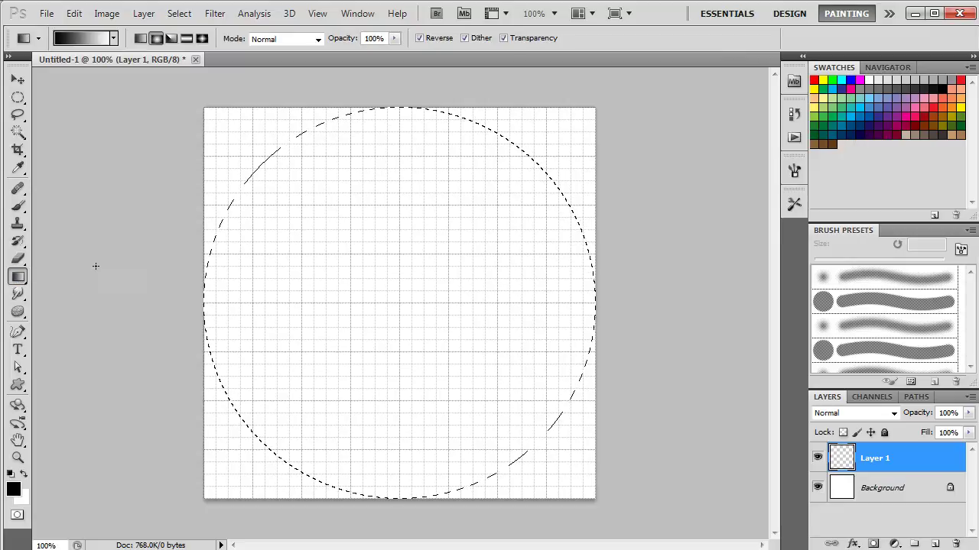
{"action": "left_click", "coordinate": [96, 39]}
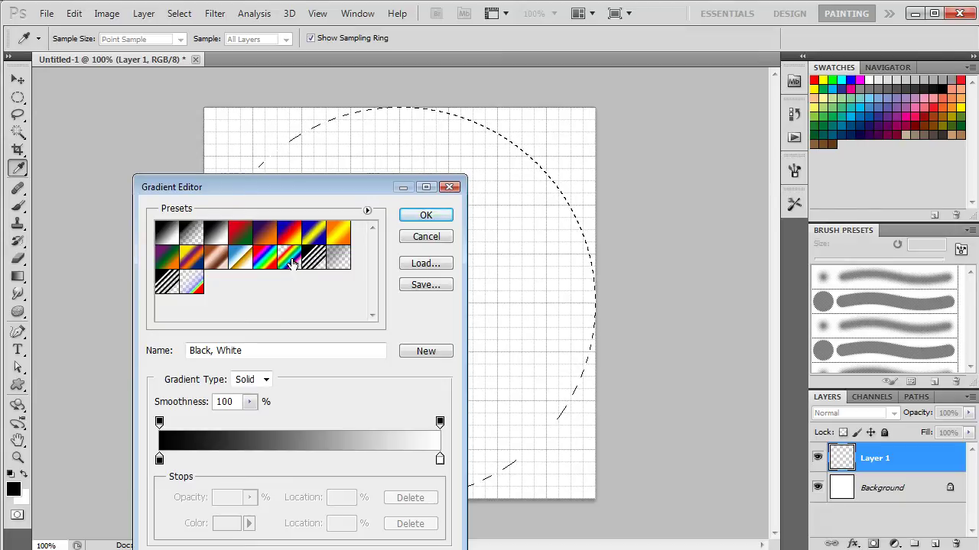
{"action": "left_click", "coordinate": [289, 258]}
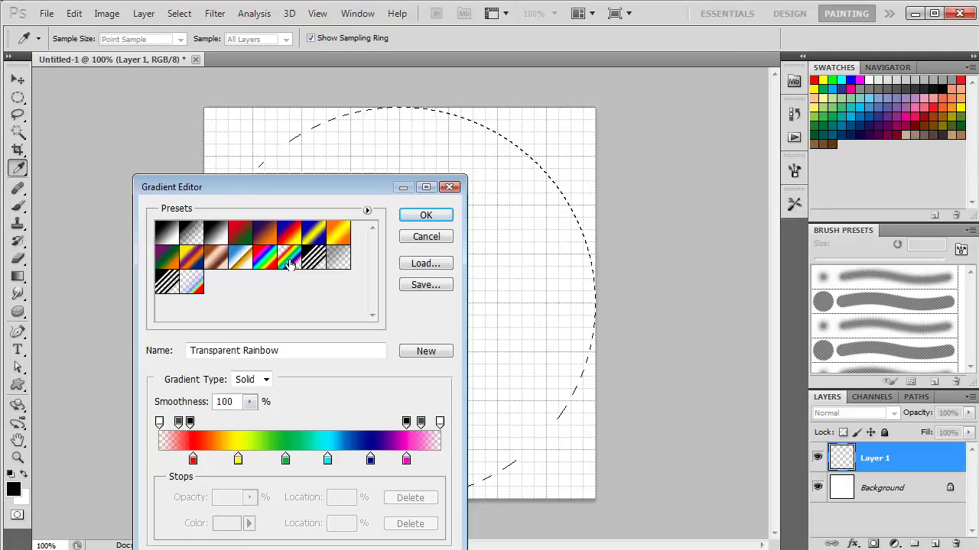
{"action": "left_click", "coordinate": [427, 217]}
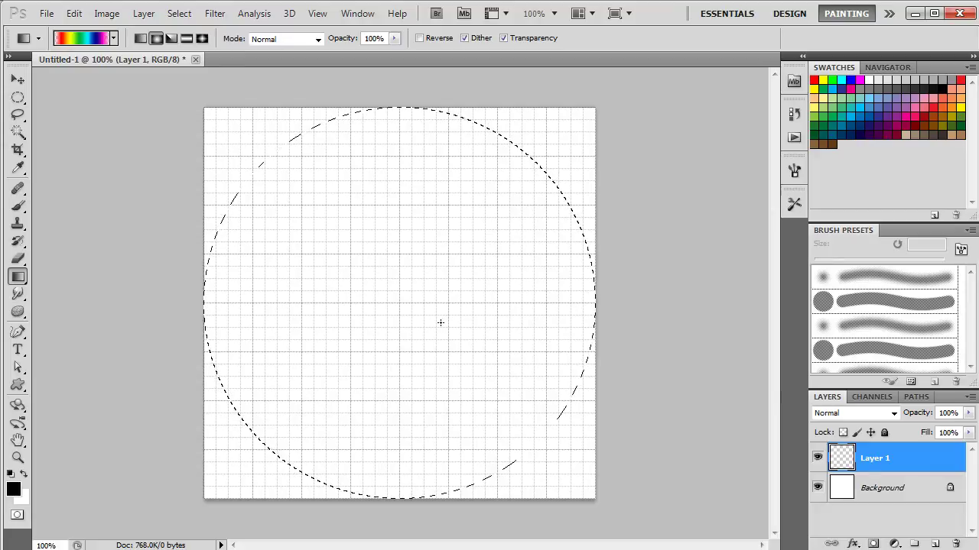
Step: Try a radial rainbow gradient from the circle's centre to its edge, and clear it from the layer
{"action": "left_click_drag", "start_coordinate": [397, 304], "coordinate": [592, 305]}
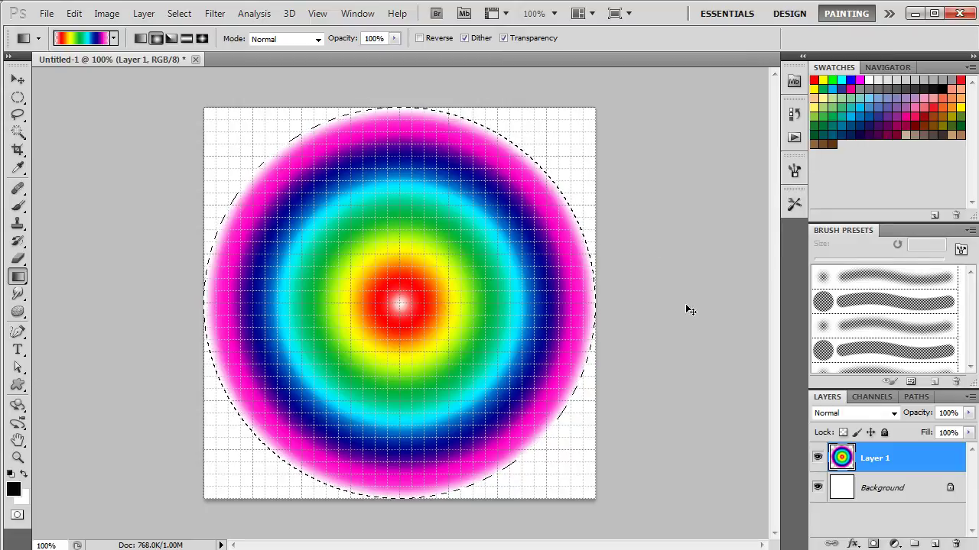
{"action": "key", "text": "Delete"}
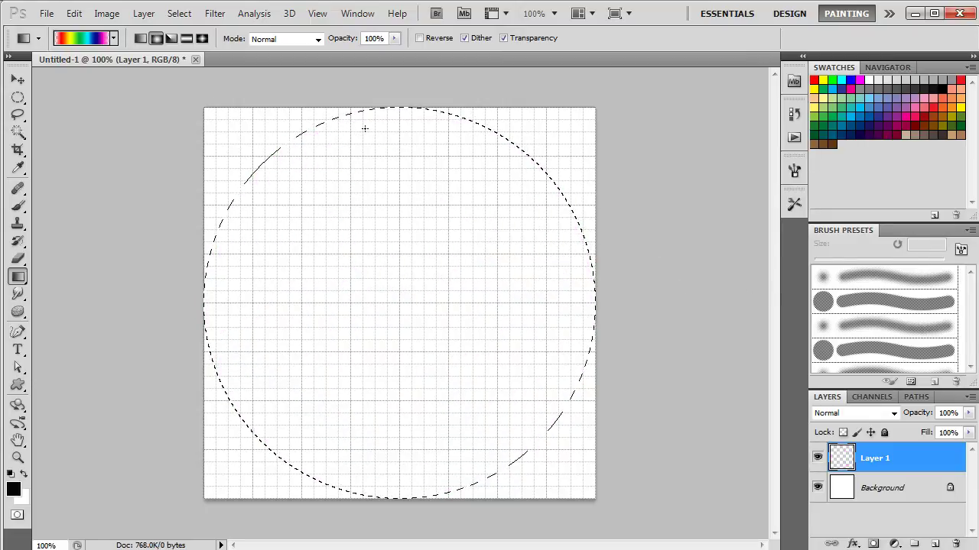
Step: Make the rainbow gradient start in solid red at 0%, with 100% opacity and no extra opacity stops near that end
{"action": "left_click", "coordinate": [90, 40]}
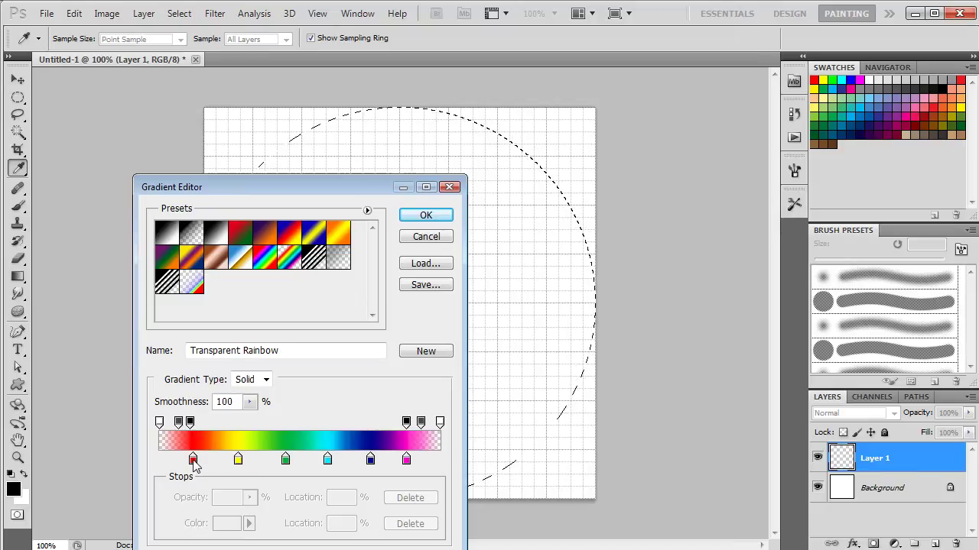
{"action": "left_click_drag", "start_coordinate": [193, 462], "coordinate": [161, 465]}
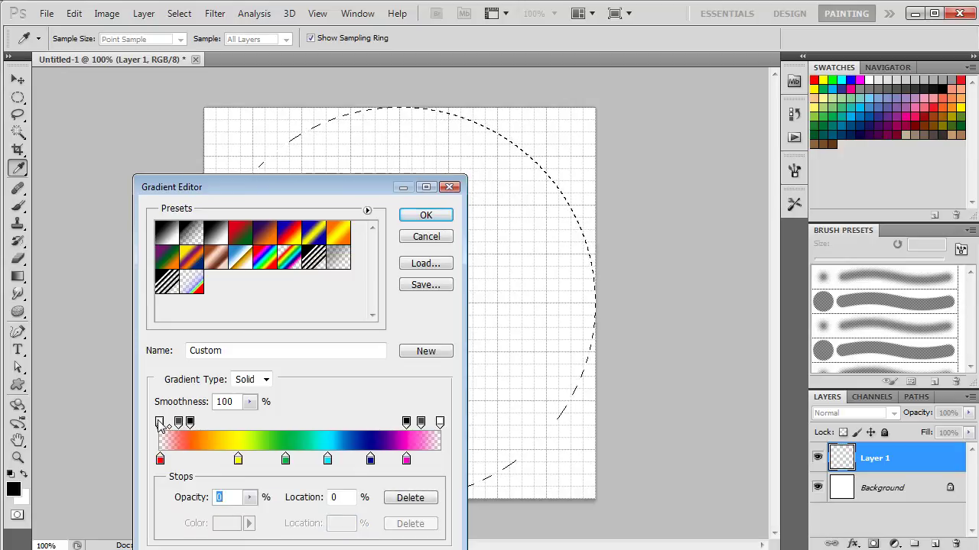
{"action": "left_click", "coordinate": [250, 499]}
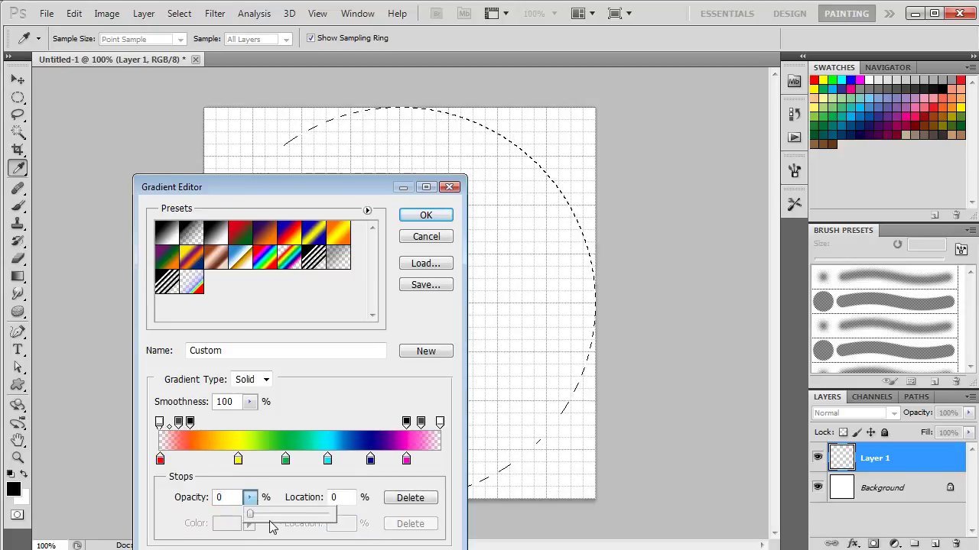
{"action": "left_click_drag", "start_coordinate": [252, 520], "coordinate": [380, 522]}
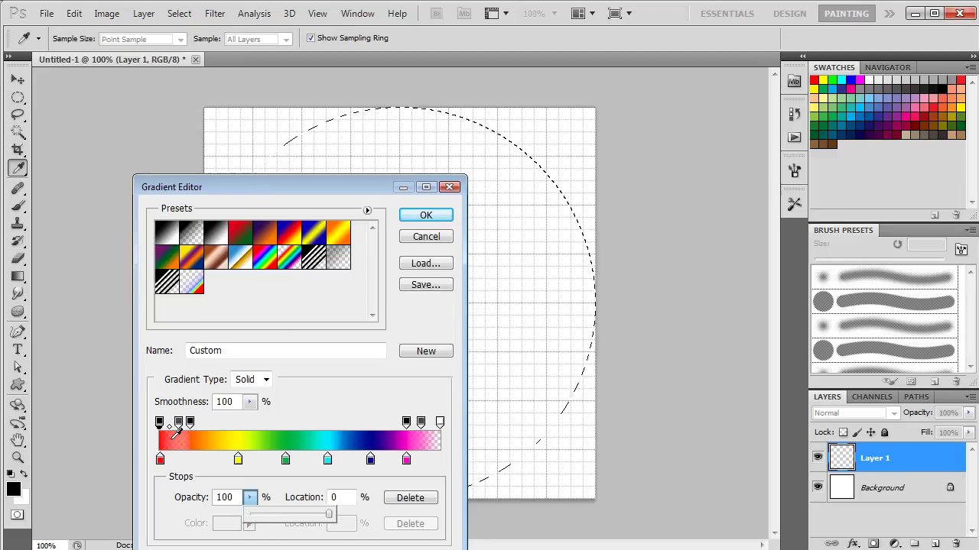
{"action": "left_click_drag", "start_coordinate": [179, 425], "coordinate": [85, 411]}
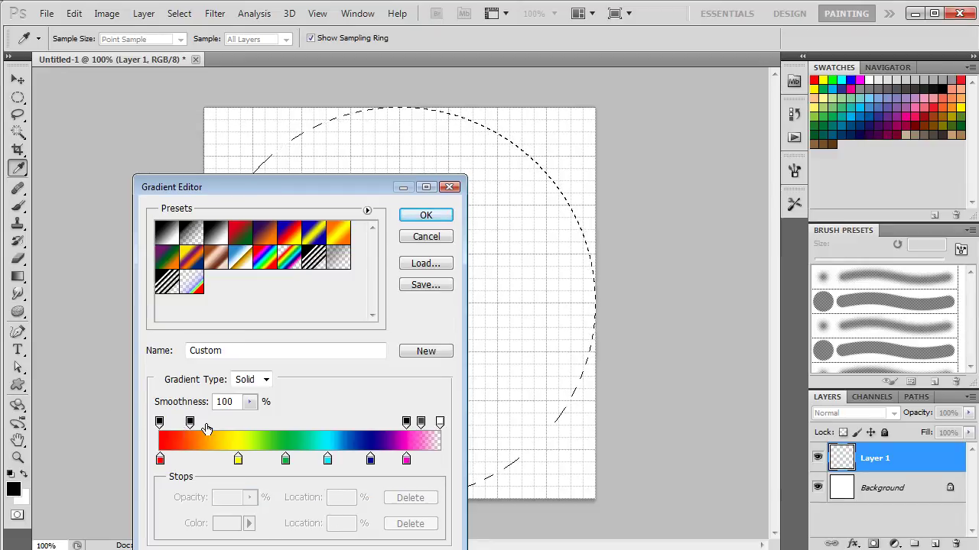
{"action": "left_click_drag", "start_coordinate": [191, 425], "coordinate": [70, 408]}
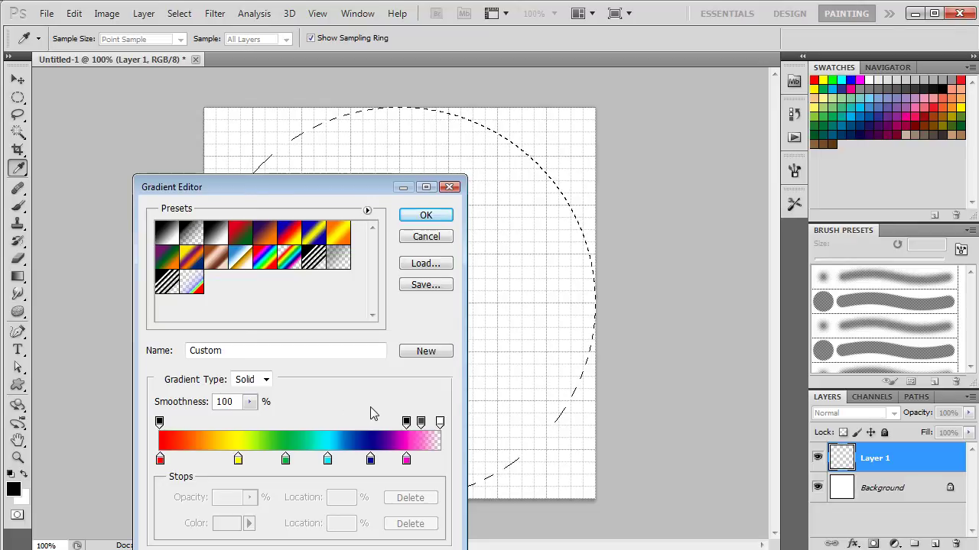
Step: Remove the extra opacity stops near the gradient's transparent end, leaving a single 0% opacity stop at location 100%
{"action": "left_click_drag", "start_coordinate": [407, 424], "coordinate": [550, 422]}
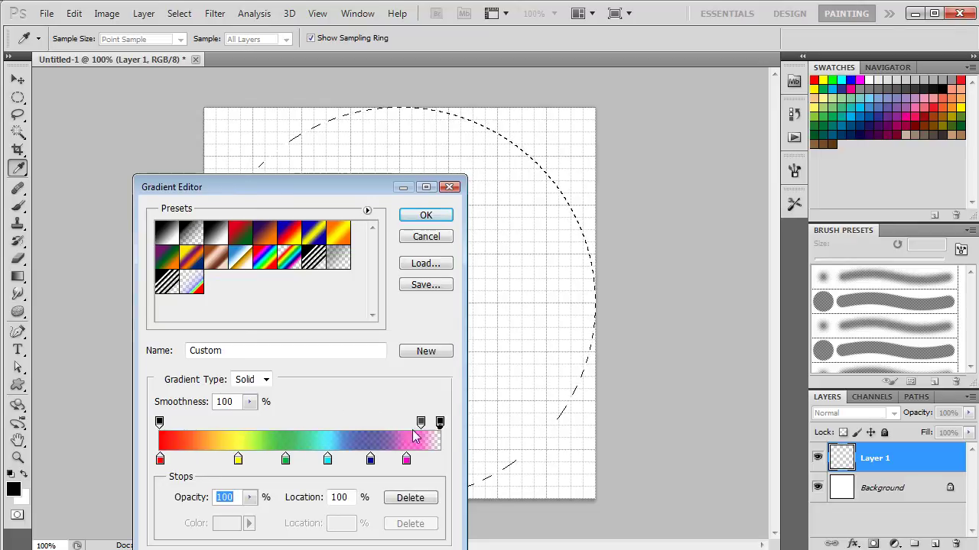
{"action": "left_click_drag", "start_coordinate": [422, 423], "coordinate": [451, 434]}
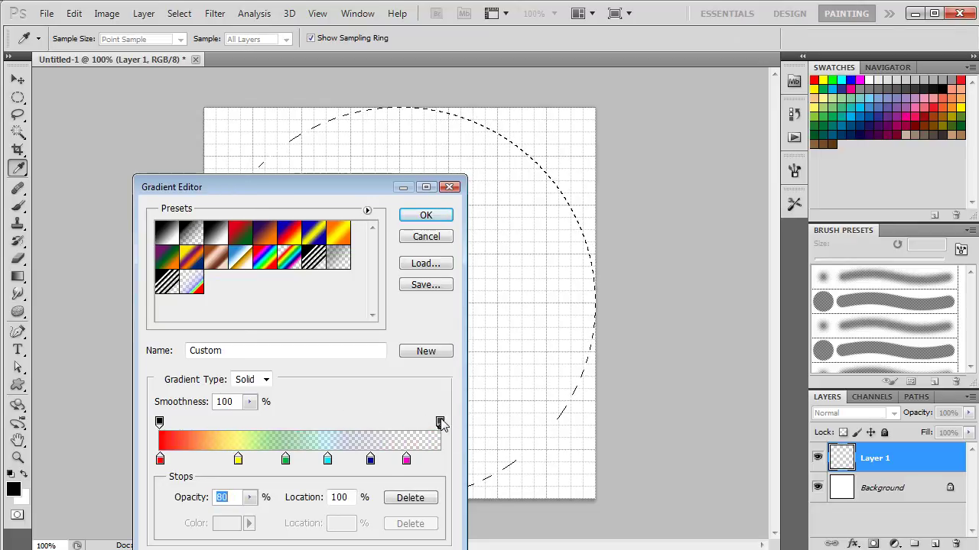
{"action": "left_click", "coordinate": [384, 423]}
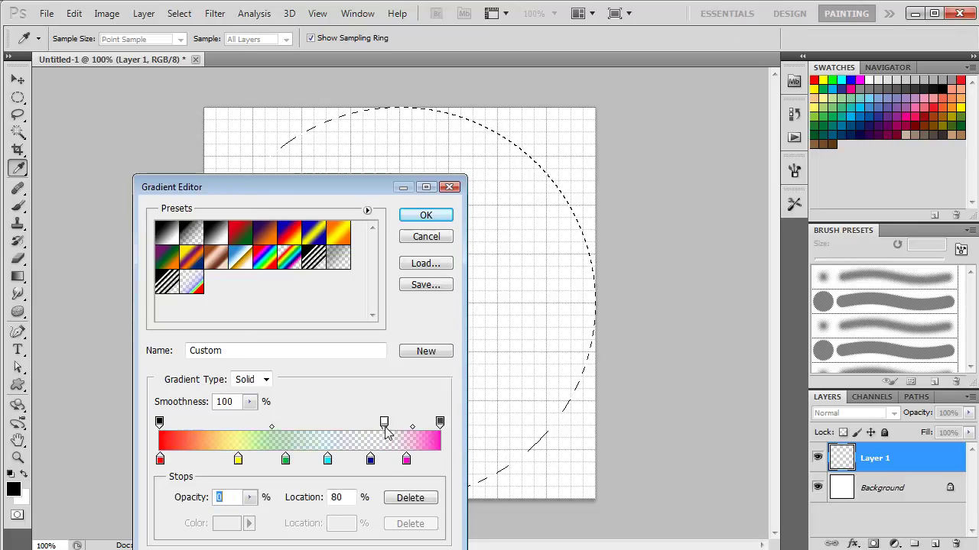
{"action": "left_click", "coordinate": [440, 423]}
{"action": "left_click", "coordinate": [426, 498]}
{"action": "left_click", "coordinate": [440, 422]}
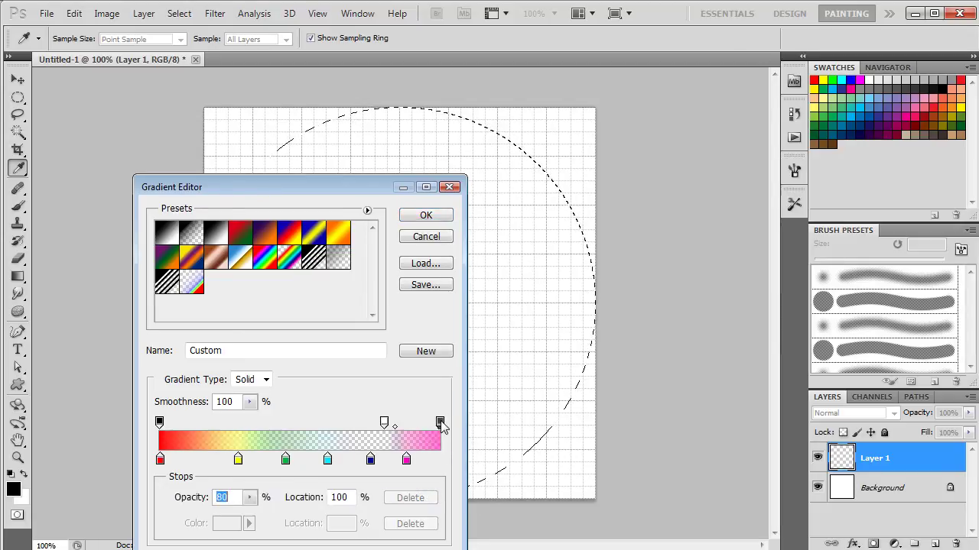
{"action": "left_click", "coordinate": [430, 497]}
{"action": "left_click", "coordinate": [439, 422]}
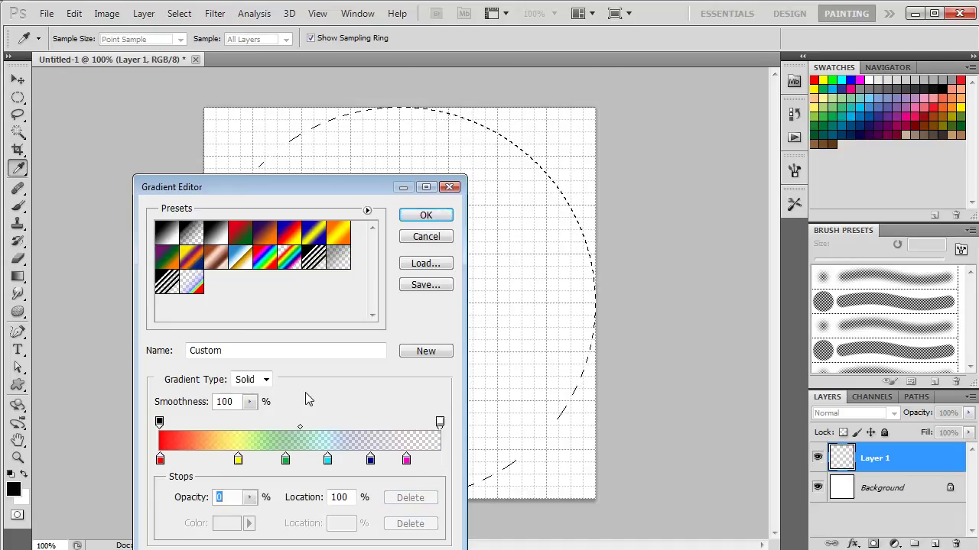
Step: Move the gradient's colour stops closer to the red end: yellow to 7%, green to 15%, cyan to 24%, dark blue to 32%, magenta to 46%
{"action": "left_click_drag", "start_coordinate": [238, 461], "coordinate": [179, 463]}
{"action": "left_click_drag", "start_coordinate": [285, 461], "coordinate": [199, 463]}
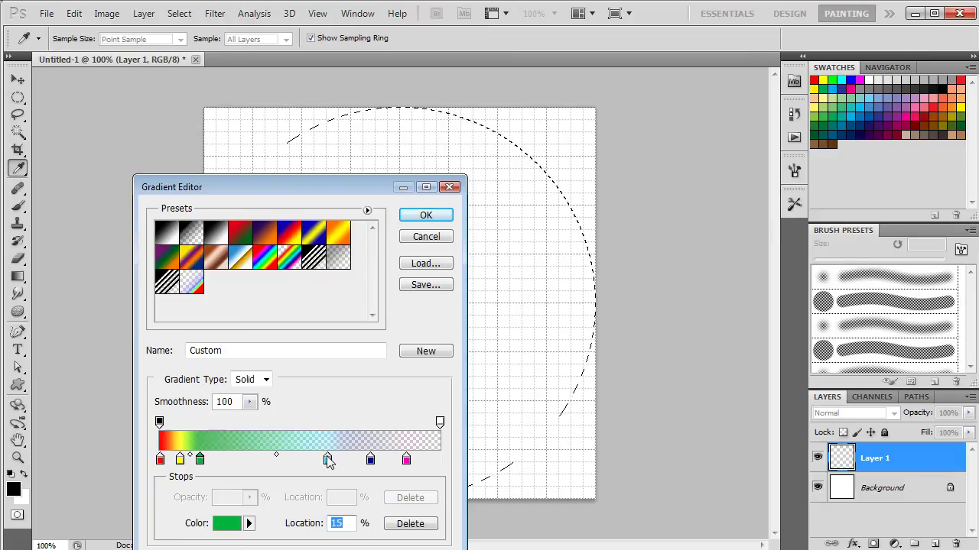
{"action": "left_click_drag", "start_coordinate": [329, 464], "coordinate": [227, 468]}
{"action": "left_click_drag", "start_coordinate": [373, 466], "coordinate": [253, 469]}
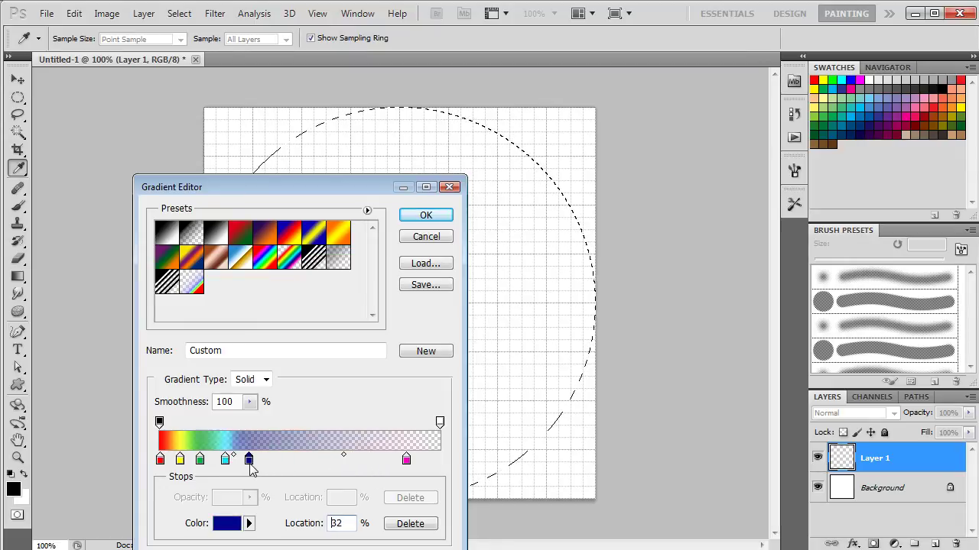
{"action": "left_click_drag", "start_coordinate": [407, 464], "coordinate": [291, 469]}
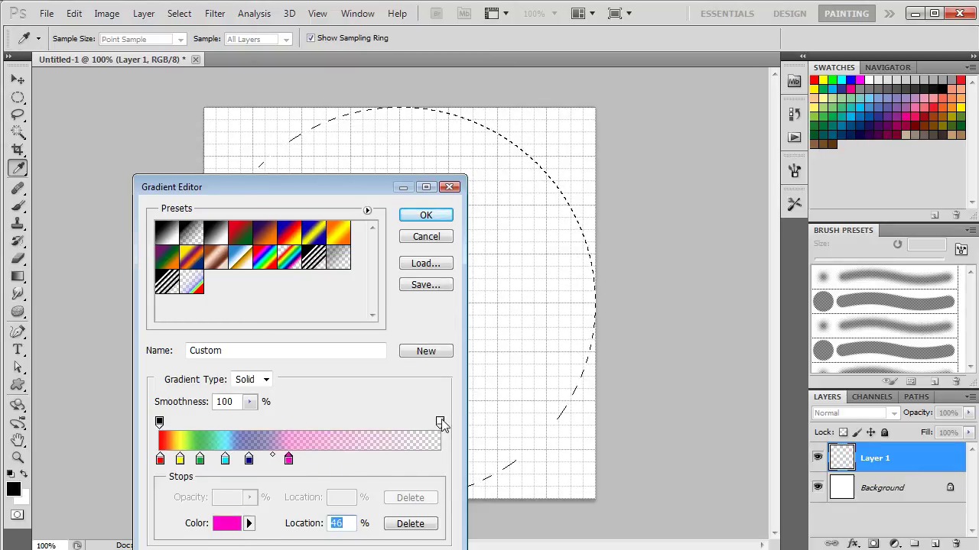
Step: Set the opacity midpoint to 39% and fill the circle with the reversed radial gradient from its centre to its edge
{"action": "left_click", "coordinate": [440, 422]}
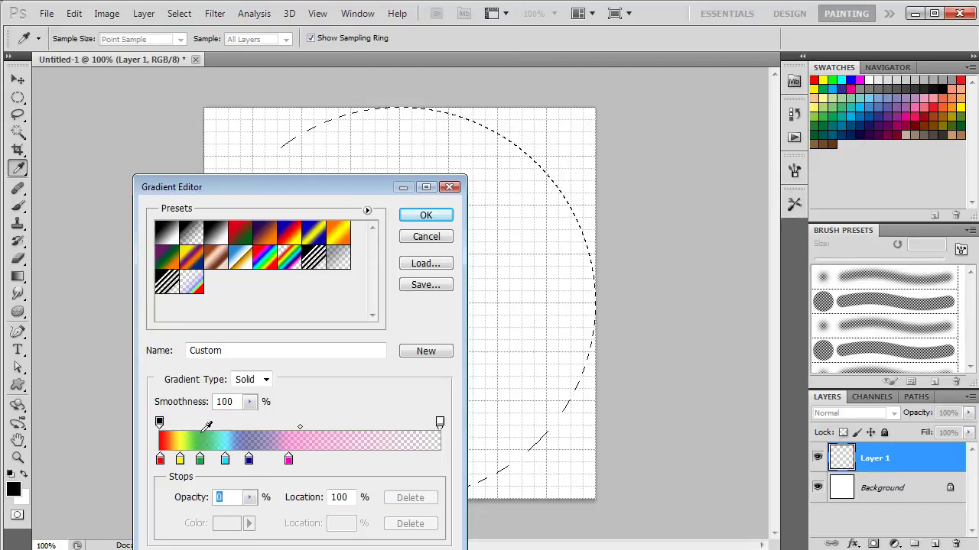
{"action": "left_click_drag", "start_coordinate": [299, 427], "coordinate": [269, 427]}
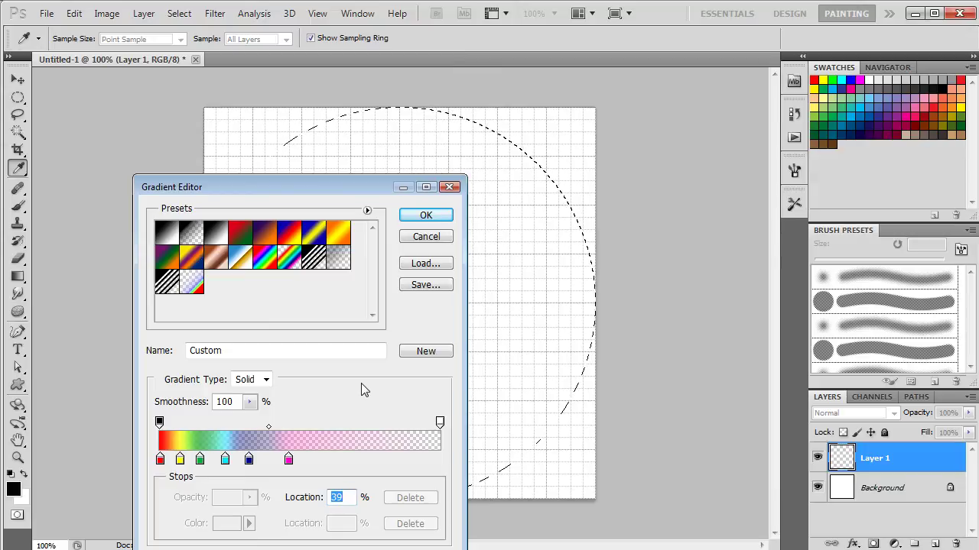
{"action": "left_click", "coordinate": [426, 216]}
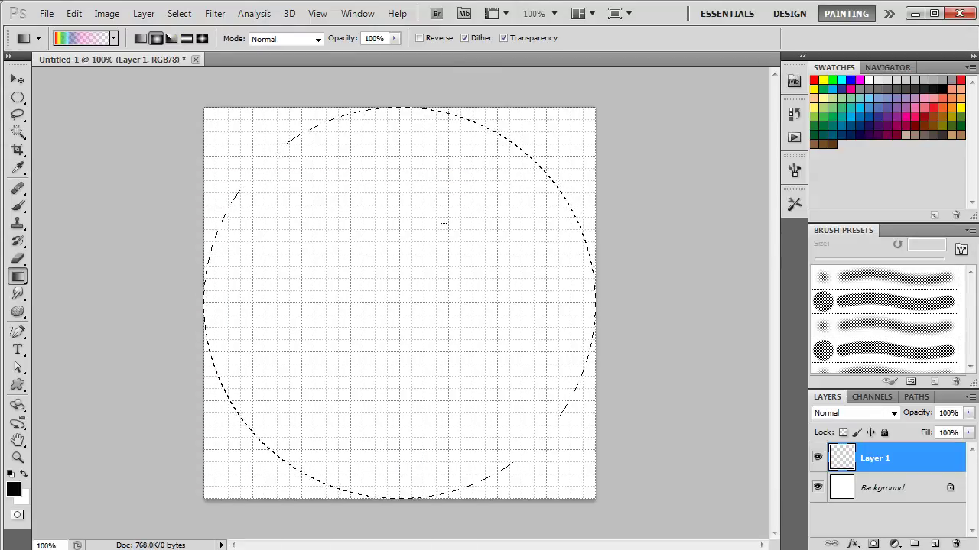
{"action": "left_click", "coordinate": [419, 38]}
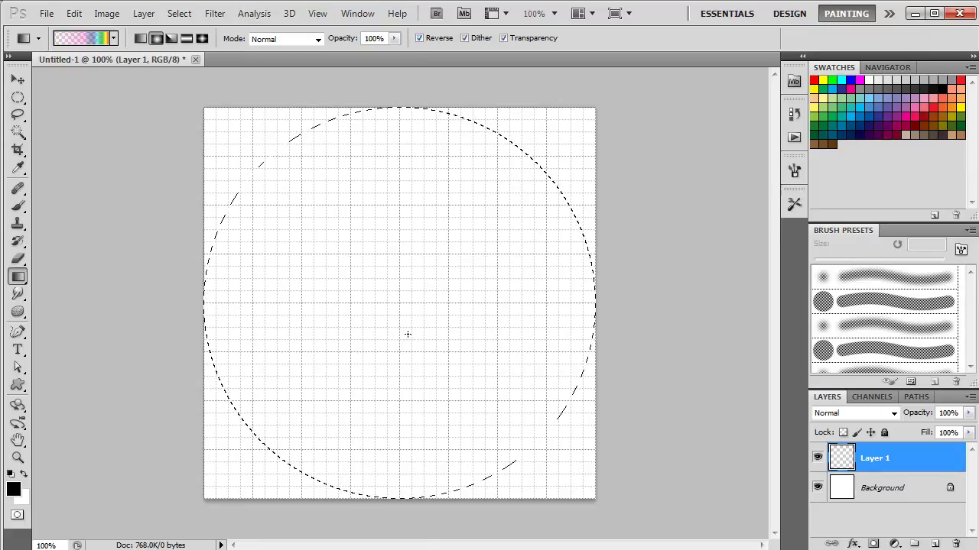
{"action": "left_click_drag", "start_coordinate": [399, 303], "coordinate": [589, 303]}
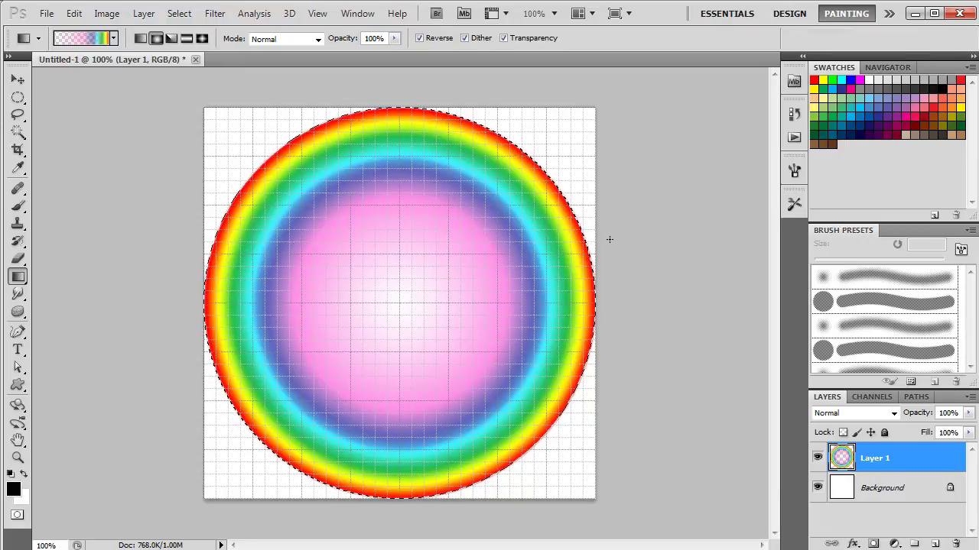
Step: Switch to Firefox and examine the rainbow snake reference photos for their scale colours
{"action": "key", "text": "alt+Tab"}
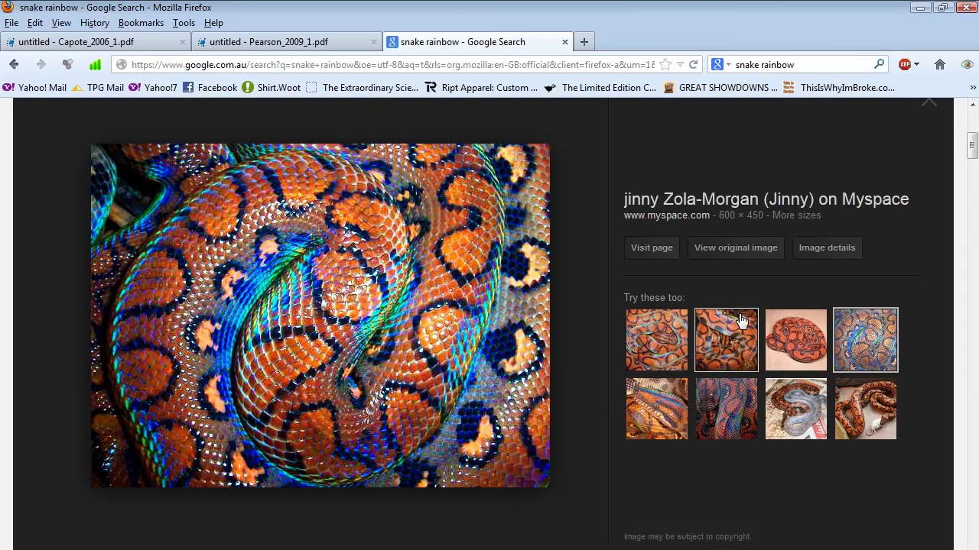
{"action": "left_click", "coordinate": [648, 336]}
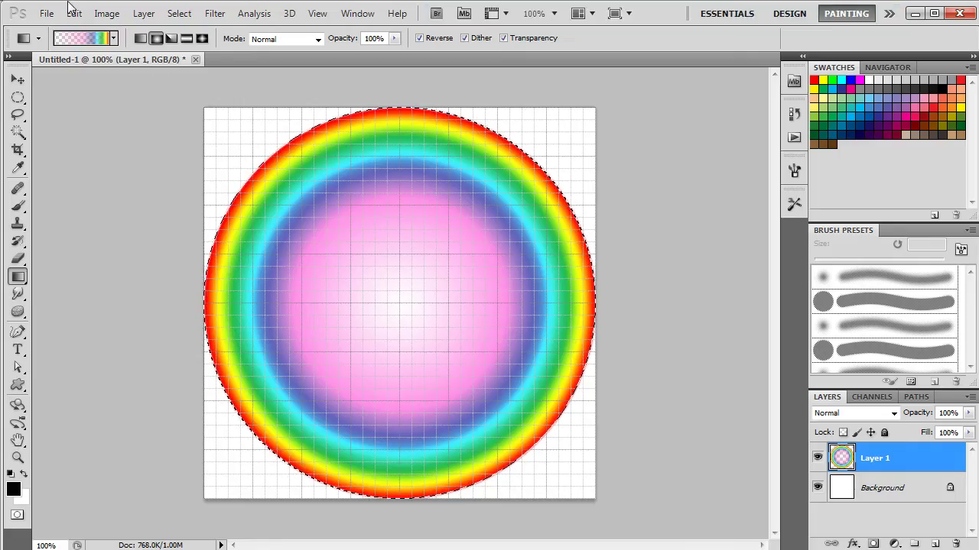
Step: Edit the custom gradient in Photoshop, changing its red colour stop to orange #ff7800
{"action": "left_click", "coordinate": [84, 46]}
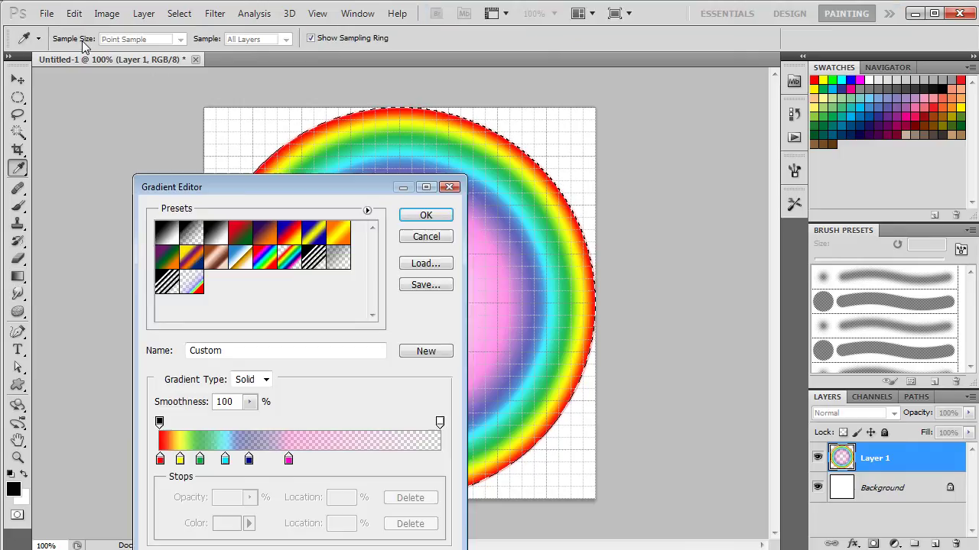
{"action": "left_click", "coordinate": [160, 458]}
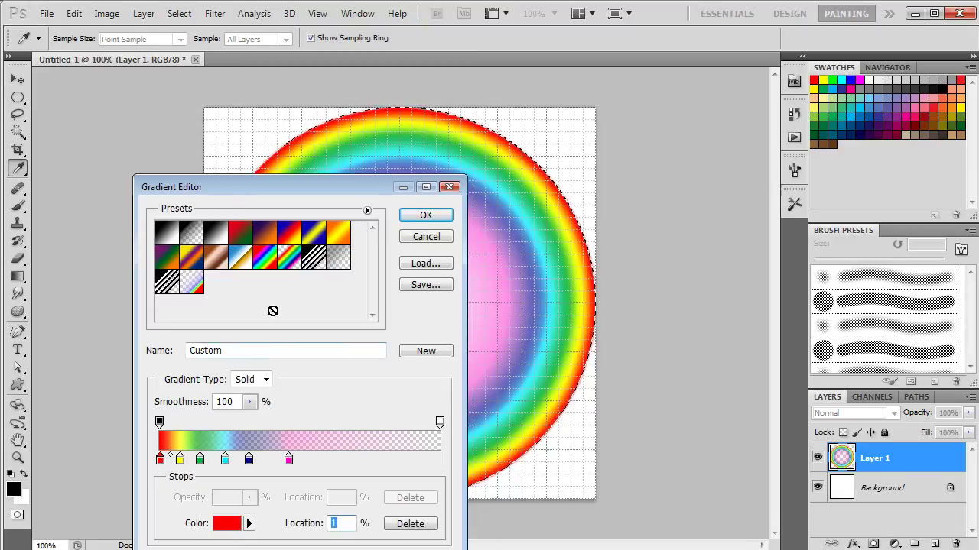
{"action": "left_click", "coordinate": [227, 526]}
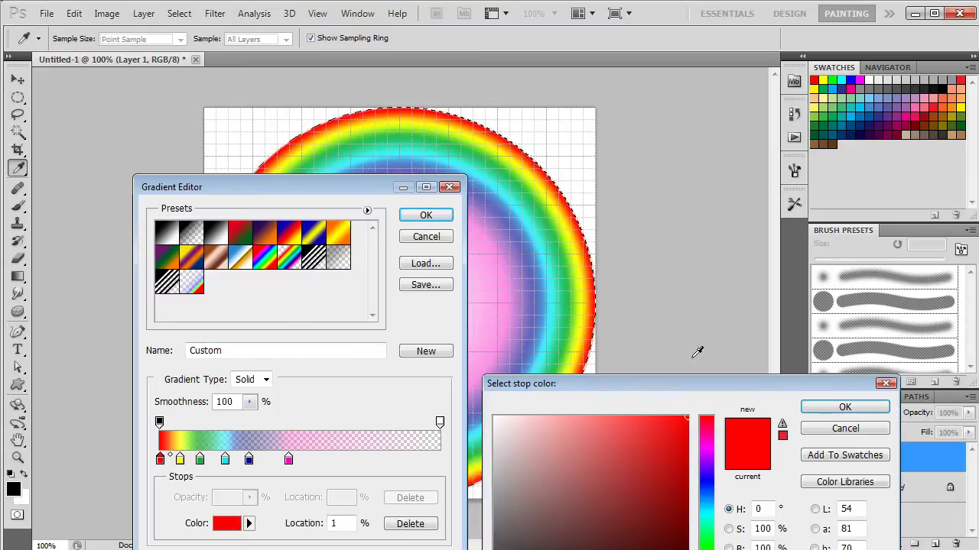
{"action": "left_click_drag", "start_coordinate": [714, 383], "coordinate": [774, 183]}
{"action": "left_click_drag", "start_coordinate": [768, 410], "coordinate": [771, 390]}
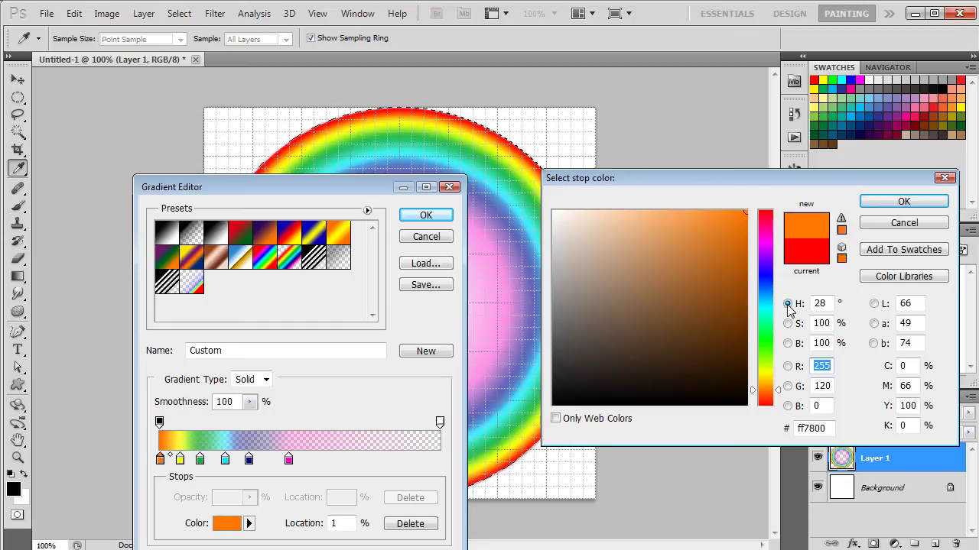
{"action": "left_click", "coordinate": [903, 201]}
Step: Lighten the gradient's yellow colour stop to #fffd70 and its green stop to #60ff92
{"action": "left_click", "coordinate": [180, 459]}
{"action": "left_click", "coordinate": [228, 524]}
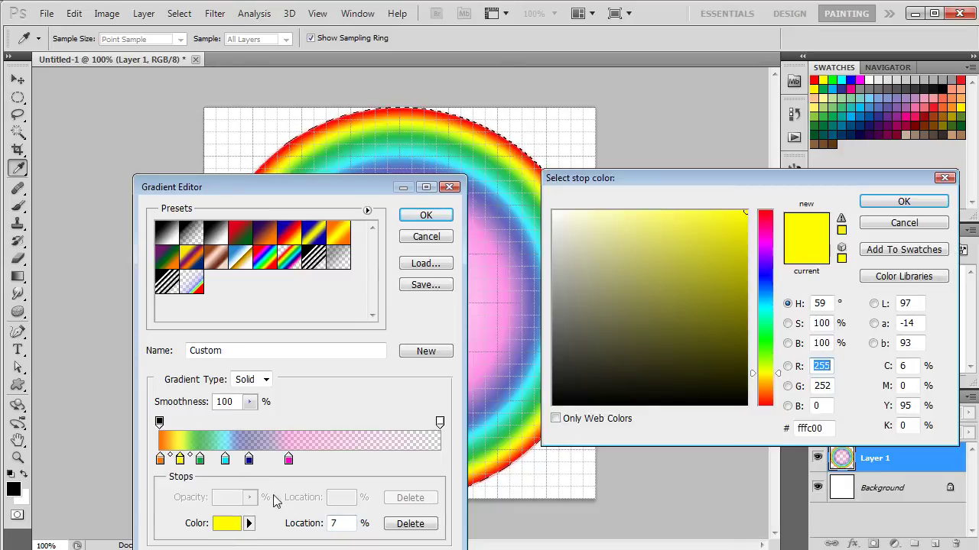
{"action": "mouse_move", "coordinate": [716, 212]}
{"action": "left_mouse_down"}
{"action": "mouse_move", "coordinate": [674, 218]}
{"action": "mouse_move", "coordinate": [661, 208]}
{"action": "left_mouse_up"}
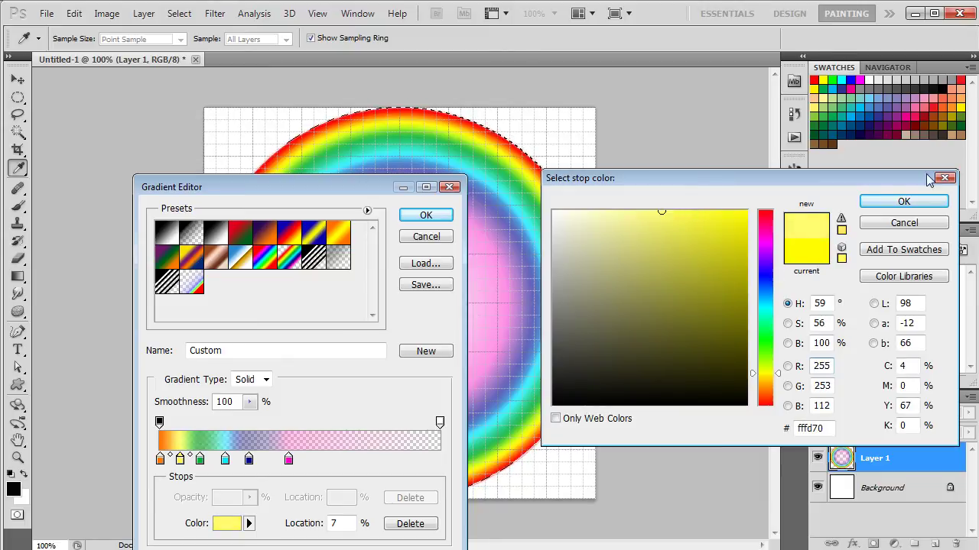
{"action": "left_click", "coordinate": [903, 201]}
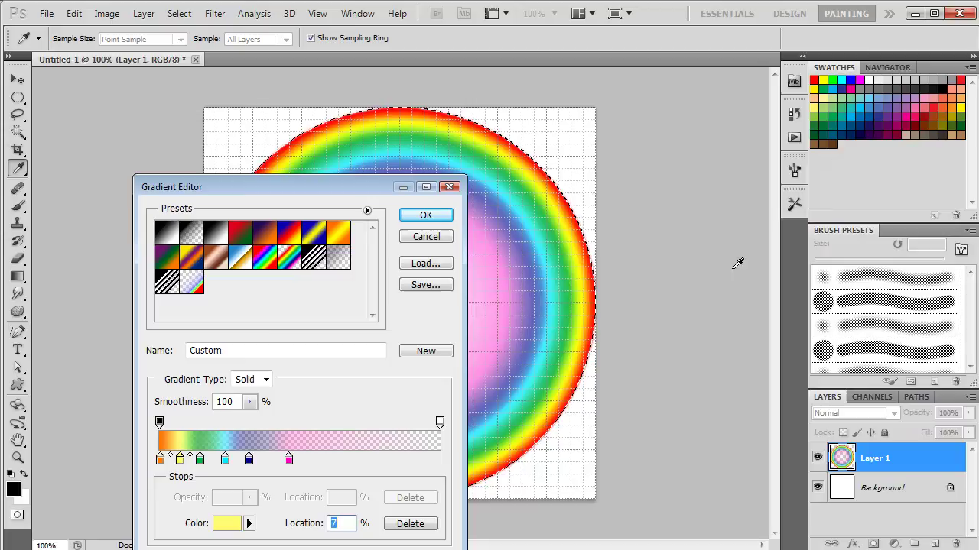
{"action": "double_click", "coordinate": [199, 459]}
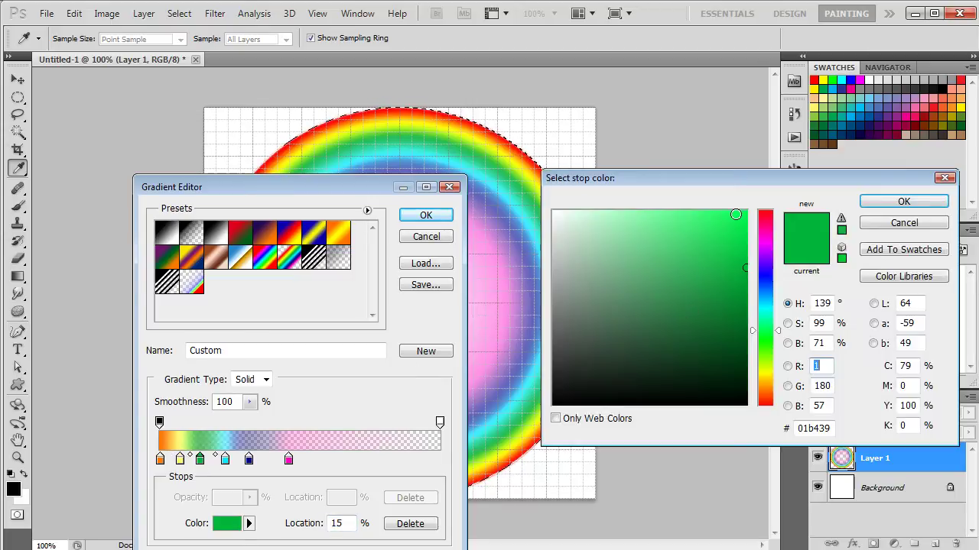
{"action": "mouse_move", "coordinate": [738, 259]}
{"action": "left_mouse_down"}
{"action": "mouse_move", "coordinate": [710, 247]}
{"action": "mouse_move", "coordinate": [710, 199]}
{"action": "mouse_move", "coordinate": [655, 190]}
{"action": "mouse_move", "coordinate": [674, 189]}
{"action": "left_mouse_up"}
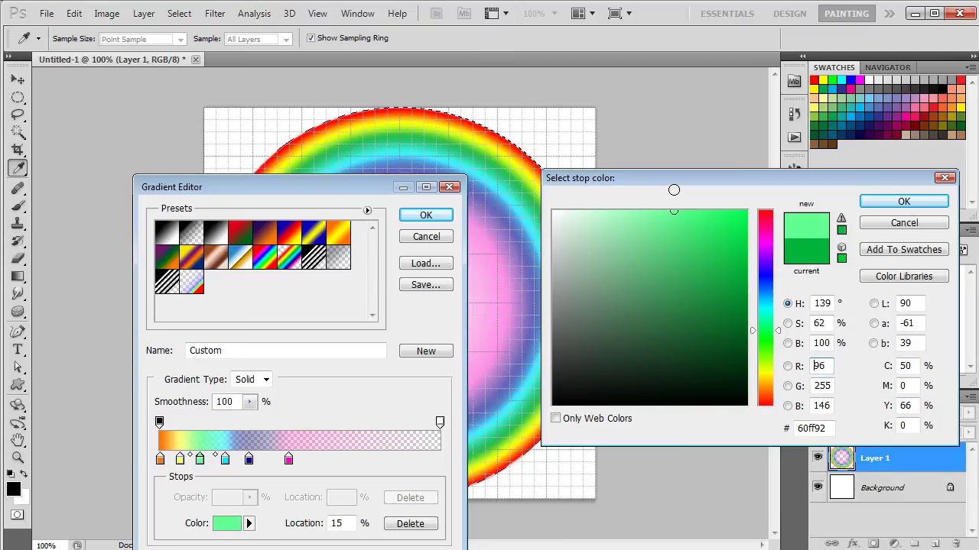
{"action": "left_click", "coordinate": [904, 201]}
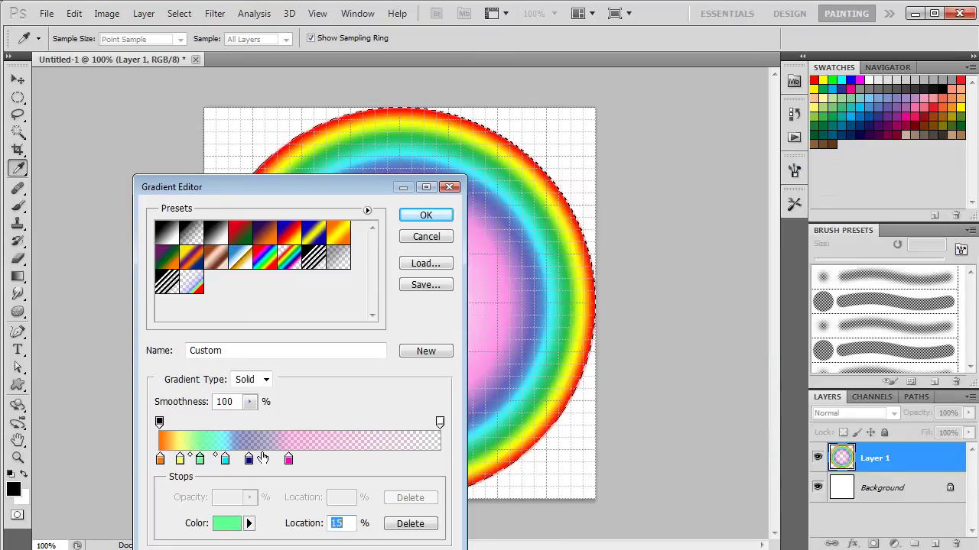
Step: Lighten the gradient's cyan colour stop to #7ef3fd and its dark blue stop to #7073ff
{"action": "left_click", "coordinate": [224, 460]}
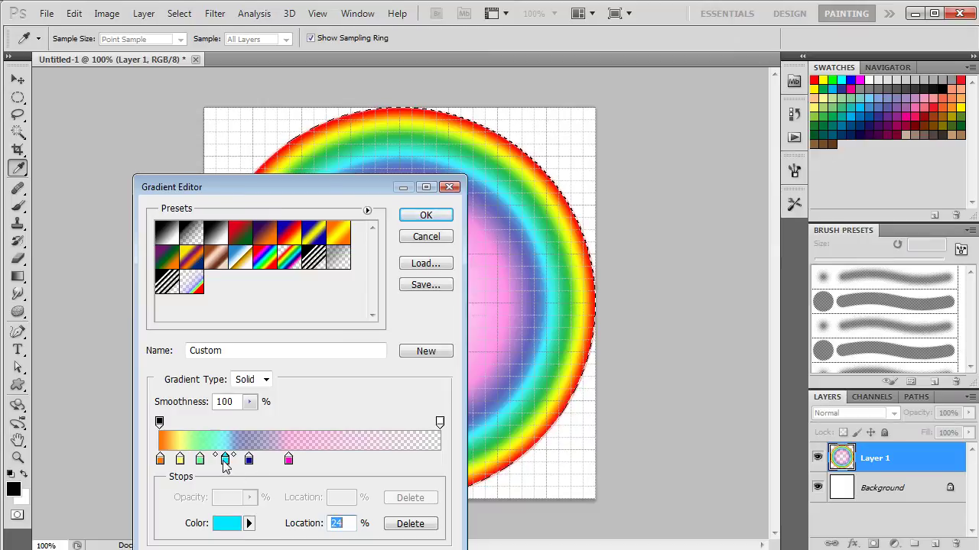
{"action": "left_click", "coordinate": [227, 523]}
{"action": "left_click_drag", "start_coordinate": [680, 213], "coordinate": [649, 211]}
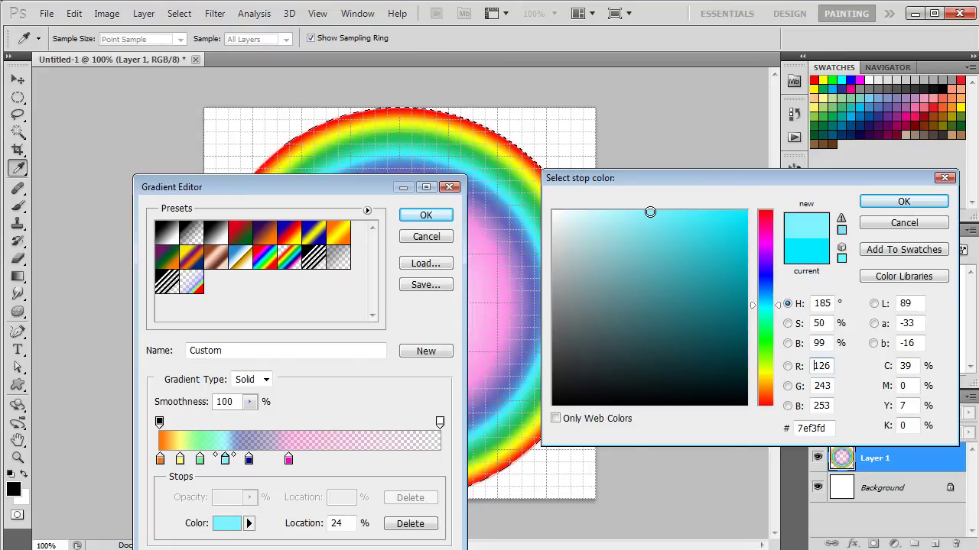
{"action": "left_click", "coordinate": [875, 203]}
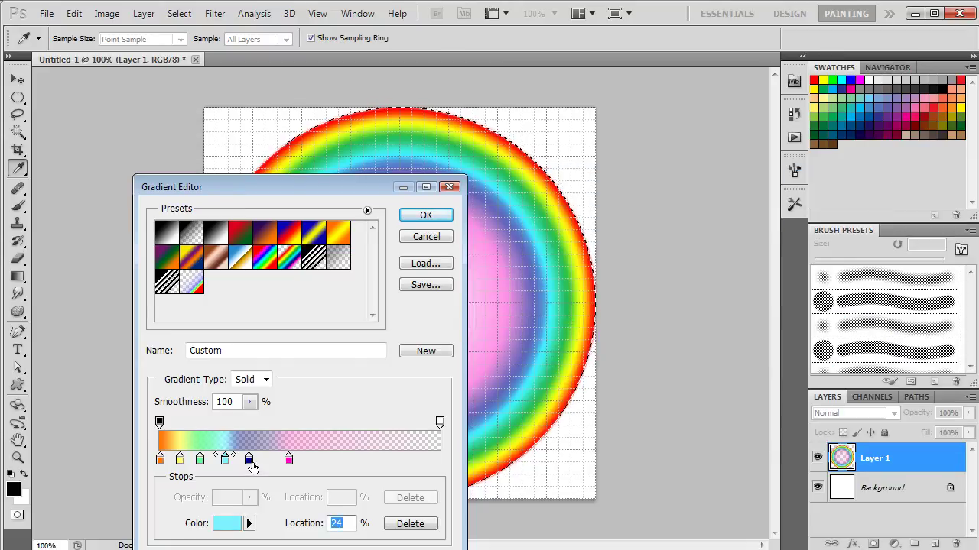
{"action": "left_click", "coordinate": [249, 461]}
{"action": "left_click", "coordinate": [227, 524]}
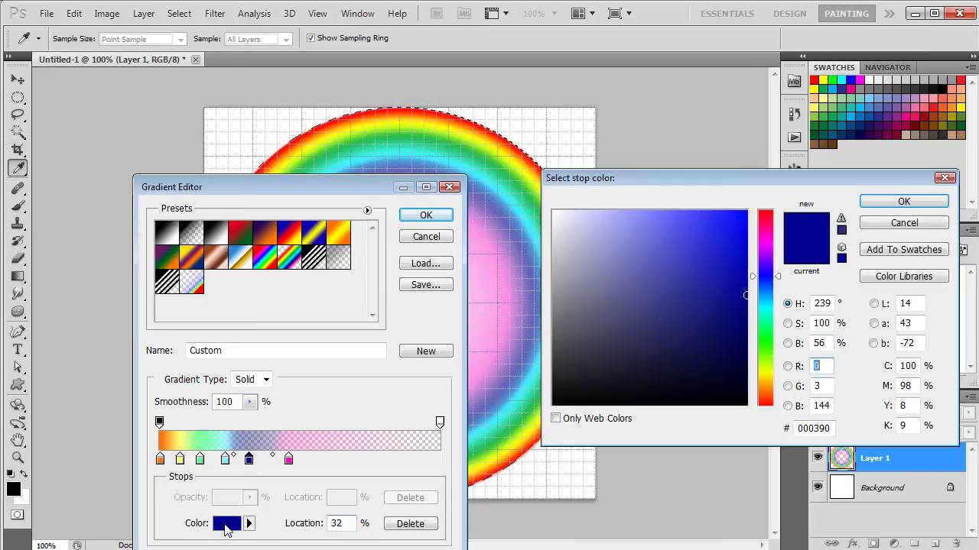
{"action": "mouse_move", "coordinate": [744, 298]}
{"action": "left_mouse_down"}
{"action": "mouse_move", "coordinate": [712, 240]}
{"action": "mouse_move", "coordinate": [650, 190]}
{"action": "mouse_move", "coordinate": [662, 191]}
{"action": "left_mouse_up"}
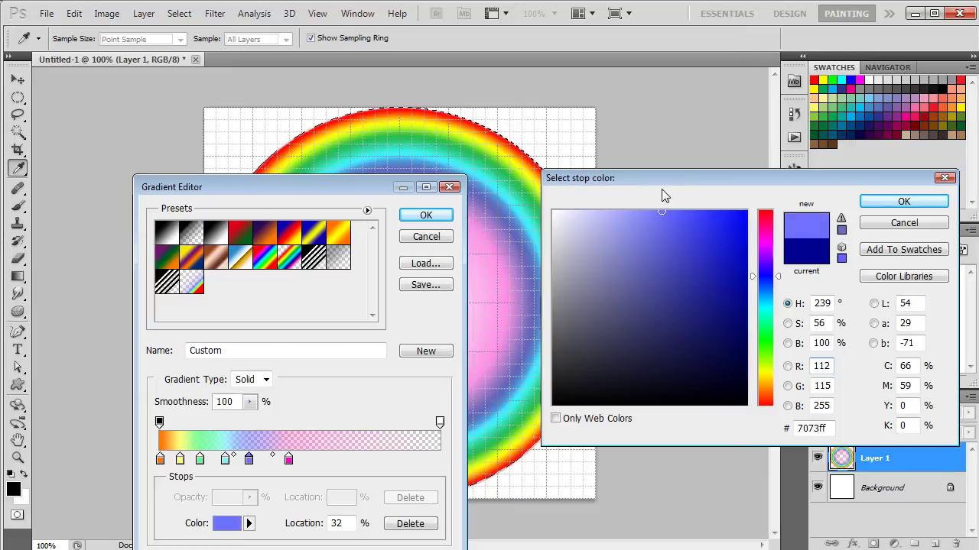
{"action": "left_click", "coordinate": [920, 201]}
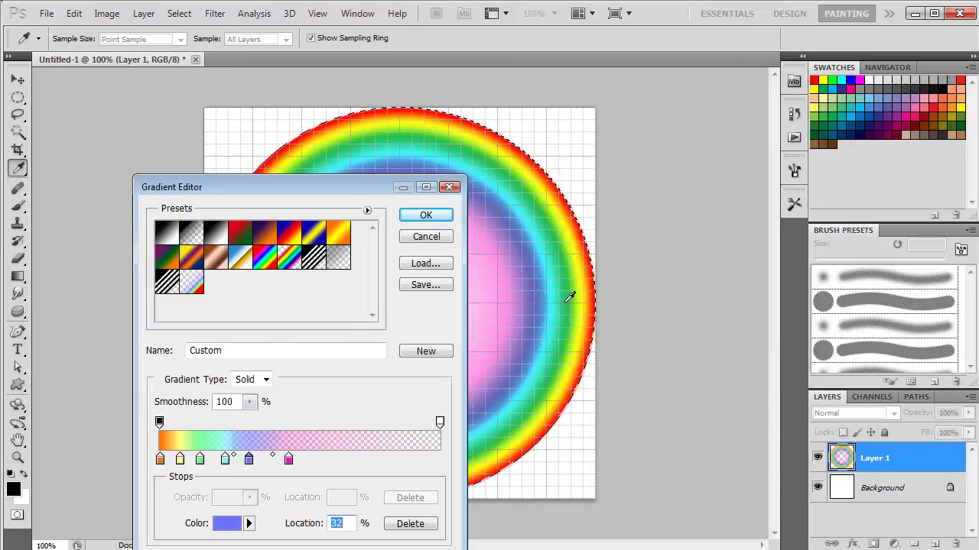
Step: Change the gradient's magenta colour stop to light violet #d270ff
{"action": "left_click", "coordinate": [288, 459]}
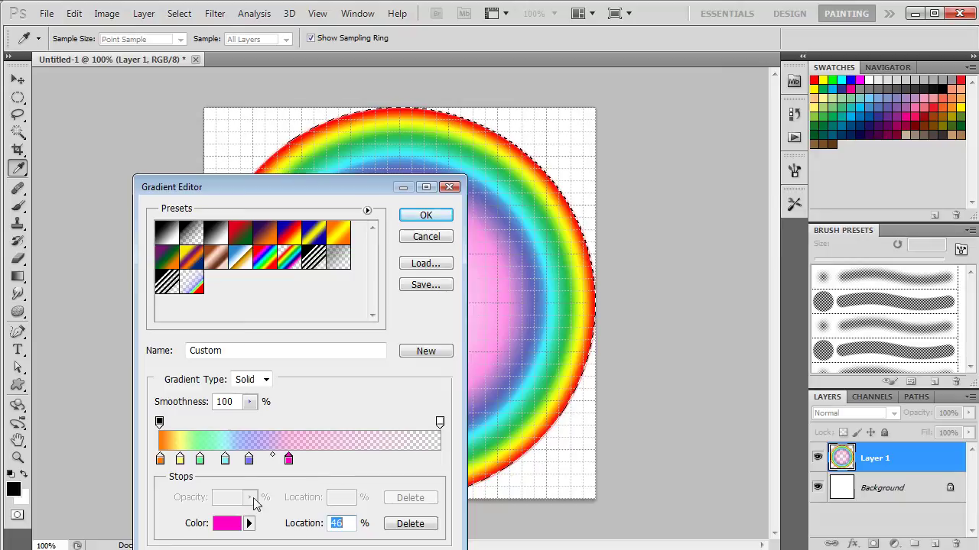
{"action": "left_click", "coordinate": [226, 523]}
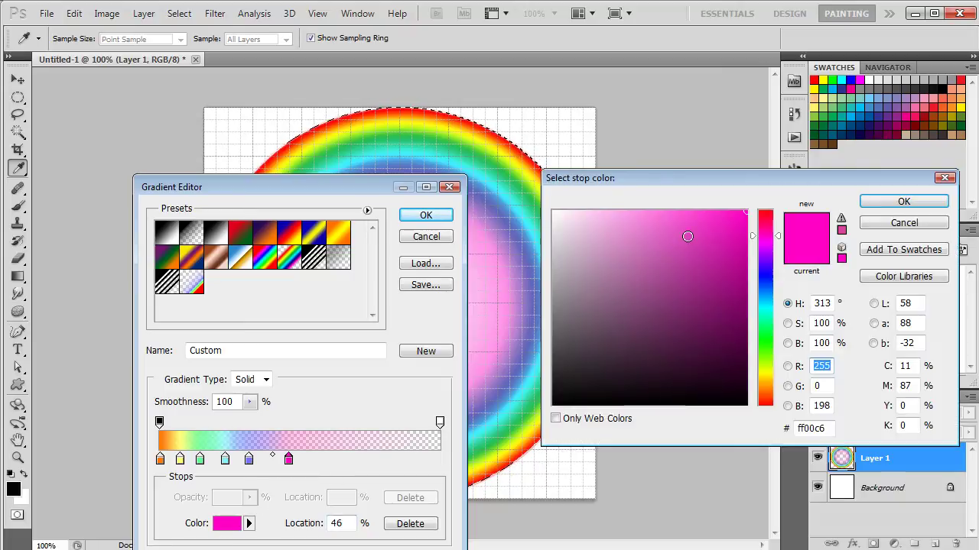
{"action": "left_click_drag", "start_coordinate": [779, 235], "coordinate": [776, 257]}
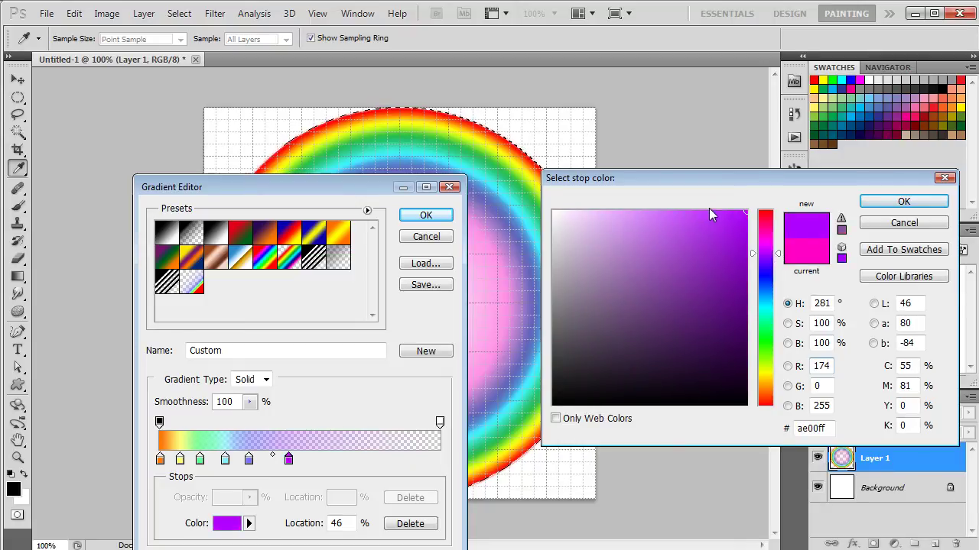
{"action": "left_click_drag", "start_coordinate": [714, 213], "coordinate": [662, 209]}
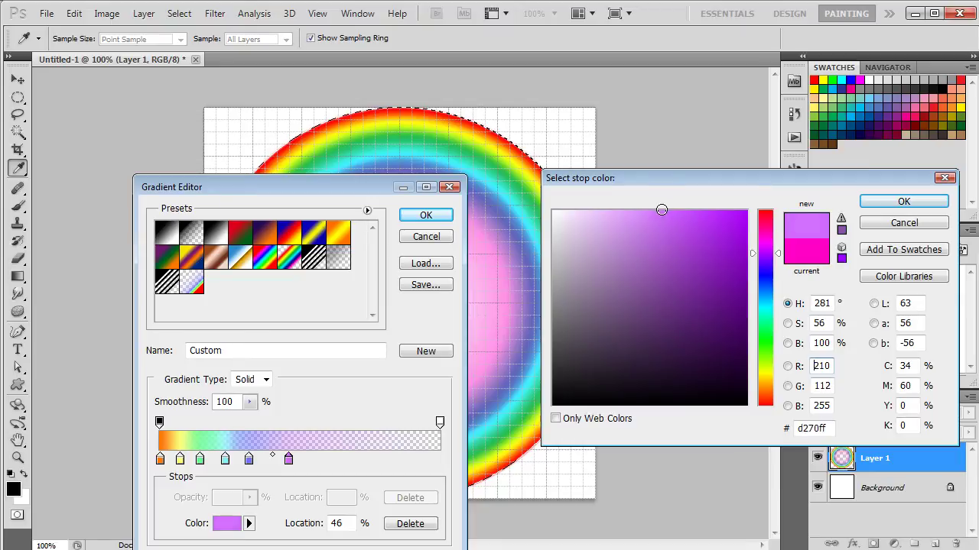
{"action": "left_click", "coordinate": [914, 201]}
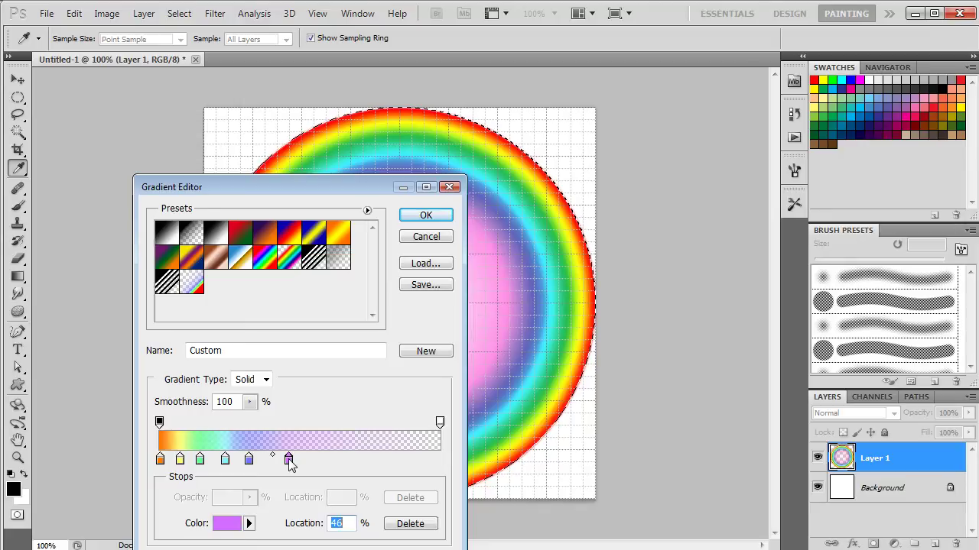
Step: Move the gradient's violet, blue and cyan stops towards its orange end, with the blue stop at 31%, and apply the edits
{"action": "left_click_drag", "start_coordinate": [290, 461], "coordinate": [245, 461]}
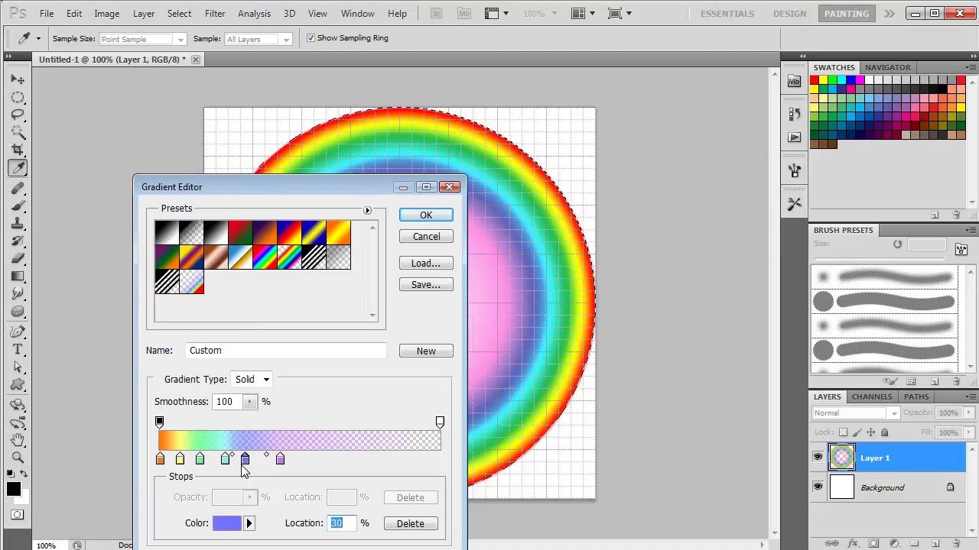
{"action": "left_click_drag", "start_coordinate": [245, 461], "coordinate": [216, 461]}
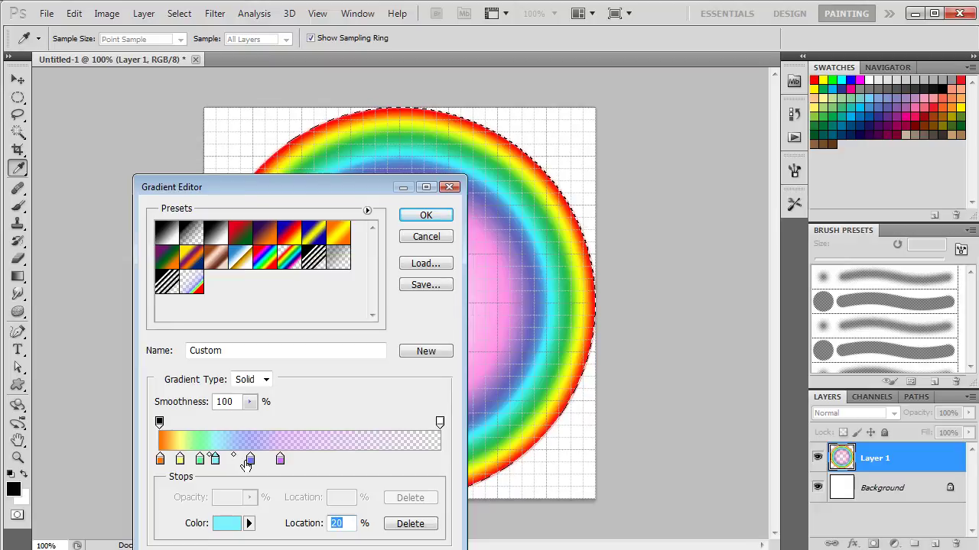
{"action": "left_click_drag", "start_coordinate": [217, 464], "coordinate": [217, 460]}
{"action": "left_click", "coordinate": [210, 457]}
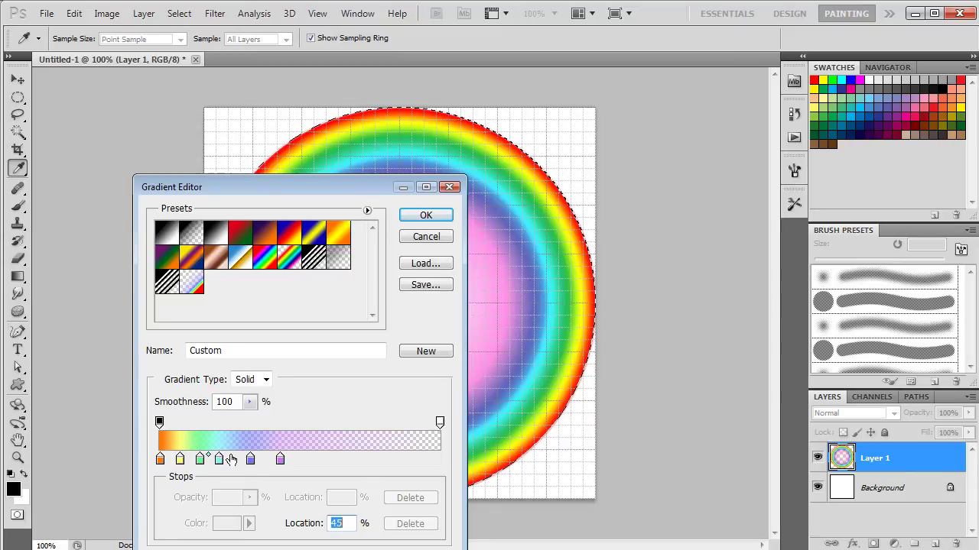
{"action": "left_click_drag", "start_coordinate": [251, 462], "coordinate": [249, 464]}
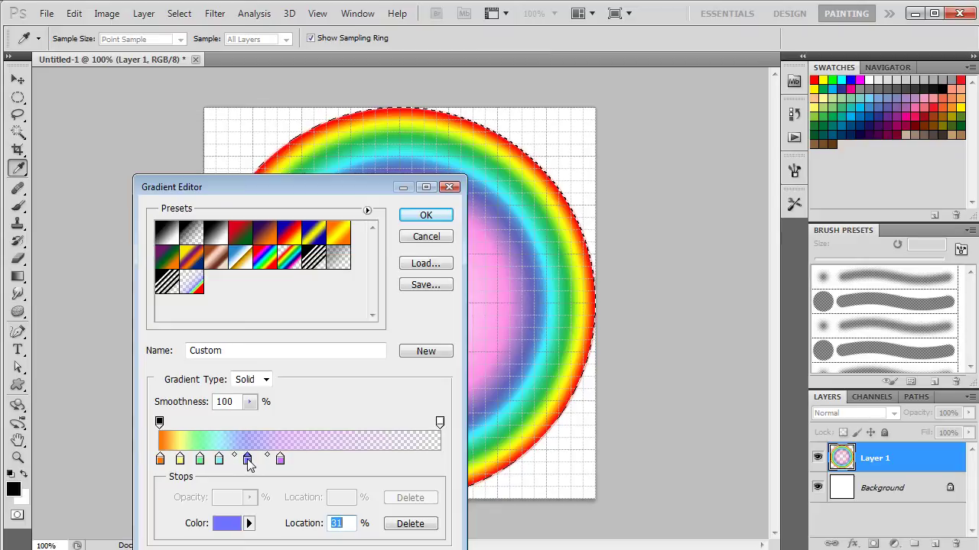
{"action": "left_click", "coordinate": [426, 216]}
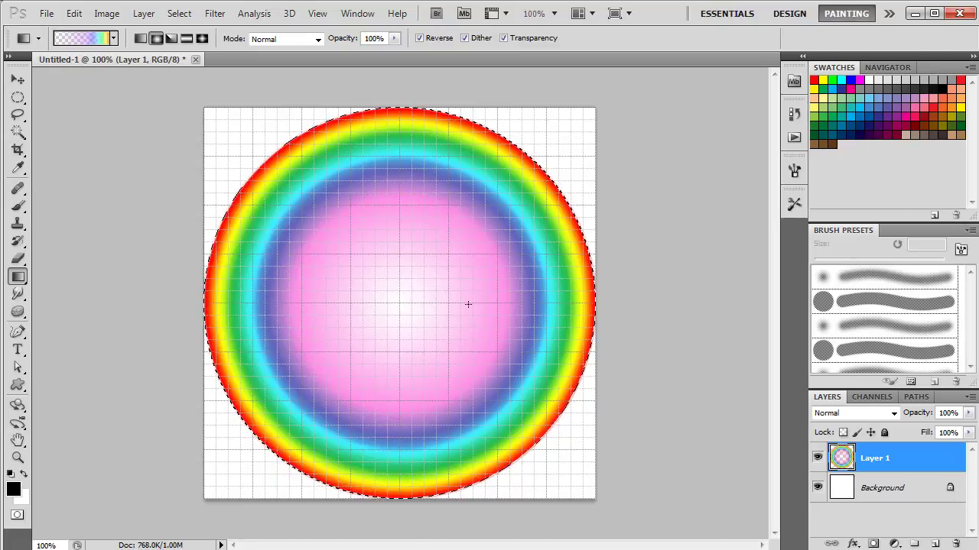
Step: Clear the old gradient from the circular selection and redraw it radially from the canvas centre to the circle's edge
{"action": "key", "text": "Delete"}
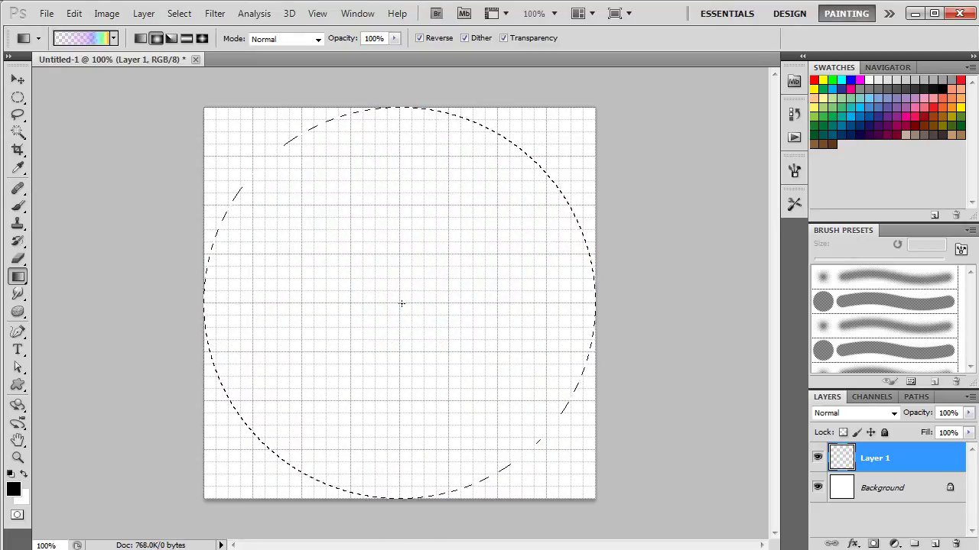
{"action": "left_click_drag", "start_coordinate": [504, 303], "coordinate": [593, 302]}
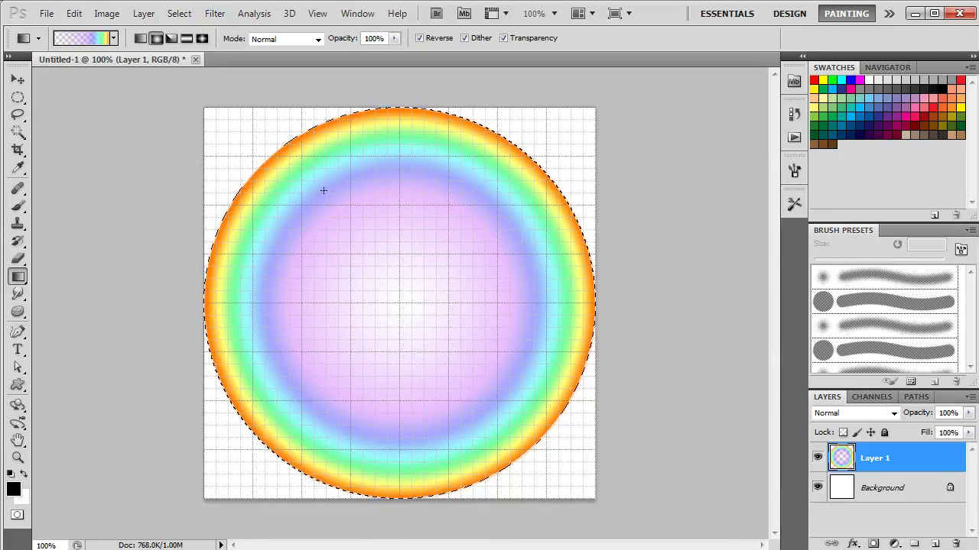
Step: Lighten the gradient's orange colour stop at location 1% to a softer orange and apply the edit
{"action": "left_click", "coordinate": [103, 38]}
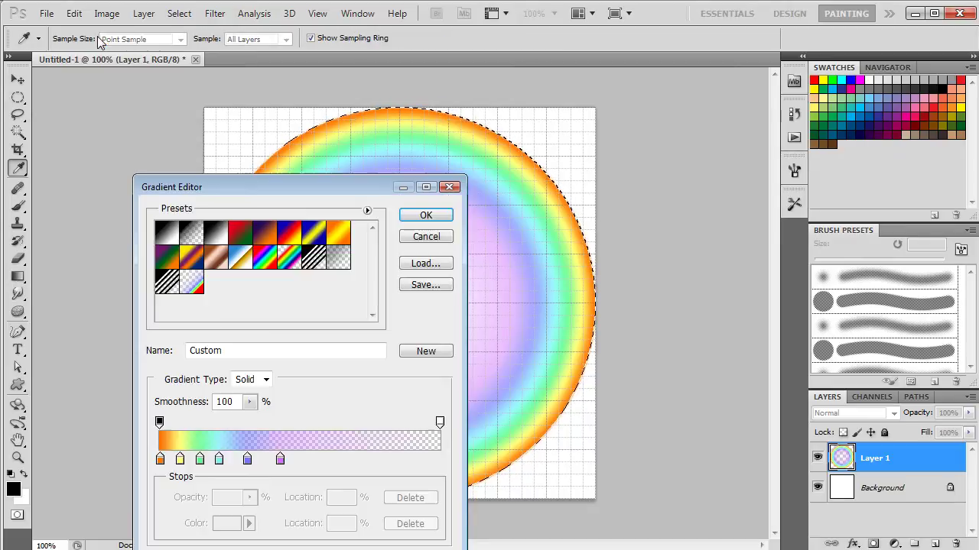
{"action": "left_click", "coordinate": [160, 460]}
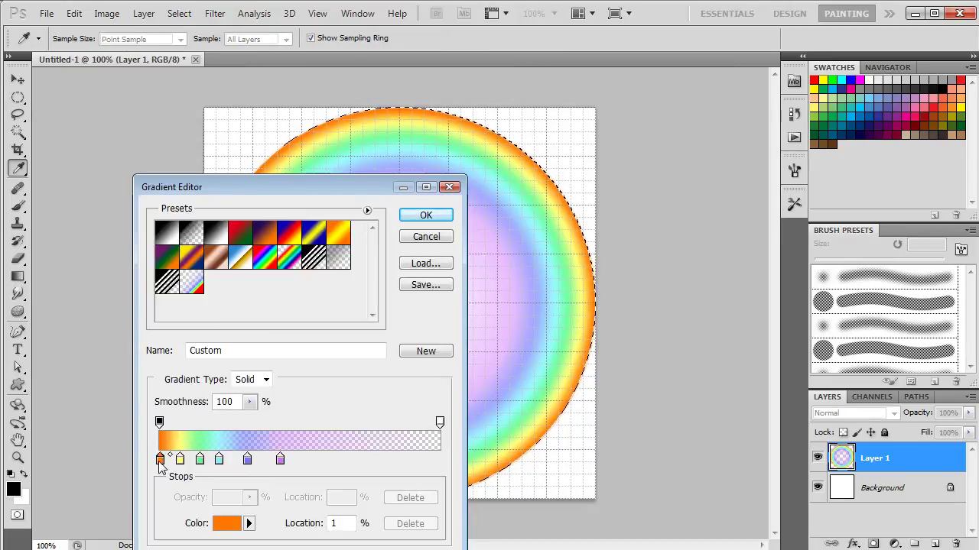
{"action": "left_click", "coordinate": [227, 523]}
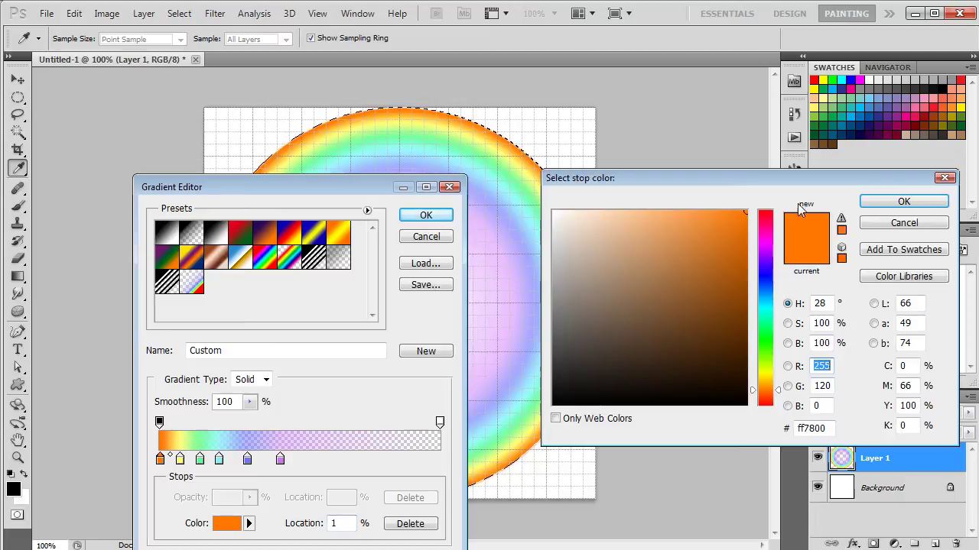
{"action": "left_click_drag", "start_coordinate": [744, 212], "coordinate": [690, 209]}
{"action": "left_click", "coordinate": [929, 203]}
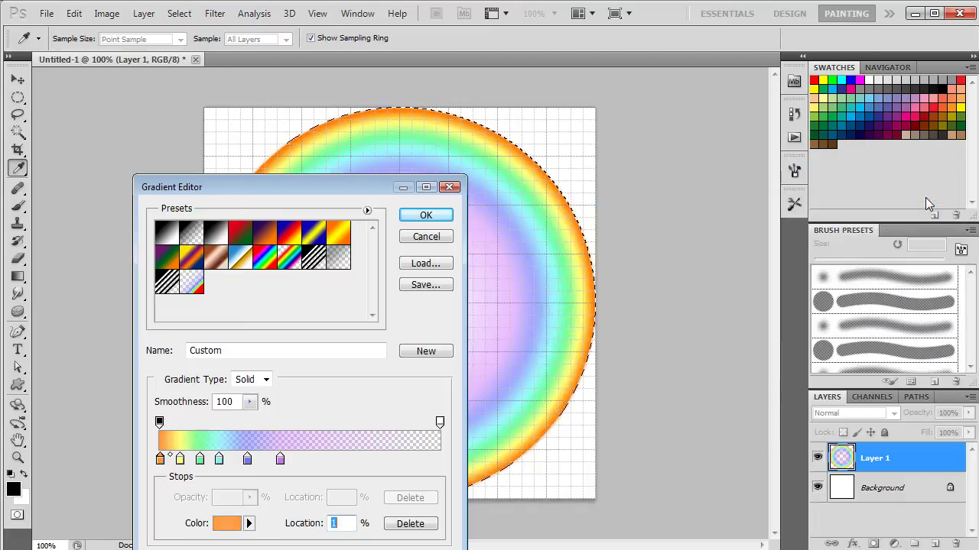
{"action": "left_click", "coordinate": [437, 217]}
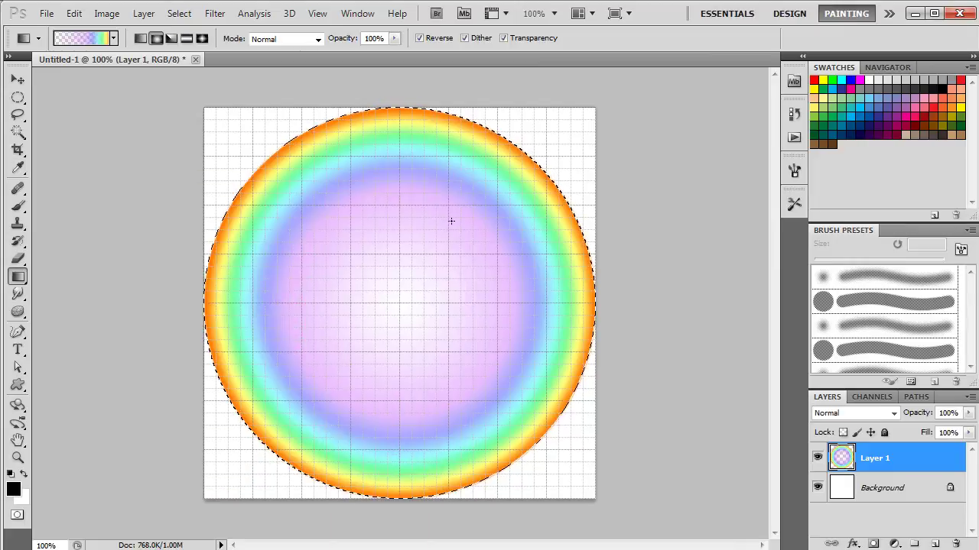
Step: Replace the circle's fill with the lightened radial gradient, drawn from the centre to the edge, and deselect
{"action": "key", "text": "ctrl+d"}
{"action": "key", "text": "ctrl+x"}
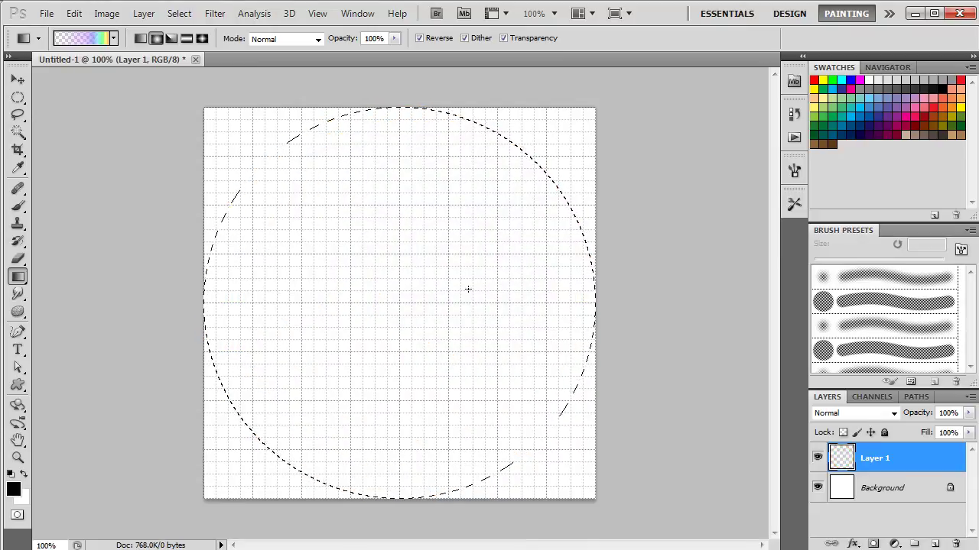
{"action": "left_click_drag", "start_coordinate": [400, 304], "coordinate": [592, 305]}
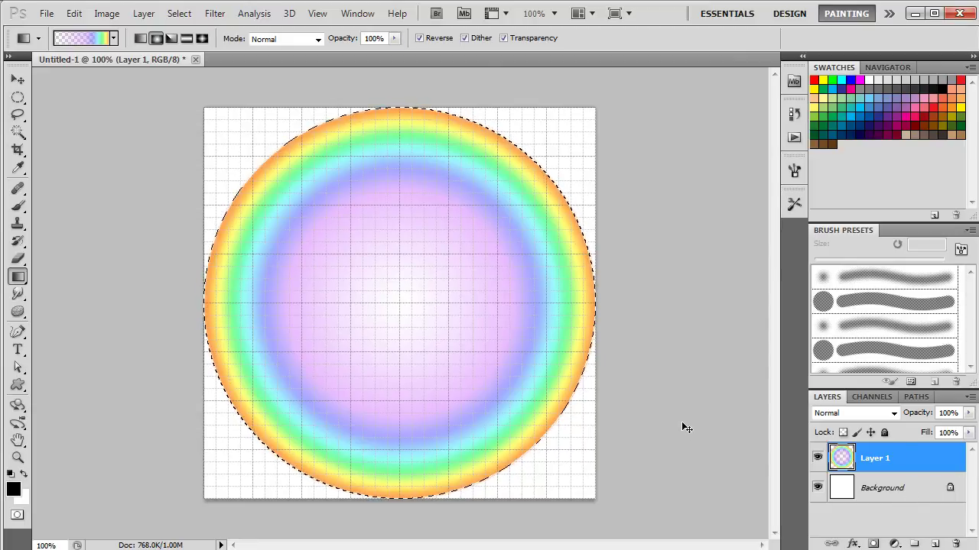
{"action": "key", "text": "ctrl+d"}
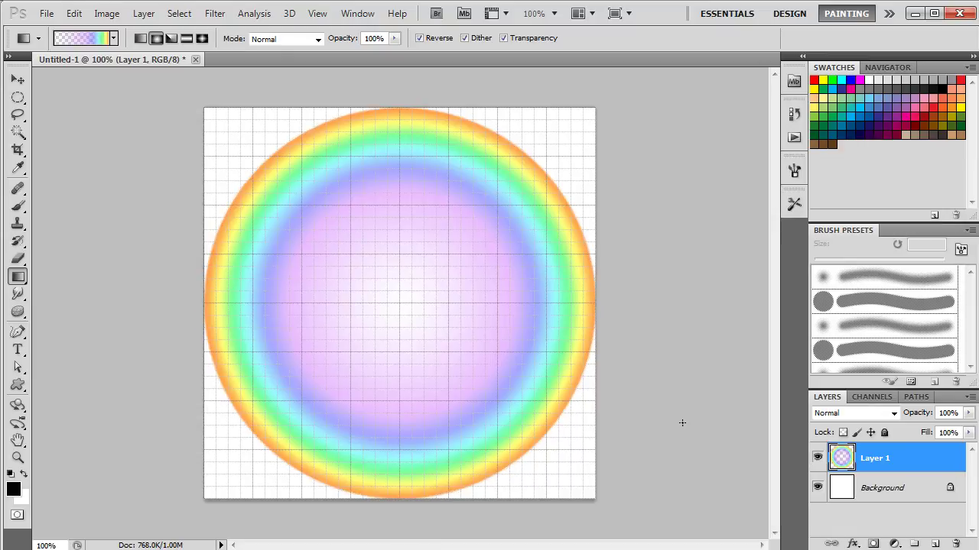
Step: Fill the Background layer with black using the Paint Bucket tool and hide the grid
{"action": "left_click", "coordinate": [902, 494]}
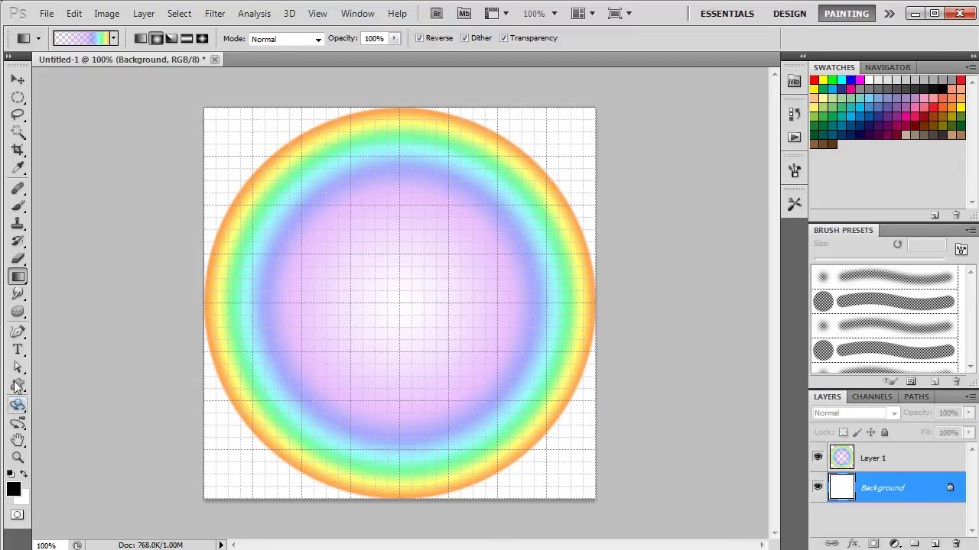
{"action": "left_click", "coordinate": [18, 280]}
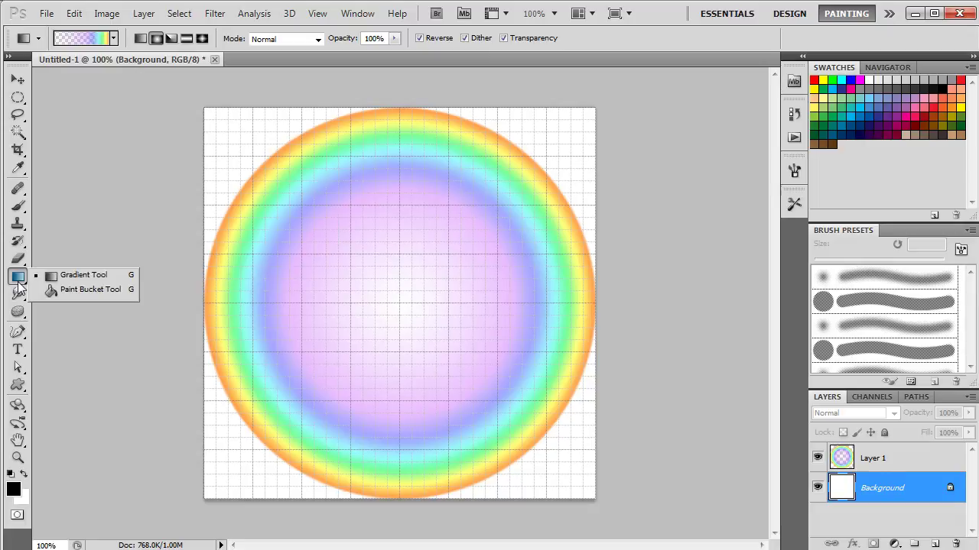
{"action": "left_click", "coordinate": [77, 291]}
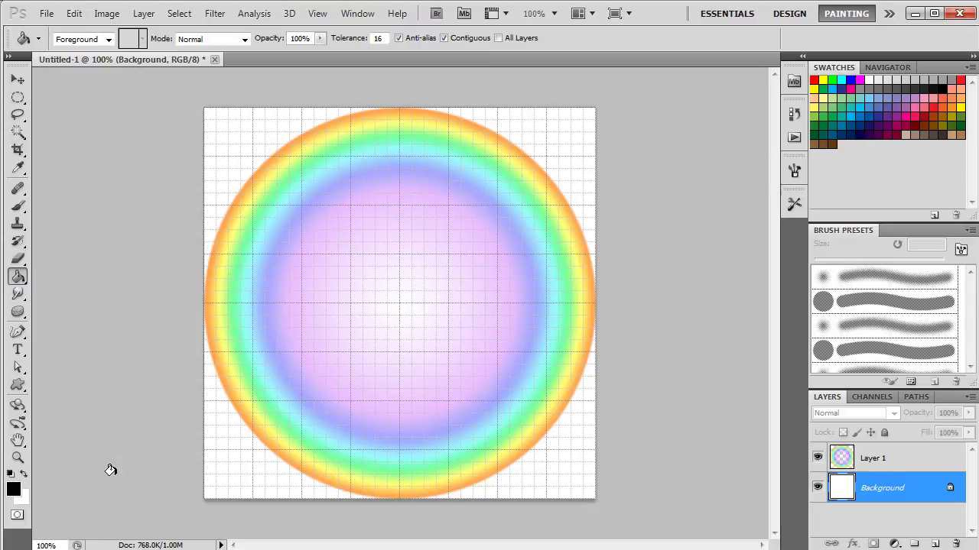
{"action": "left_click", "coordinate": [259, 464]}
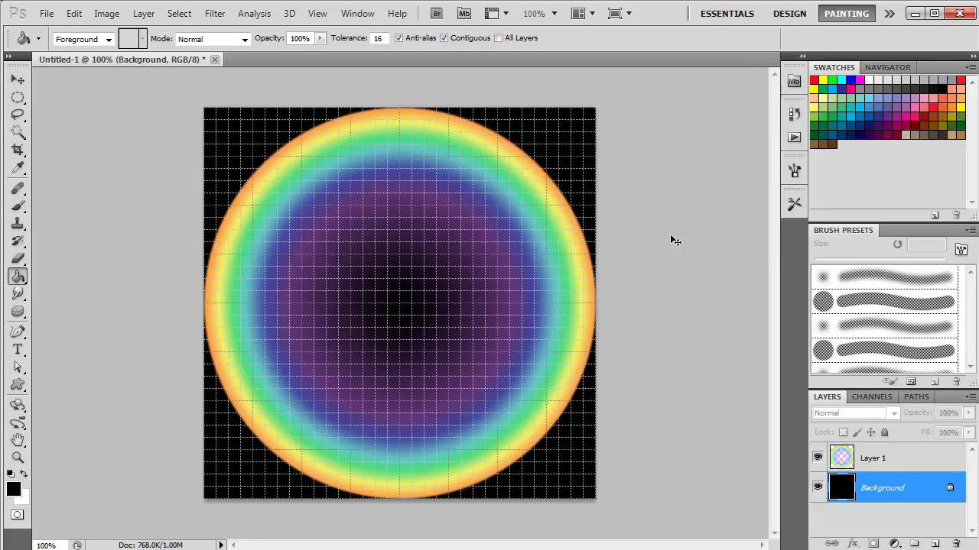
{"action": "key", "text": "ctrl+apostrophe"}
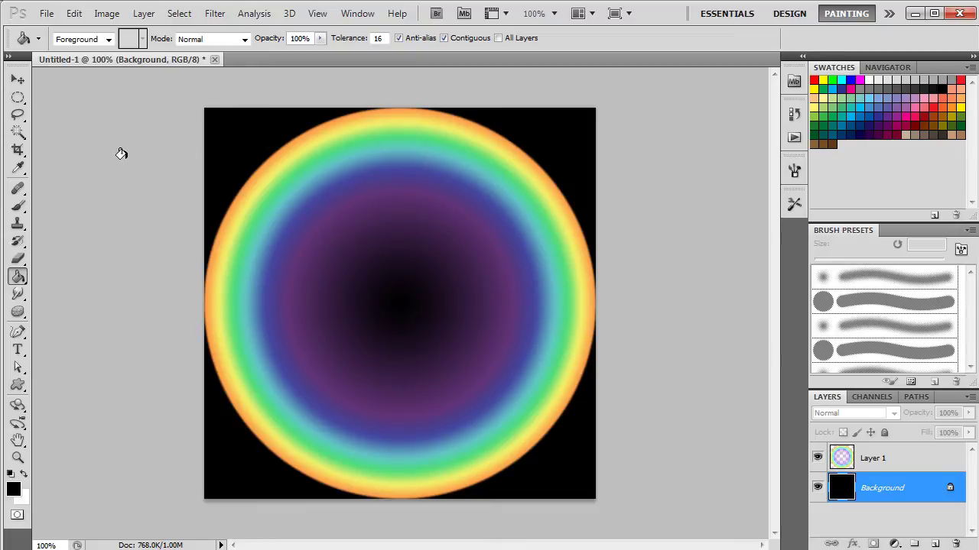
Step: Switch back to the Gradient tool, erase all of Layer 1's contents and deselect
{"action": "left_click", "coordinate": [17, 278]}
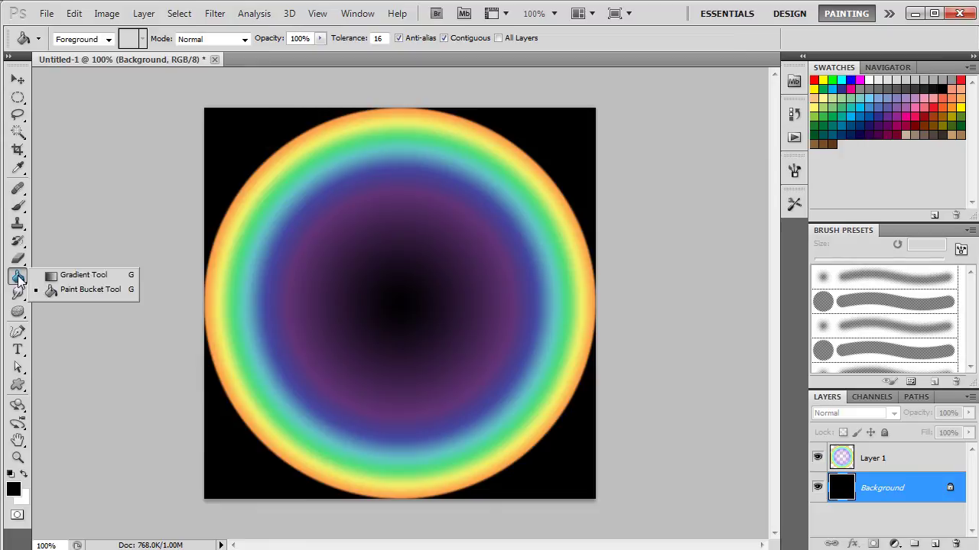
{"action": "left_click", "coordinate": [86, 276]}
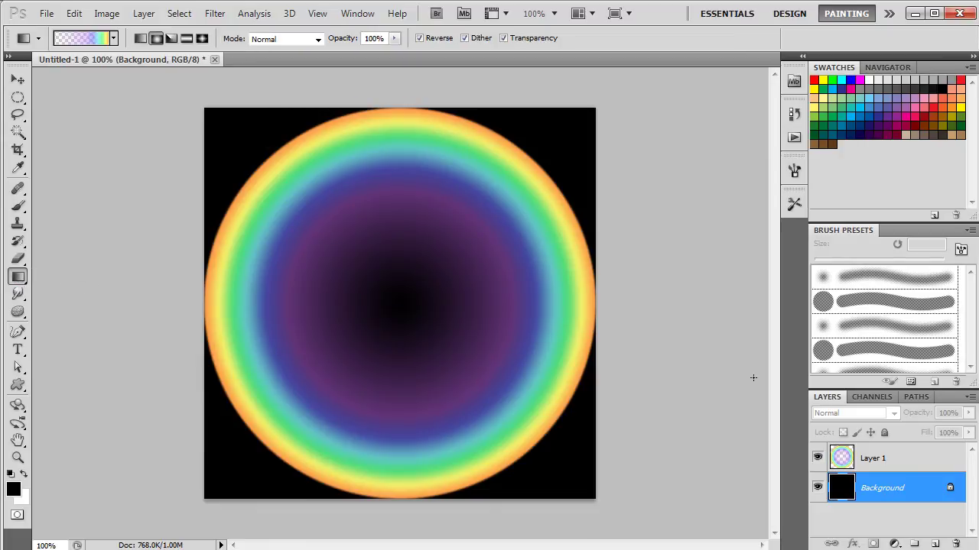
{"action": "left_click", "coordinate": [909, 459]}
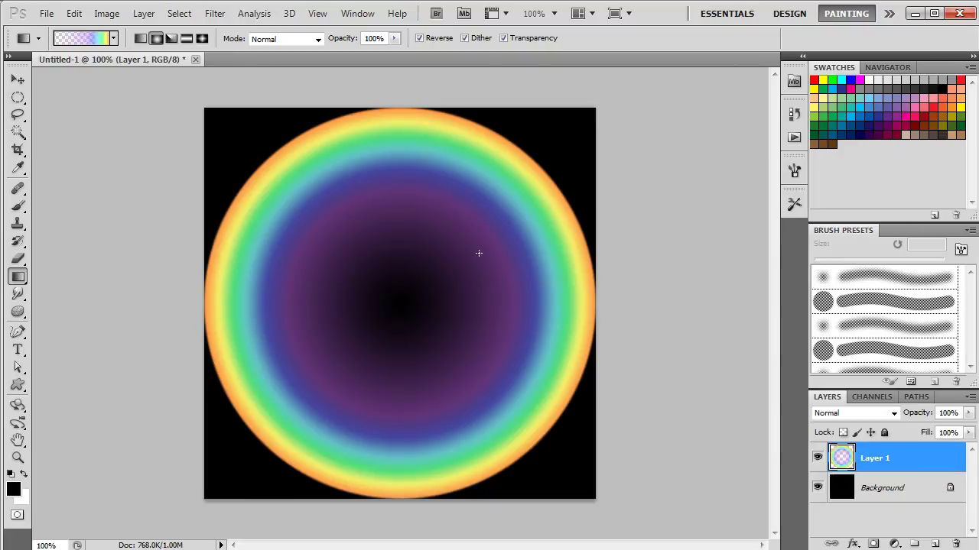
{"action": "key", "text": "ctrl+a"}
{"action": "key", "text": "Delete"}
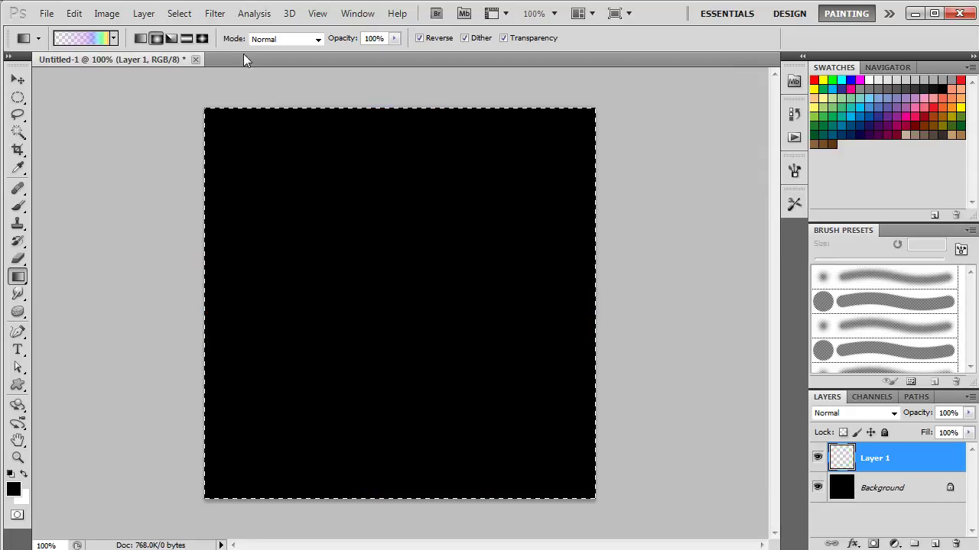
{"action": "key", "text": "ctrl+d"}
Step: Compress the gradient's colour stops towards its orange end, with the violet stop at 28%, and show the grid again
{"action": "left_click", "coordinate": [103, 40]}
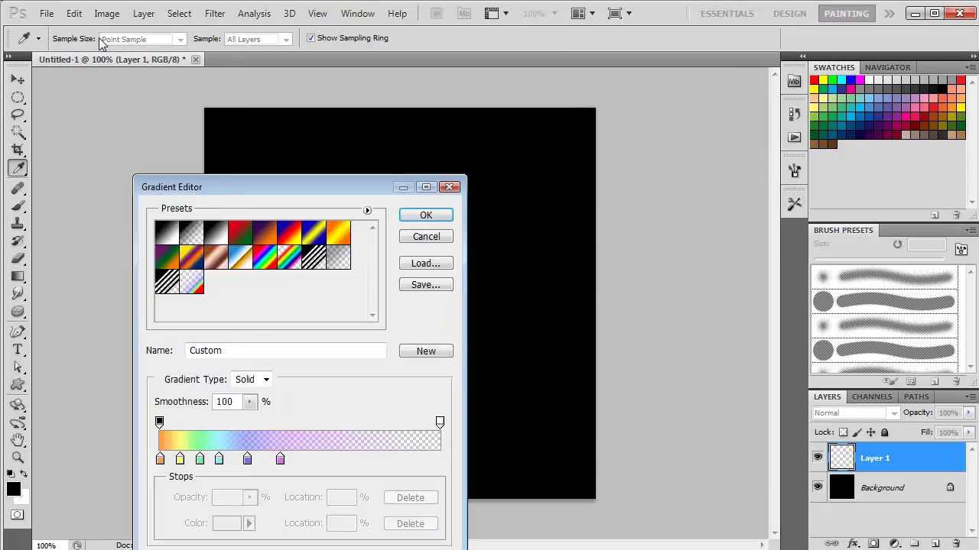
{"action": "left_click_drag", "start_coordinate": [180, 460], "coordinate": [212, 461]}
{"action": "left_click_drag", "start_coordinate": [280, 460], "coordinate": [237, 462]}
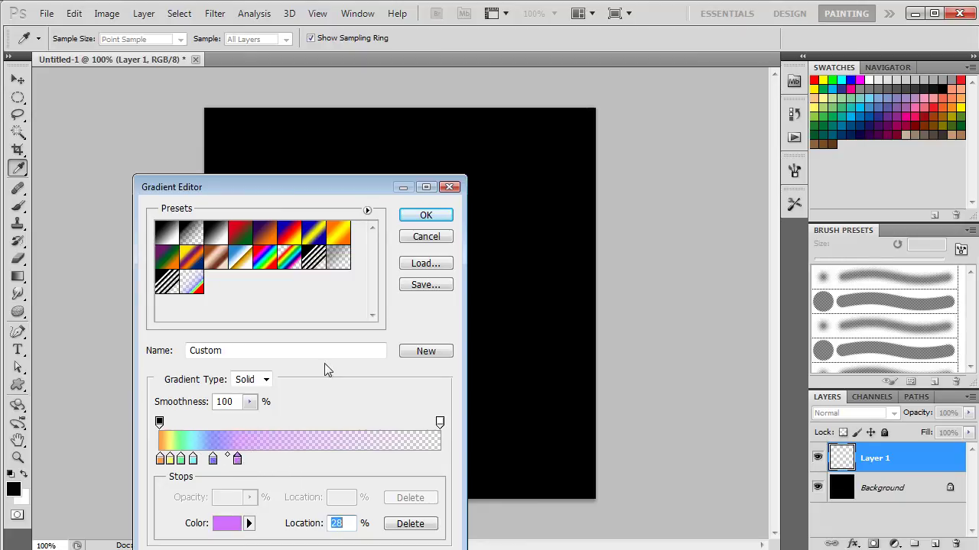
{"action": "left_click", "coordinate": [434, 216]}
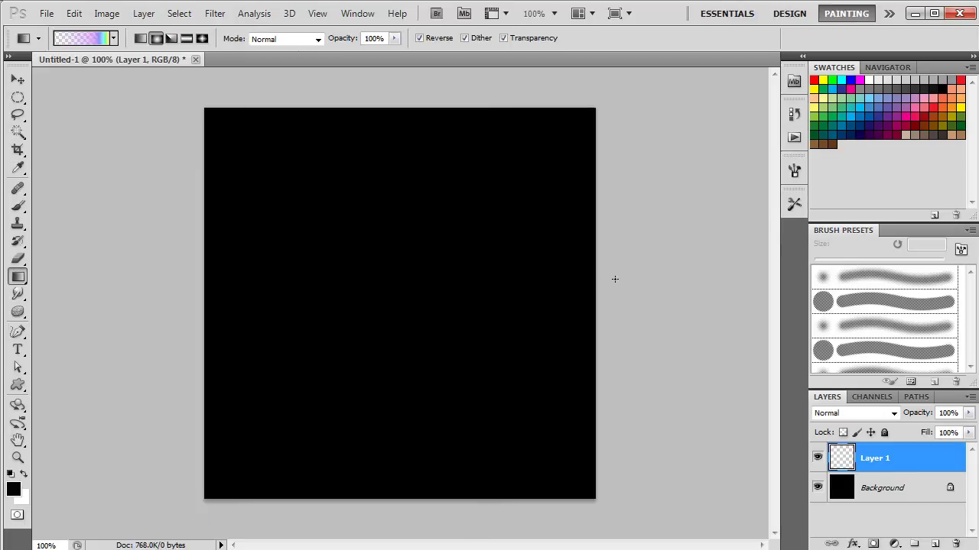
{"action": "key", "text": "ctrl+apostrophe"}
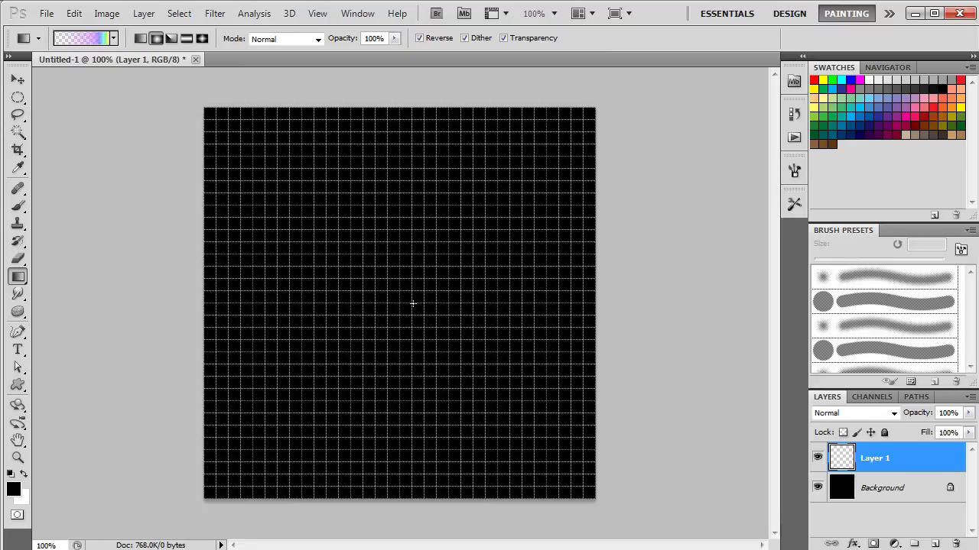
Step: Try the compressed radial gradient on Layer 1 from the canvas centre to its edge without a selection, and undo it
{"action": "left_click_drag", "start_coordinate": [399, 304], "coordinate": [592, 307]}
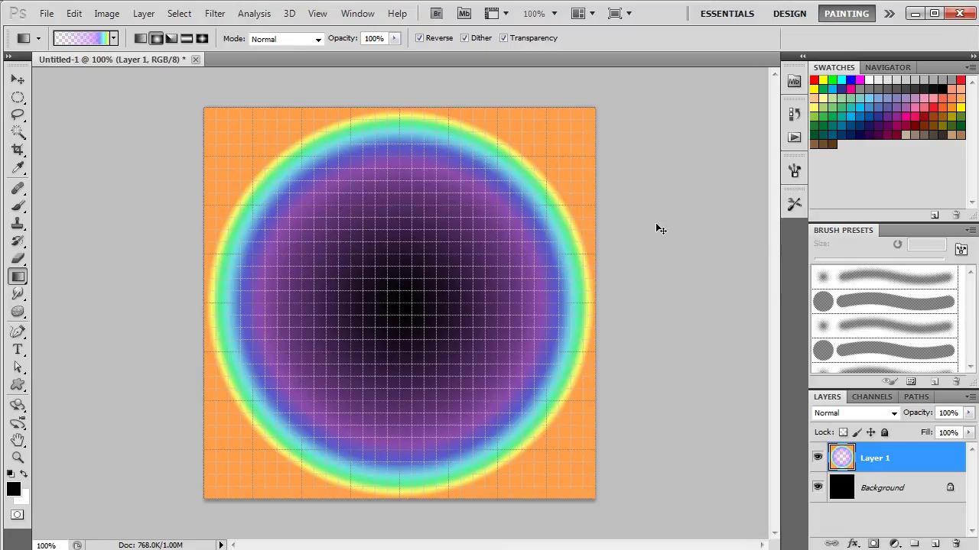
{"action": "key", "text": "ctrl+z"}
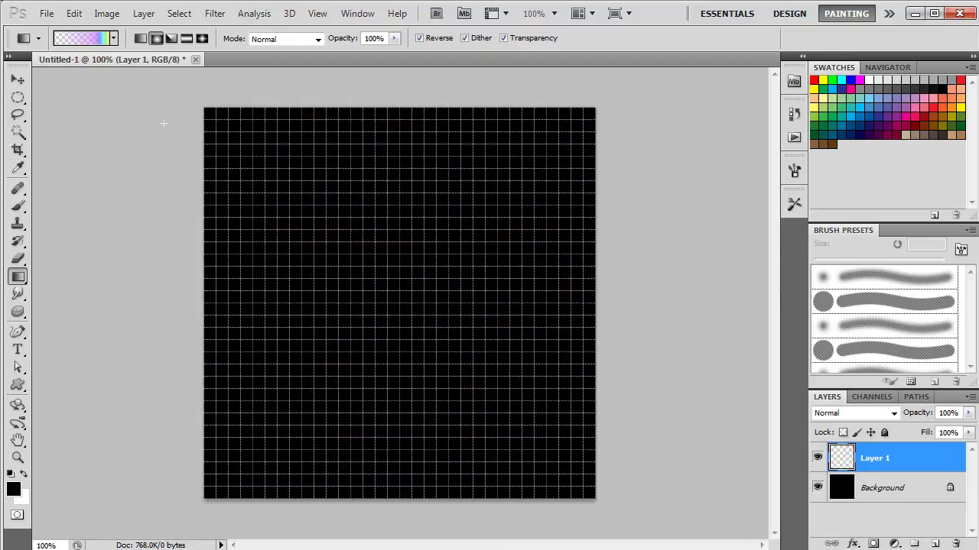
Step: Select a circle filling the whole canvas and draw the rainbow radial gradient on Layer 1 from its centre to just past the right edge
{"action": "left_click", "coordinate": [18, 98]}
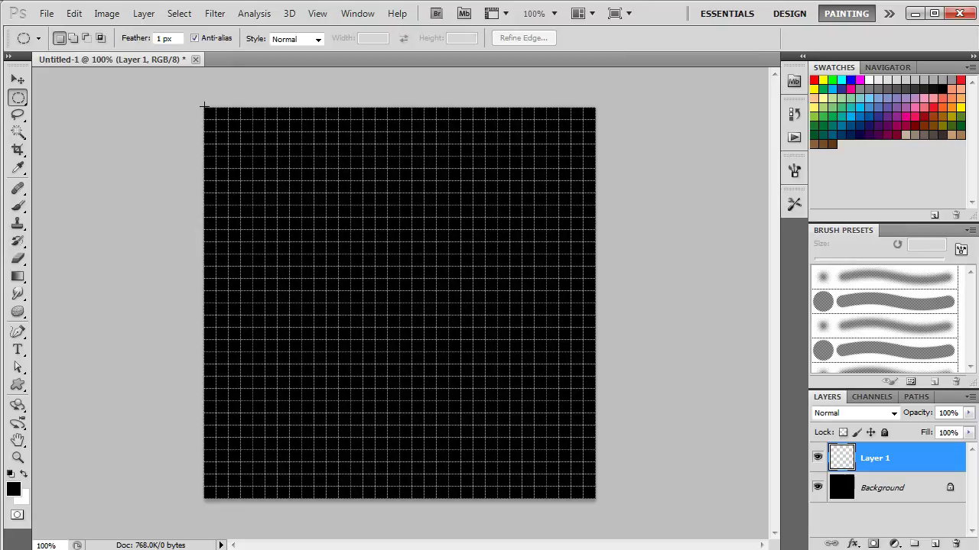
{"action": "left_click_drag", "start_coordinate": [203, 107], "coordinate": [595, 499]}
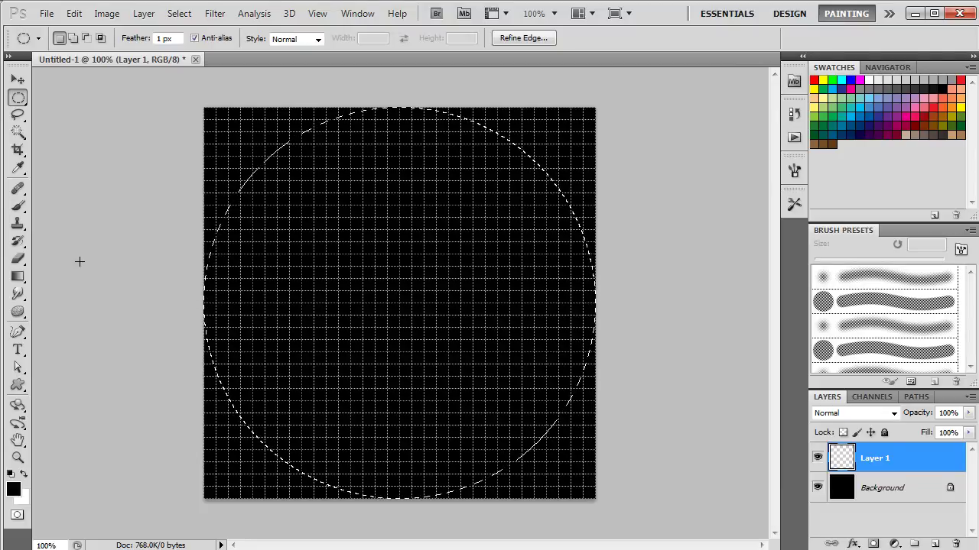
{"action": "left_click", "coordinate": [18, 276]}
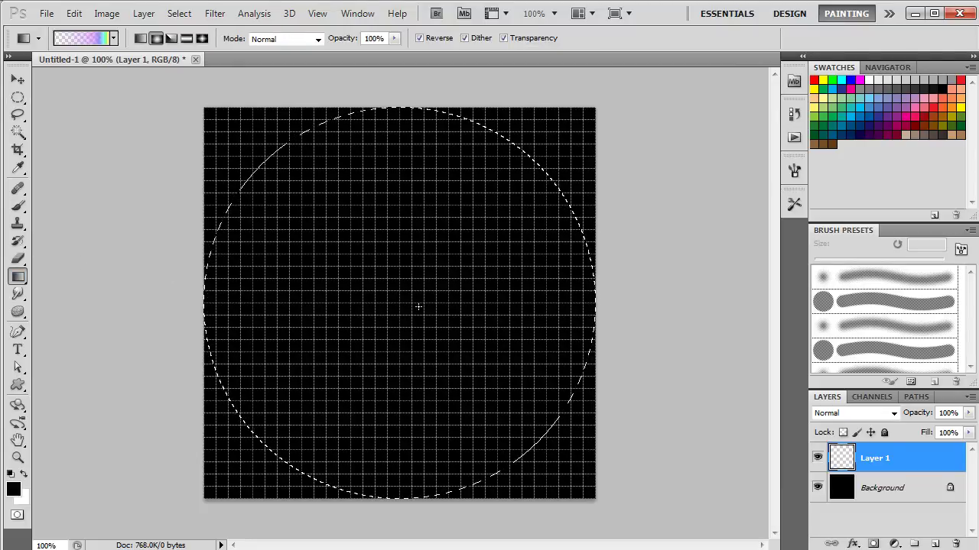
{"action": "left_click_drag", "start_coordinate": [399, 304], "coordinate": [478, 303]}
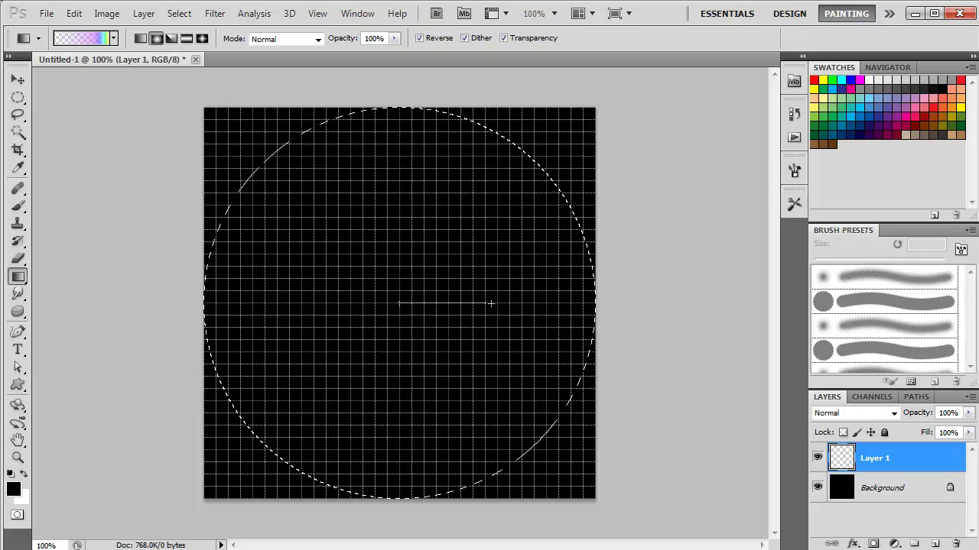
{"action": "left_click_drag", "start_coordinate": [591, 304], "coordinate": [621, 302]}
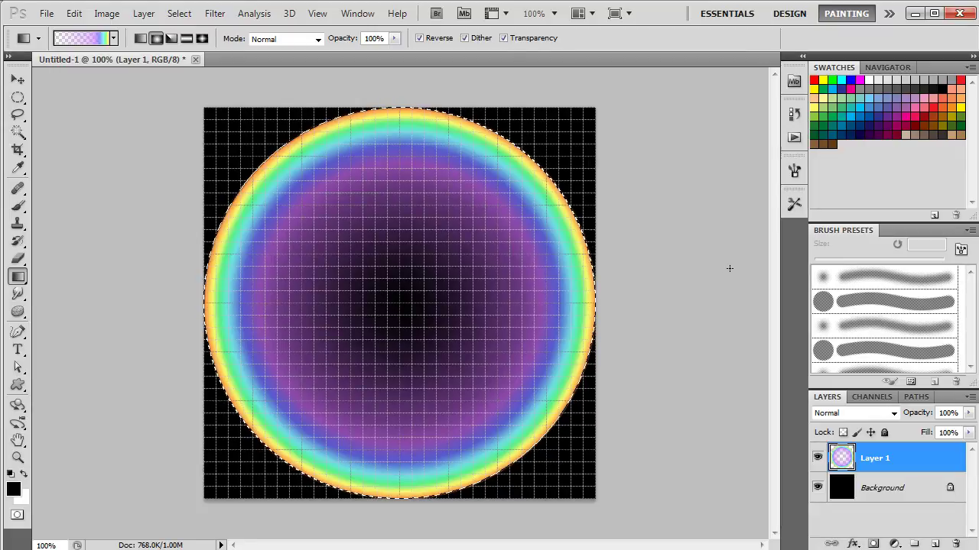
Step: Add a new layer beneath Layer 1 and choose the black-and-white gradient preset for it
{"action": "left_click", "coordinate": [935, 543]}
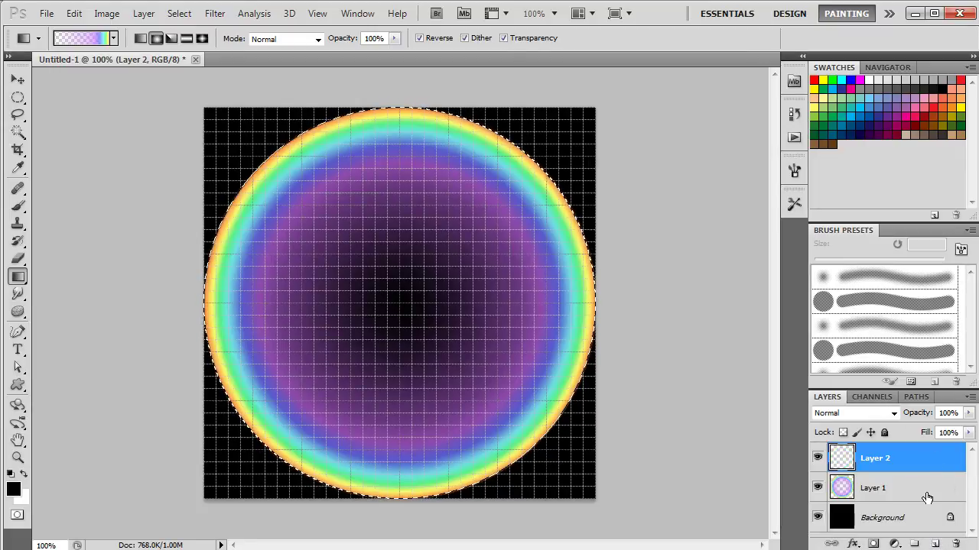
{"action": "left_click_drag", "start_coordinate": [922, 459], "coordinate": [934, 497]}
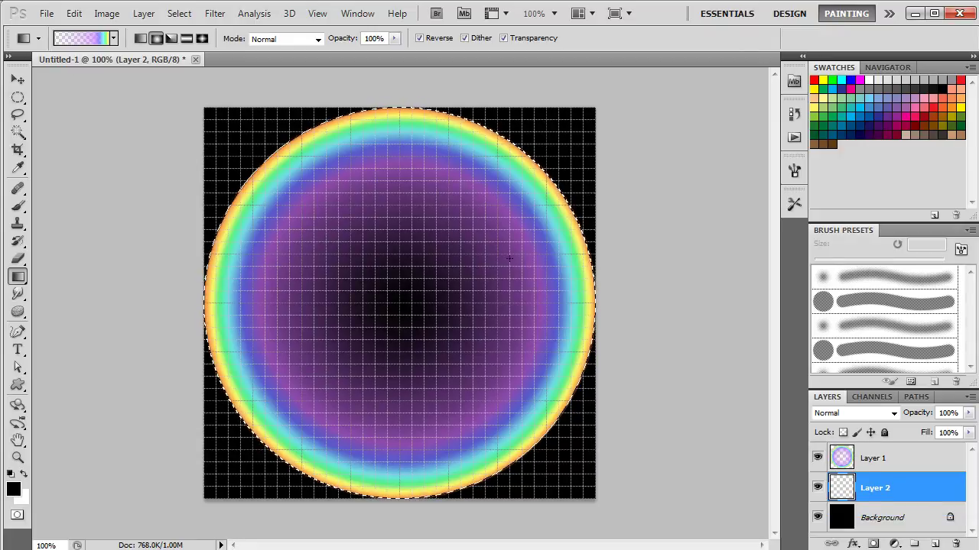
{"action": "left_click", "coordinate": [113, 39]}
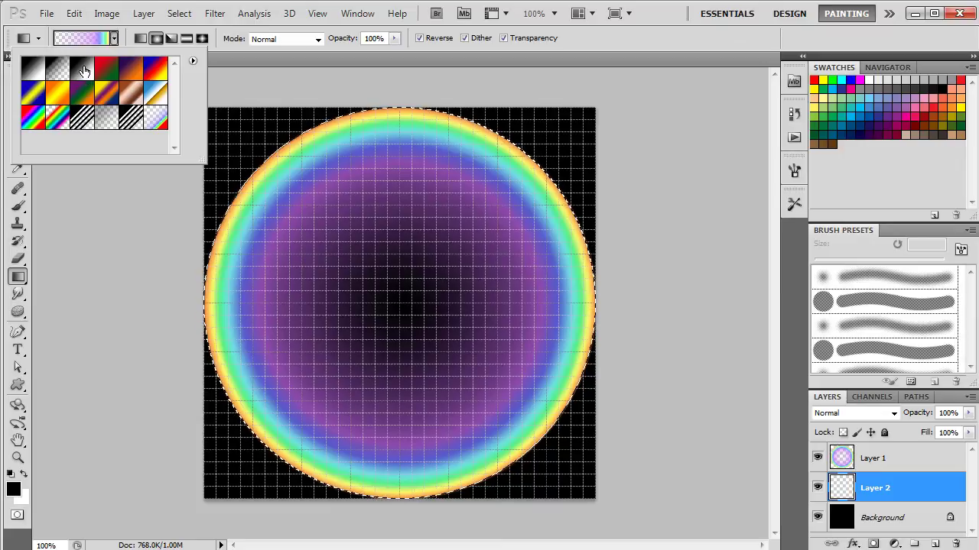
{"action": "left_click", "coordinate": [84, 71]}
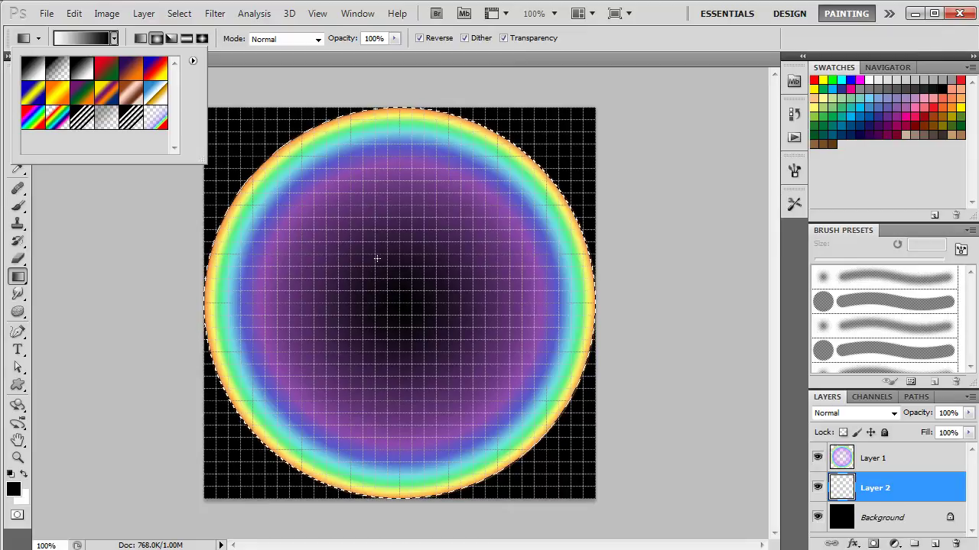
Step: Try two placements of the white-to-black radial gradient on Layer 2, hiding Layer 1 to judge them, and remove both
{"action": "left_click_drag", "start_coordinate": [376, 258], "coordinate": [415, 299]}
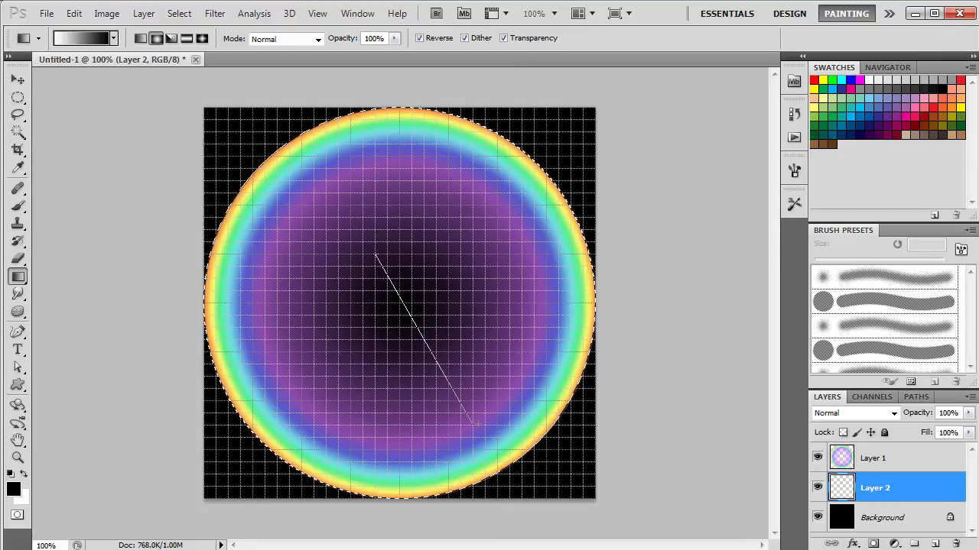
{"action": "left_click_drag", "start_coordinate": [485, 430], "coordinate": [484, 431]}
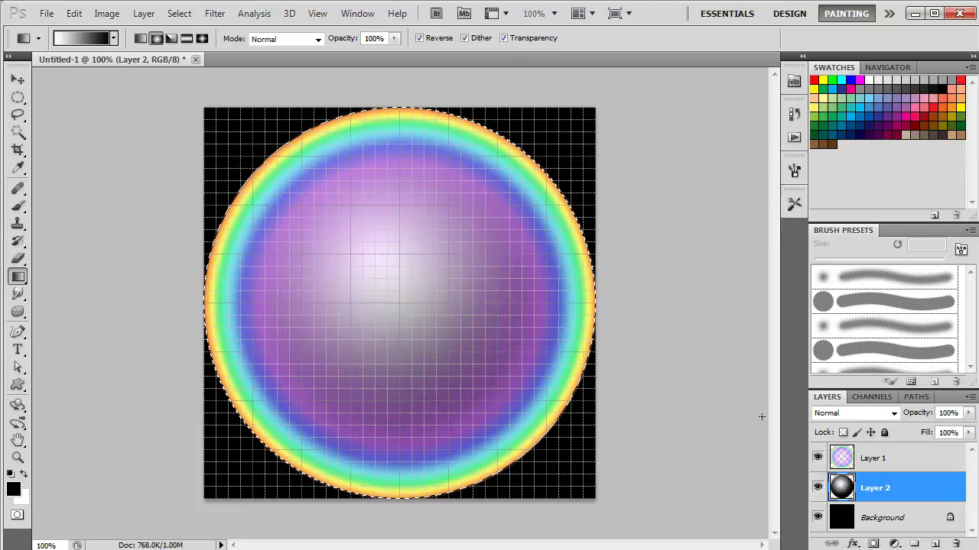
{"action": "left_click", "coordinate": [818, 458]}
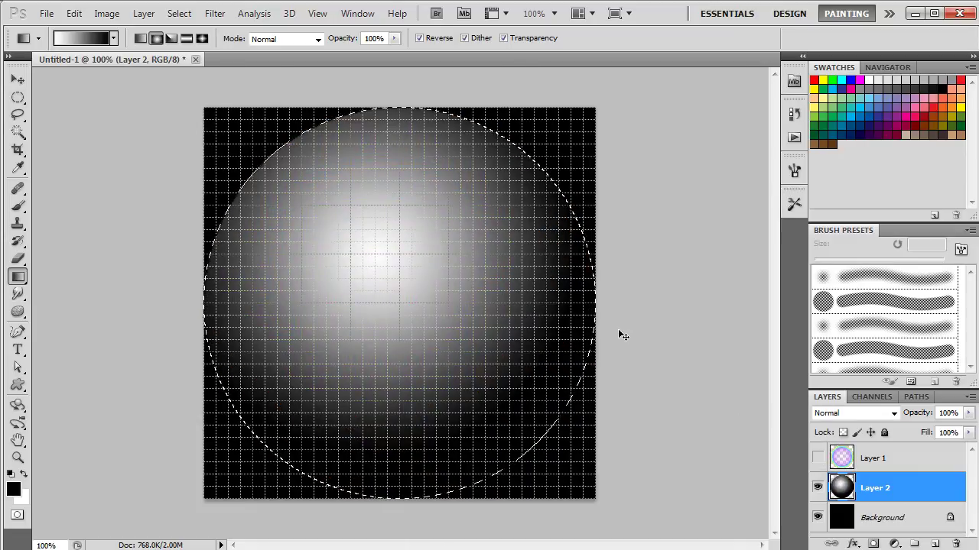
{"action": "key", "text": "ctrl+x"}
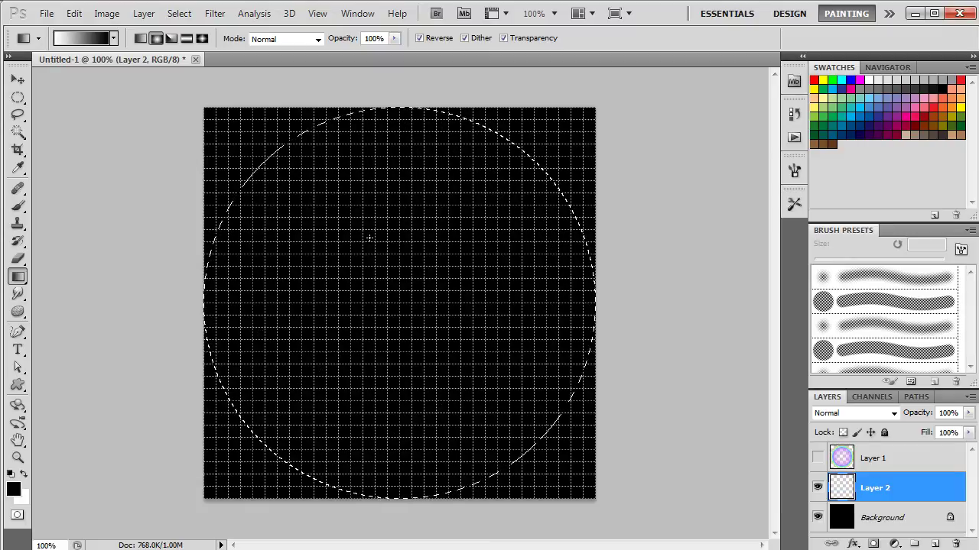
{"action": "left_click_drag", "start_coordinate": [376, 227], "coordinate": [524, 471]}
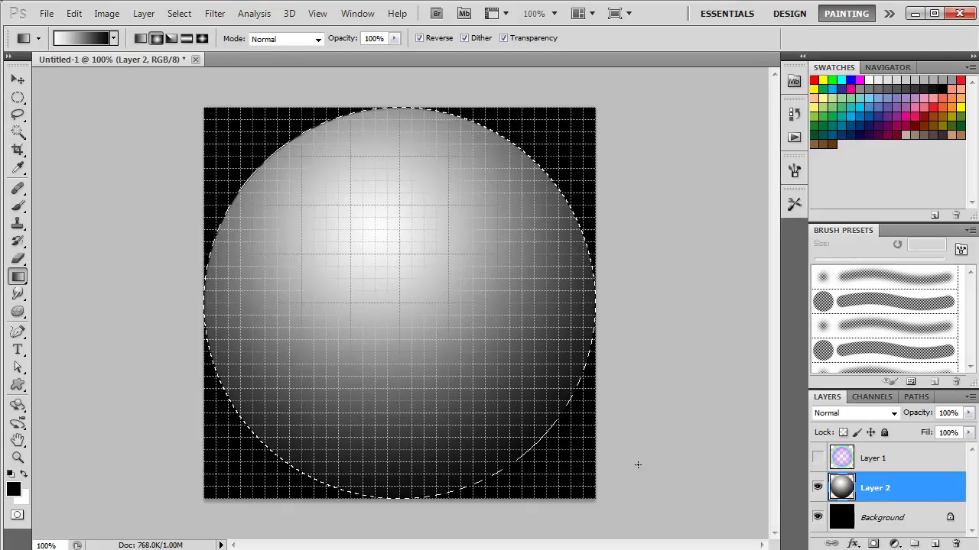
{"action": "key", "text": "ctrl+z"}
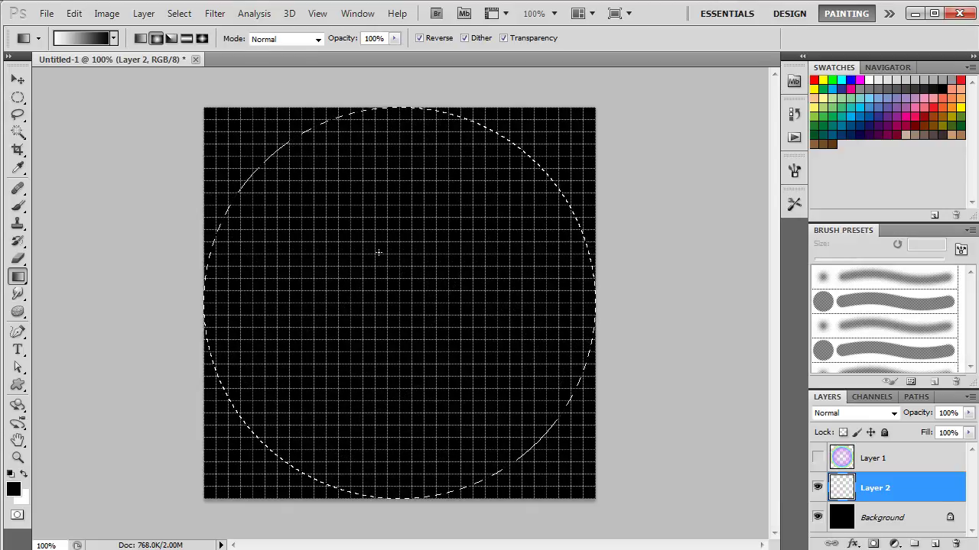
Step: Draw the white-to-black radial gradient on Layer 2 from slightly above-left of the circle's centre to just past its lower-right edge
{"action": "left_click_drag", "start_coordinate": [375, 253], "coordinate": [483, 413]}
{"action": "left_click_drag", "start_coordinate": [527, 478], "coordinate": [528, 474]}
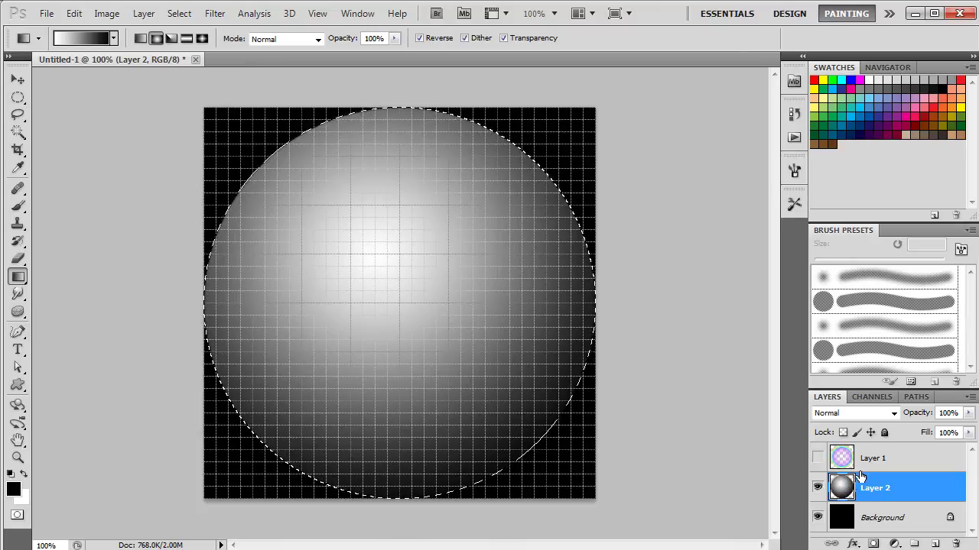
Step: Show the Navigator preview, hide the grid and selection outline, and make Layer 1 visible again
{"action": "left_click", "coordinate": [888, 67]}
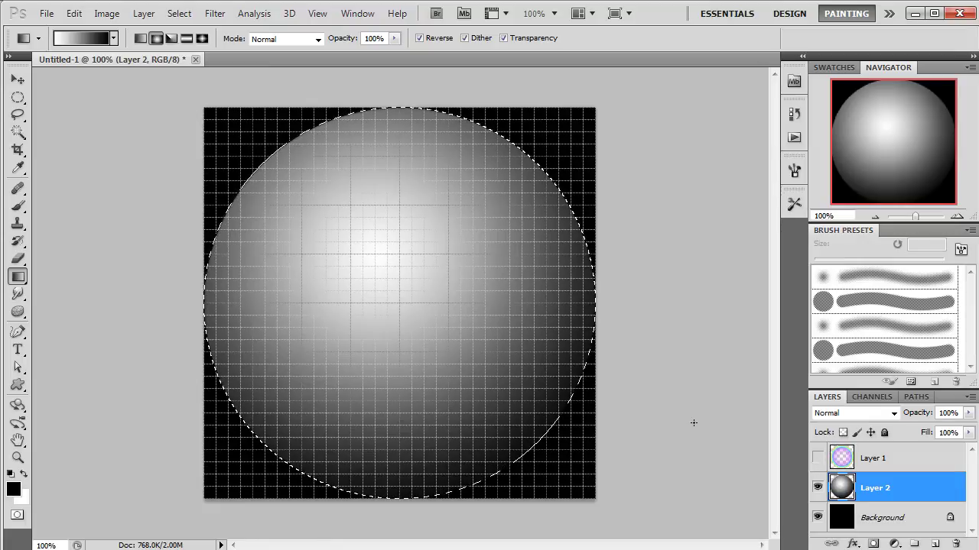
{"action": "key", "text": "ctrl+apostrophe"}
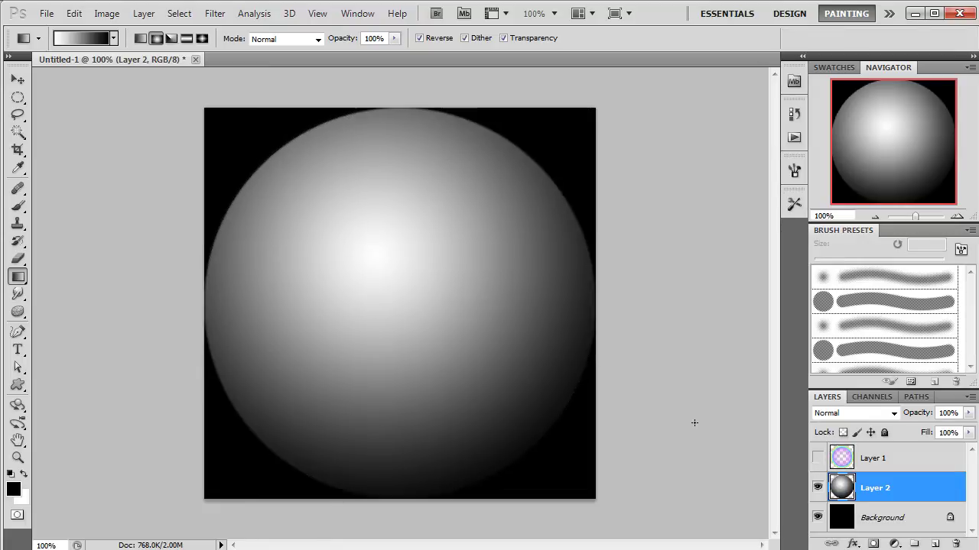
{"action": "left_click", "coordinate": [817, 457]}
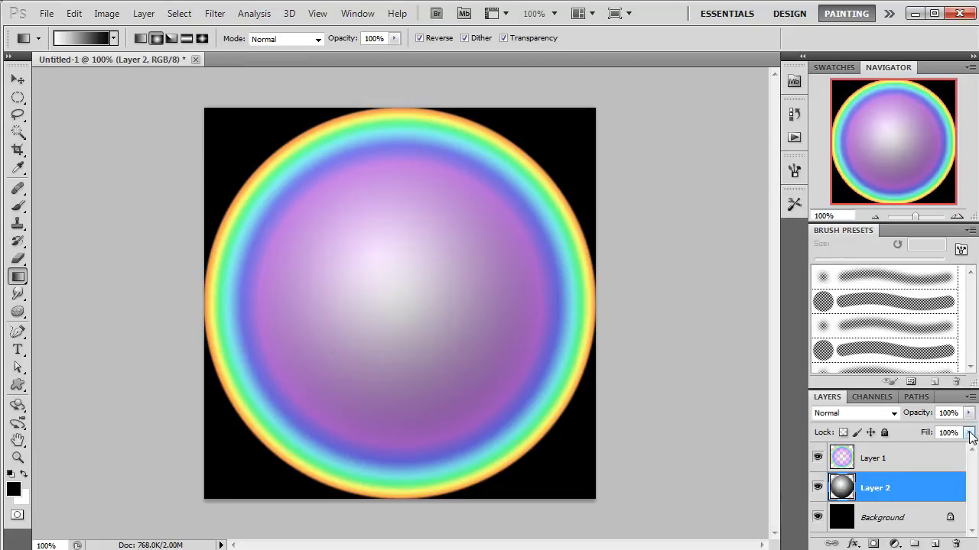
Step: Try reducing Layer 2's opacity to 35% and undo it
{"action": "left_click", "coordinate": [969, 413]}
{"action": "left_click_drag", "start_coordinate": [933, 434], "coordinate": [918, 434]}
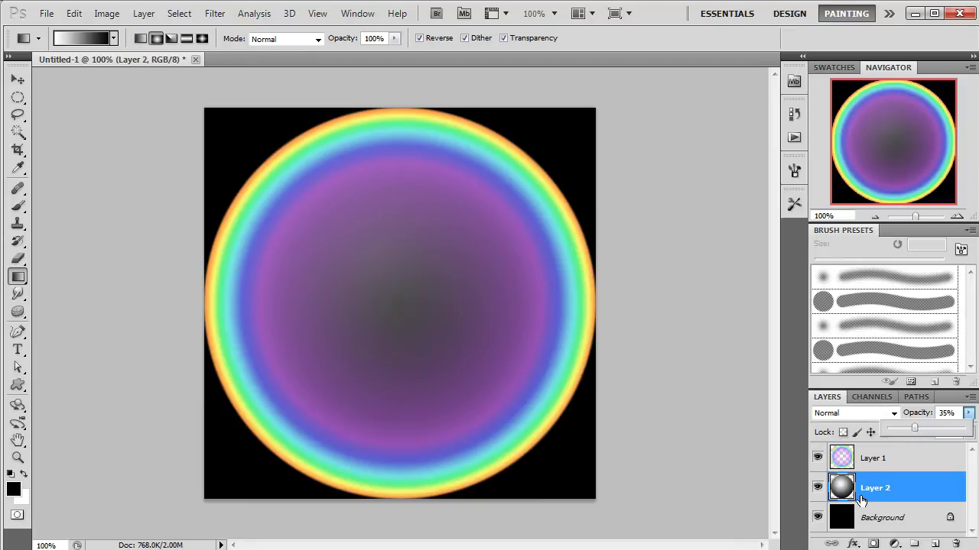
{"action": "key", "text": "ctrl+z"}
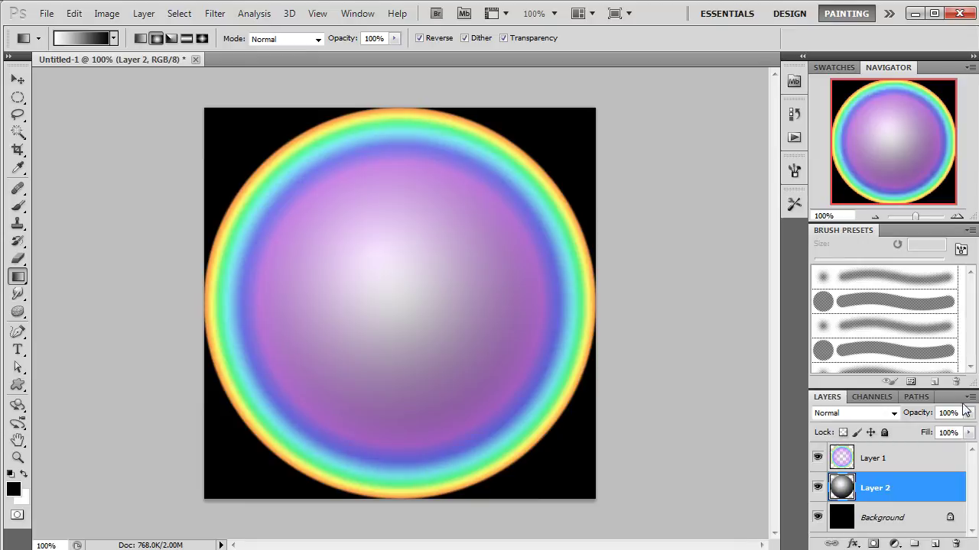
Step: Set Layer 1's opacity to 50%
{"action": "left_click", "coordinate": [941, 460]}
{"action": "left_click", "coordinate": [968, 414]}
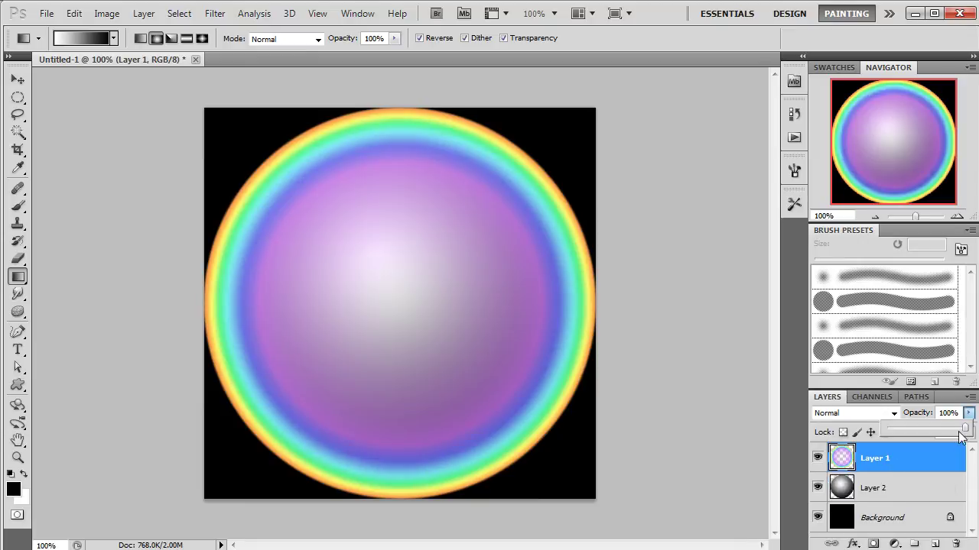
{"action": "left_click_drag", "start_coordinate": [965, 431], "coordinate": [926, 435]}
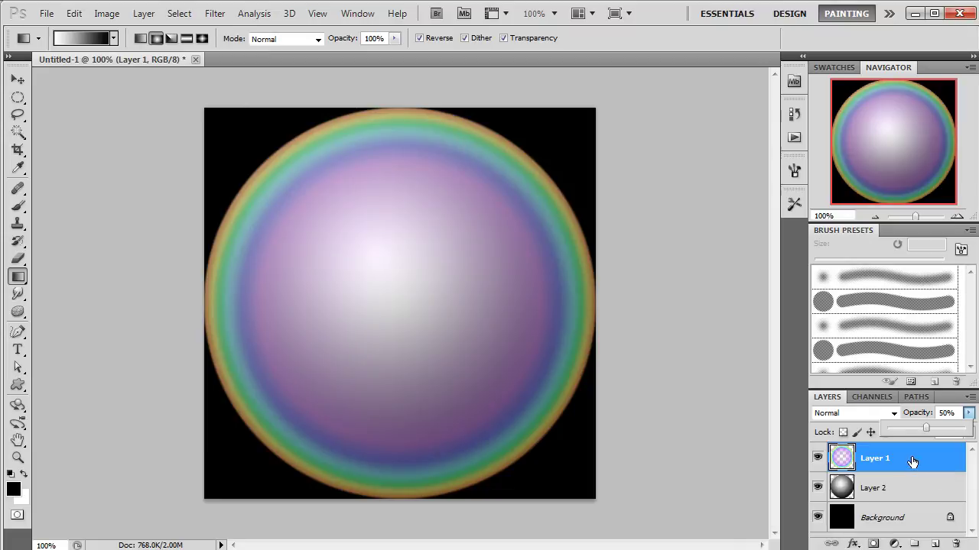
{"action": "left_click", "coordinate": [913, 463]}
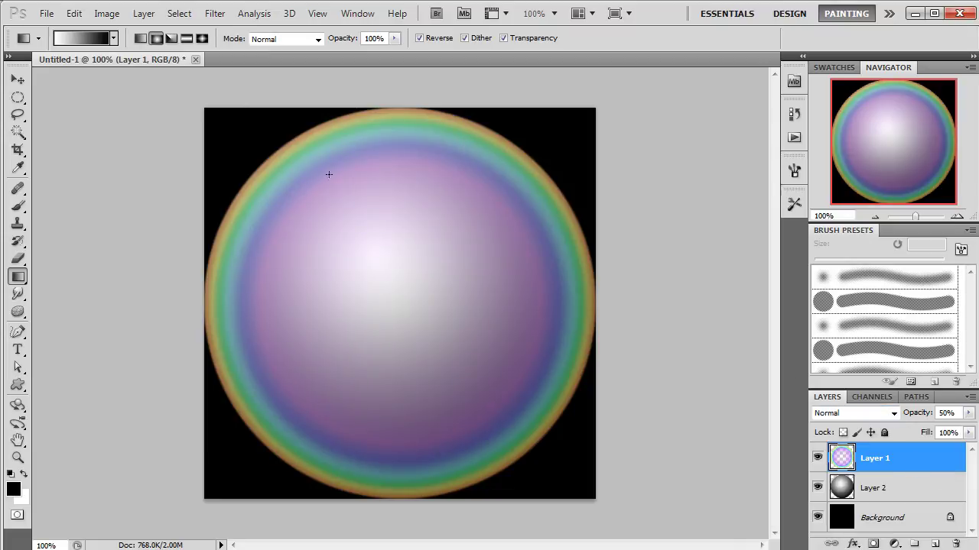
Step: Try out blend modes on Layer 1, from Exclusion and Subtract through Hard Mix, Screen and Multiply back to Normal
{"action": "left_click", "coordinate": [893, 412]}
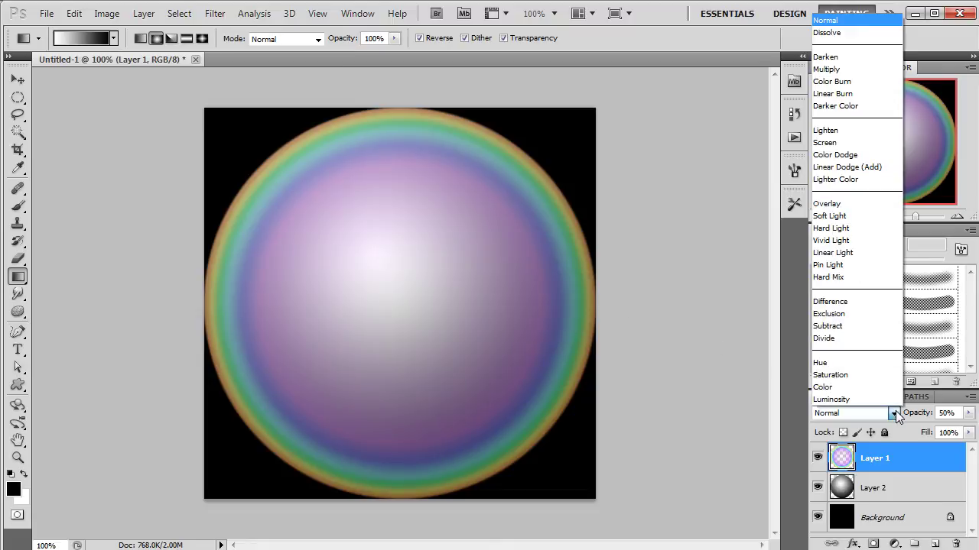
{"action": "left_click", "coordinate": [847, 315]}
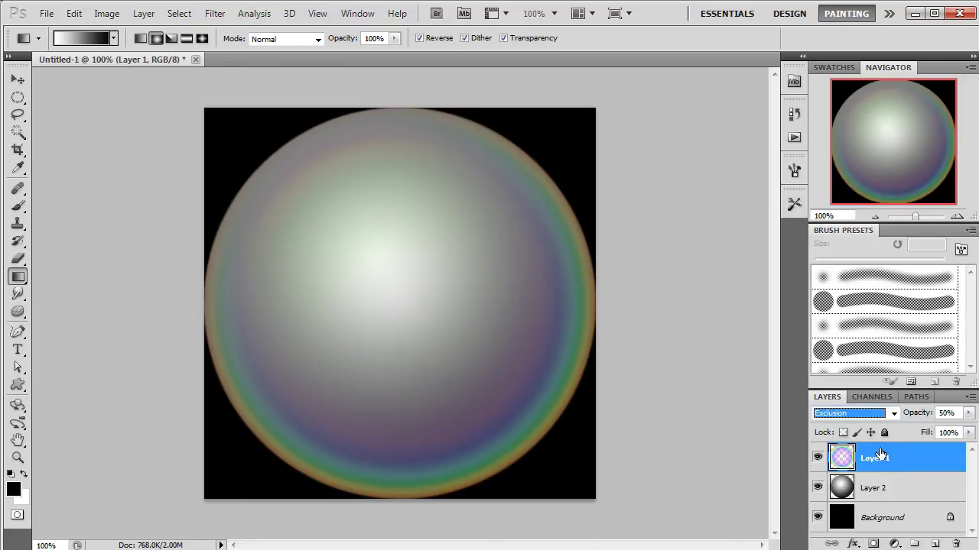
{"action": "scroll", "coordinate": [872, 414], "scroll_direction": "down", "scroll_amount": 2}
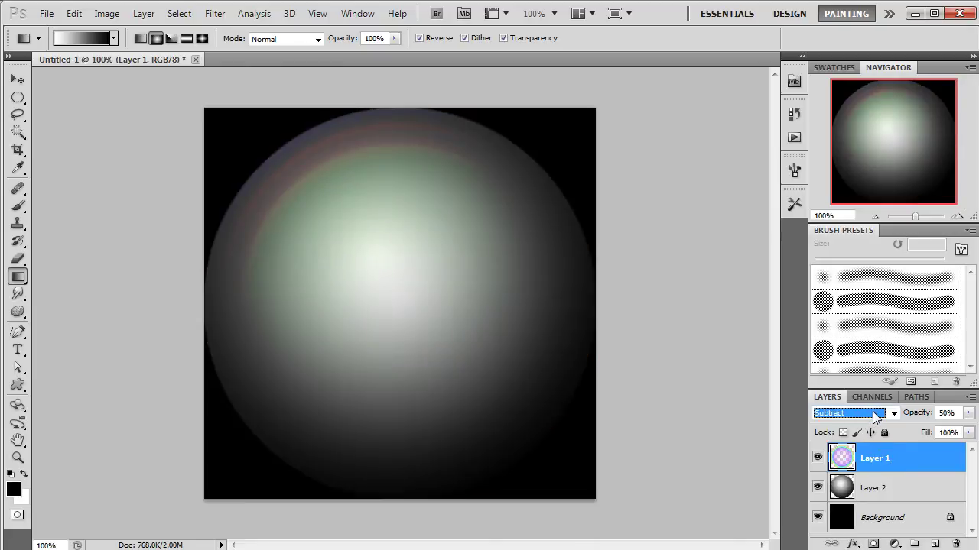
{"action": "scroll", "coordinate": [876, 416], "scroll_direction": "down", "scroll_amount": 1}
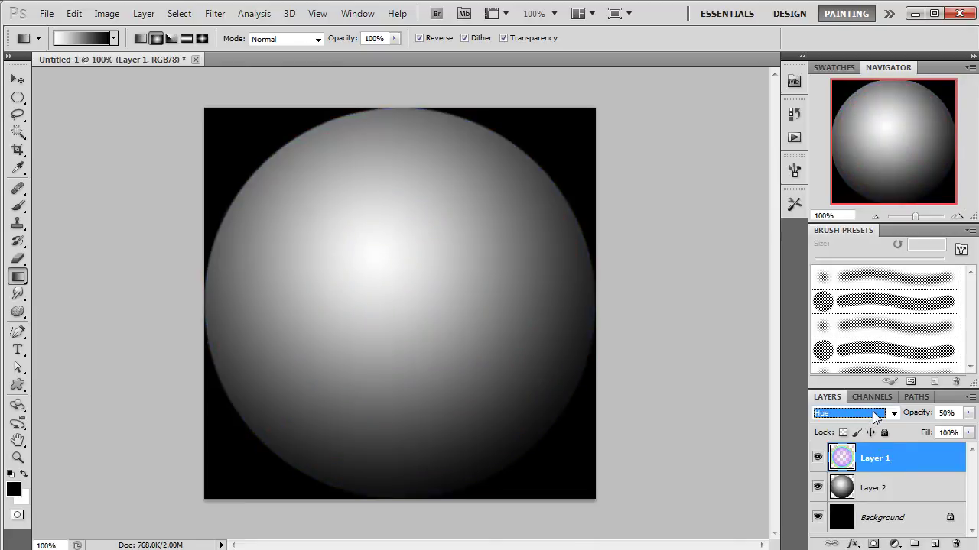
{"action": "scroll", "coordinate": [875, 416], "scroll_direction": "up", "scroll_amount": 5}
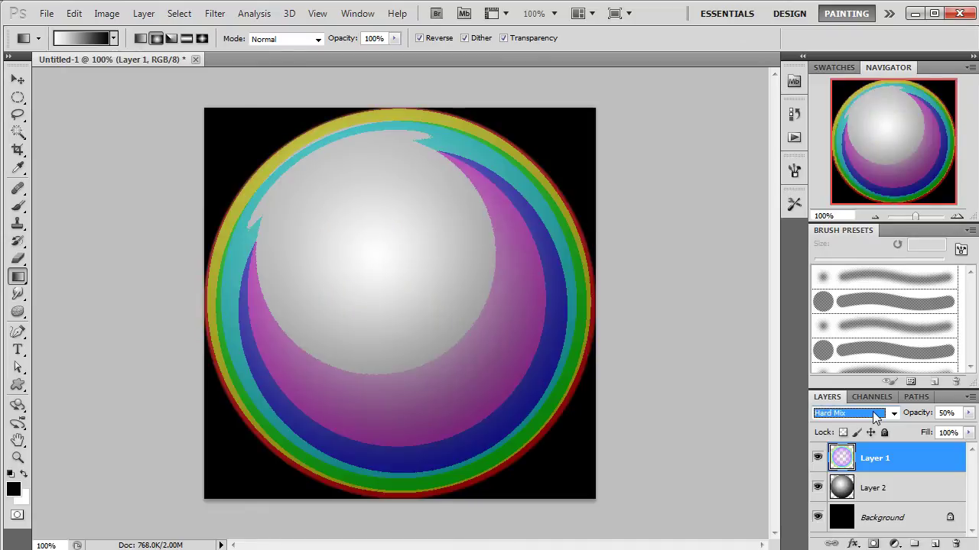
{"action": "scroll", "coordinate": [875, 416], "scroll_direction": "up", "scroll_amount": 1}
{"action": "scroll", "coordinate": [876, 416], "scroll_direction": "up", "scroll_amount": 3}
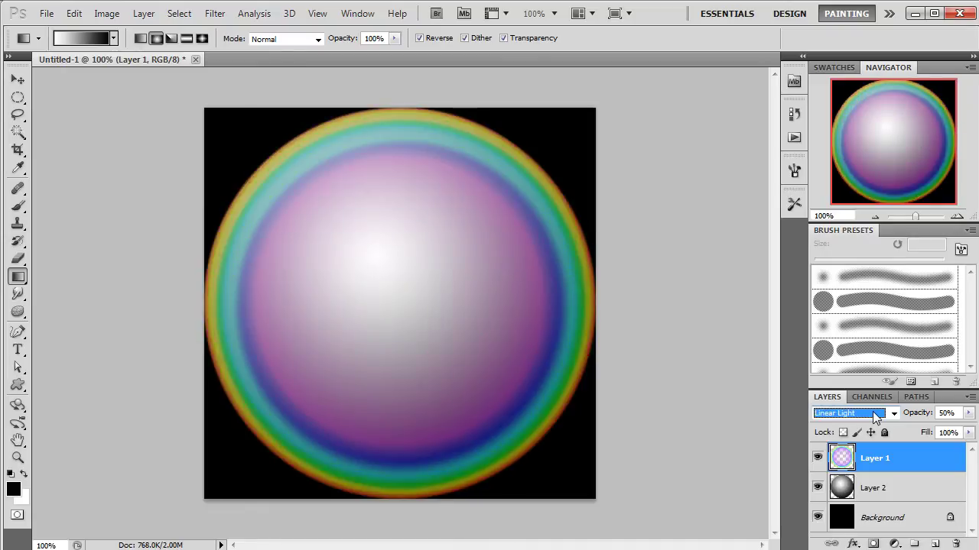
{"action": "scroll", "coordinate": [875, 416], "scroll_direction": "up", "scroll_amount": 1}
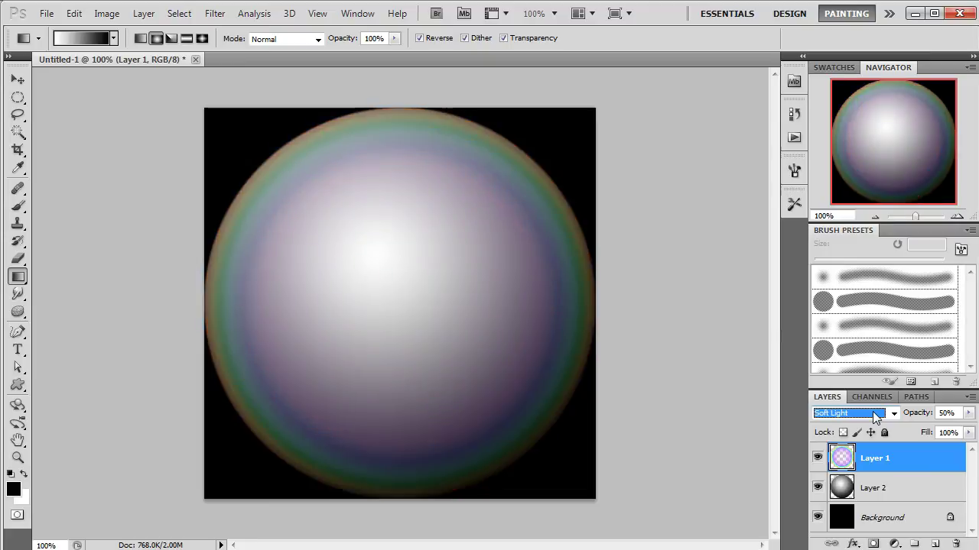
{"action": "scroll", "coordinate": [876, 416], "scroll_direction": "up", "scroll_amount": 1}
{"action": "scroll", "coordinate": [876, 416], "scroll_direction": "up", "scroll_amount": 1}
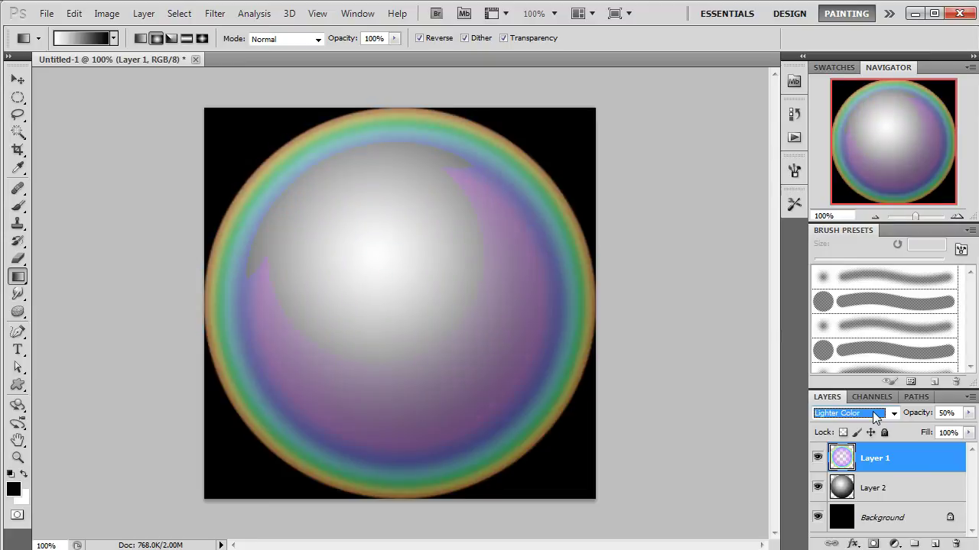
{"action": "scroll", "coordinate": [875, 416], "scroll_direction": "up", "scroll_amount": 1}
{"action": "scroll", "coordinate": [872, 411], "scroll_direction": "up", "scroll_amount": 1}
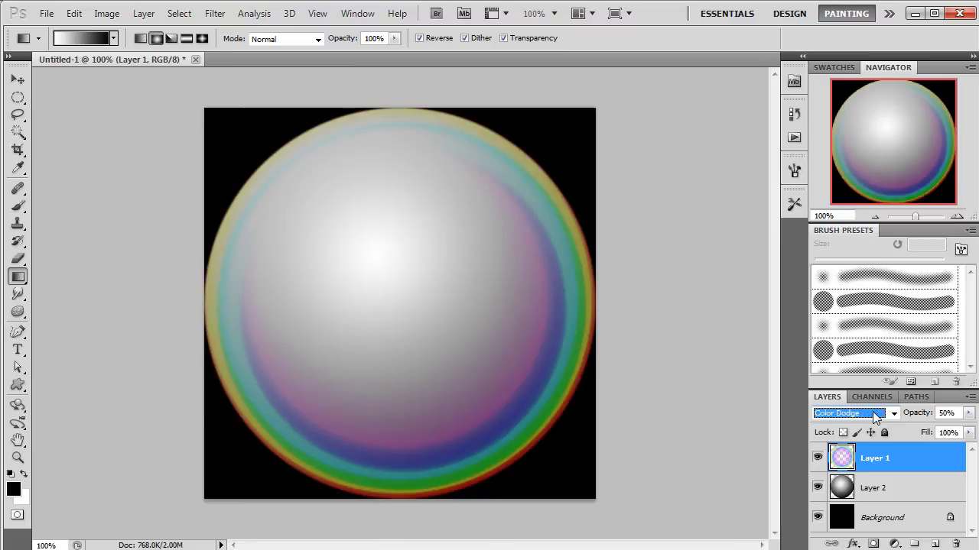
{"action": "scroll", "coordinate": [873, 411], "scroll_direction": "up", "scroll_amount": 1}
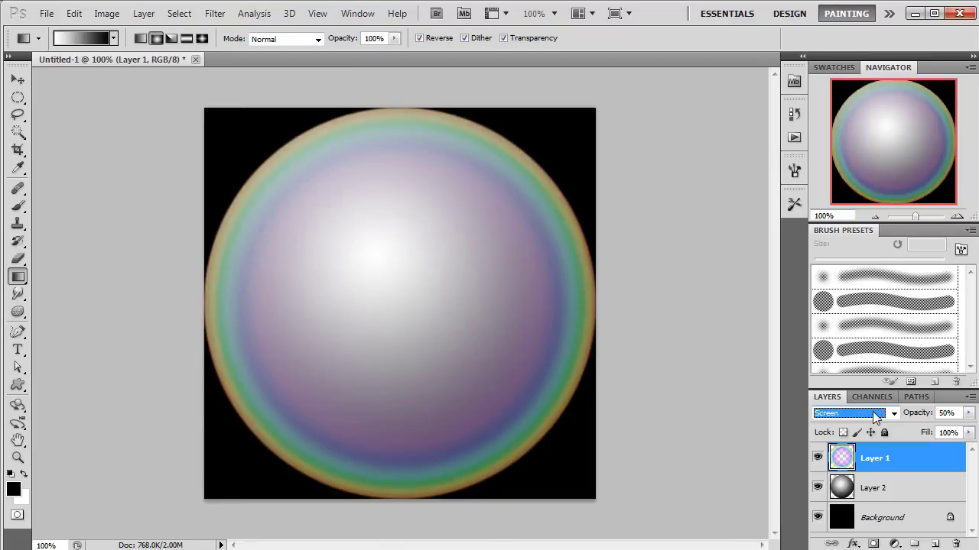
{"action": "scroll", "coordinate": [872, 411], "scroll_direction": "up", "scroll_amount": 1}
{"action": "scroll", "coordinate": [872, 411], "scroll_direction": "up", "scroll_amount": 1}
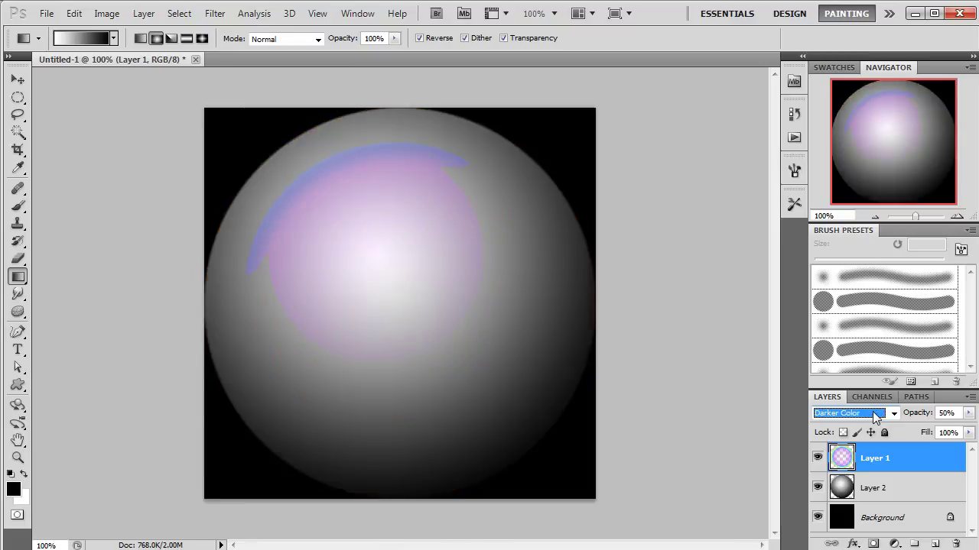
{"action": "scroll", "coordinate": [876, 417], "scroll_direction": "up", "scroll_amount": 2}
{"action": "scroll", "coordinate": [876, 416], "scroll_direction": "up", "scroll_amount": 2}
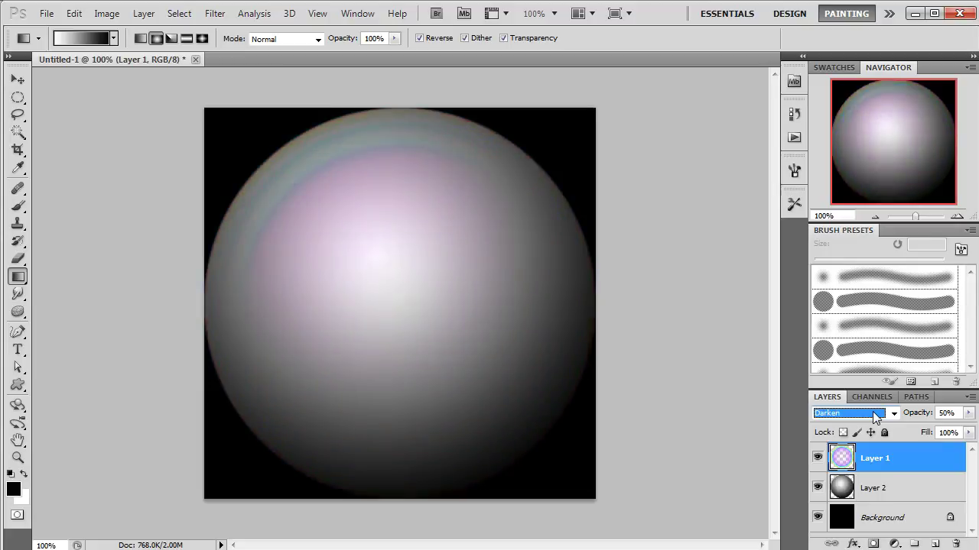
{"action": "scroll", "coordinate": [875, 415], "scroll_direction": "down", "scroll_amount": 1}
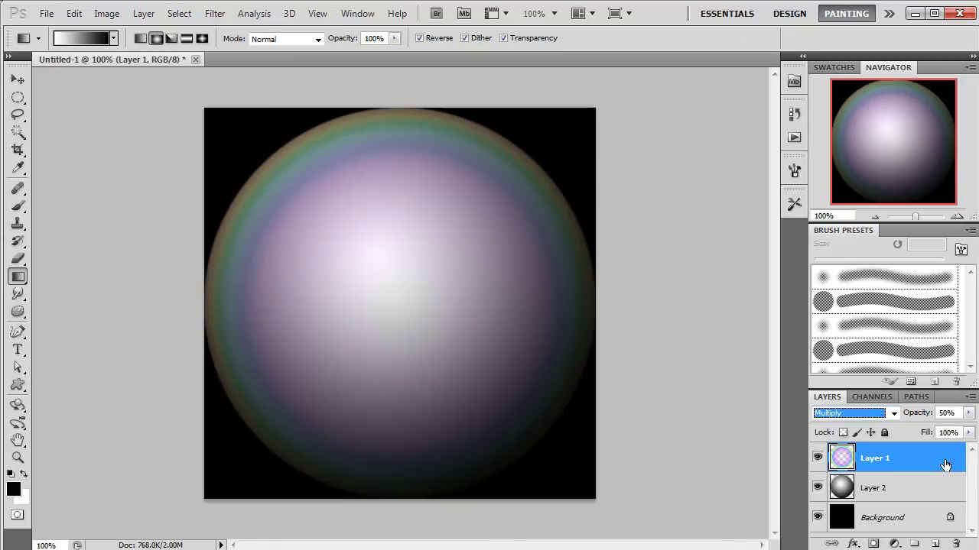
{"action": "scroll", "coordinate": [875, 419], "scroll_direction": "up", "scroll_amount": 1}
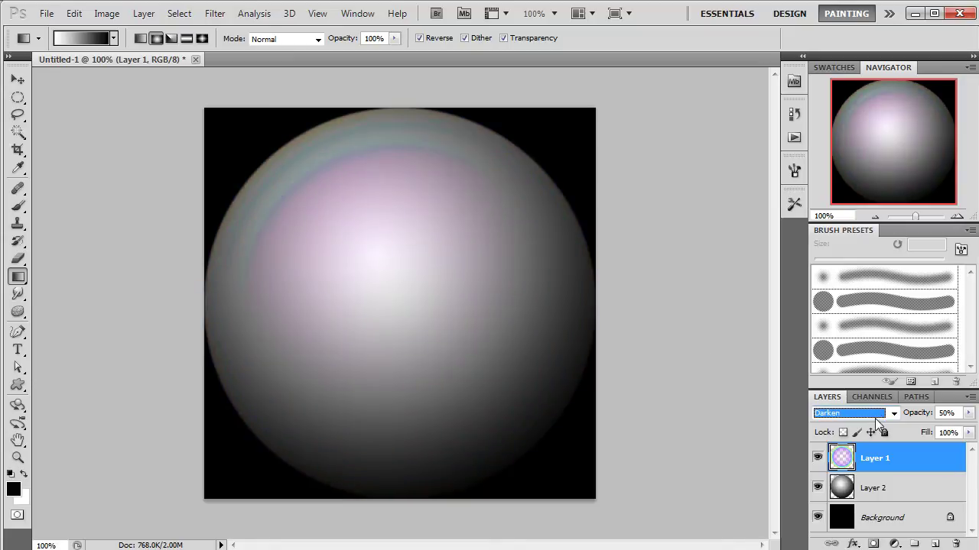
{"action": "scroll", "coordinate": [875, 418], "scroll_direction": "up", "scroll_amount": 1}
{"action": "scroll", "coordinate": [875, 418], "scroll_direction": "up", "scroll_amount": 1}
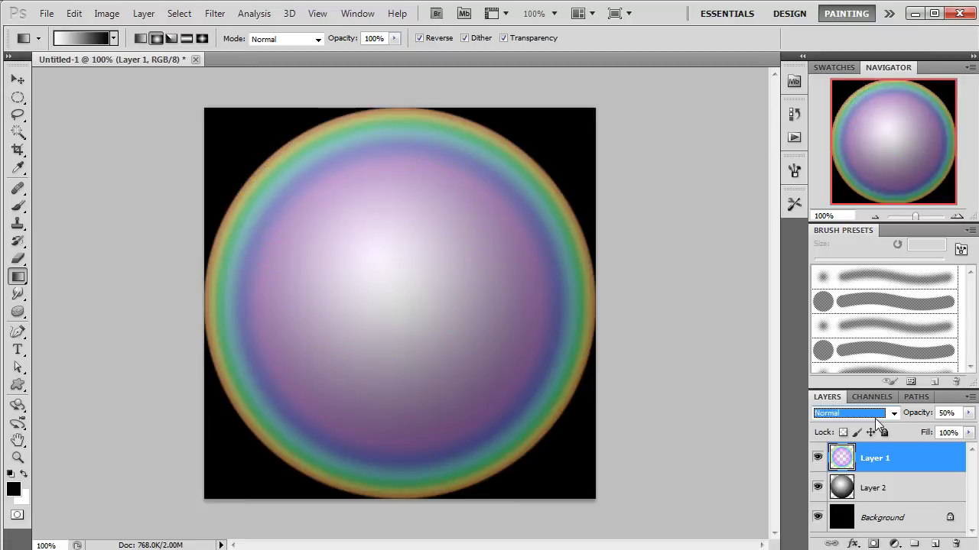
Step: Set Layer 1's blend mode to Exclusion
{"action": "left_click", "coordinate": [889, 413]}
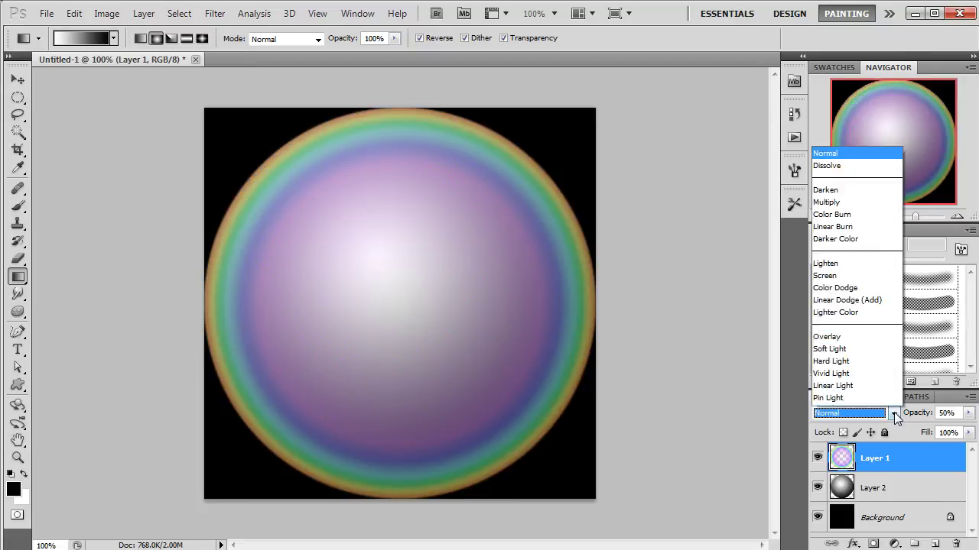
{"action": "left_click", "coordinate": [828, 314]}
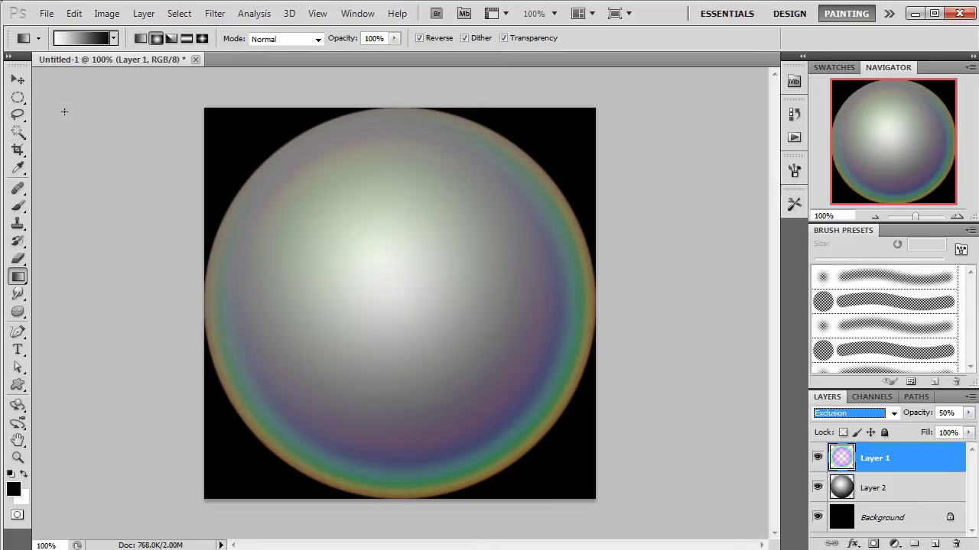
Step: Save the image as a JPEG named Refractive01.jpg in the ZTextures folder, at quality 12 (Maximum) with the Baseline ("Standard") format
{"action": "left_click", "coordinate": [47, 13]}
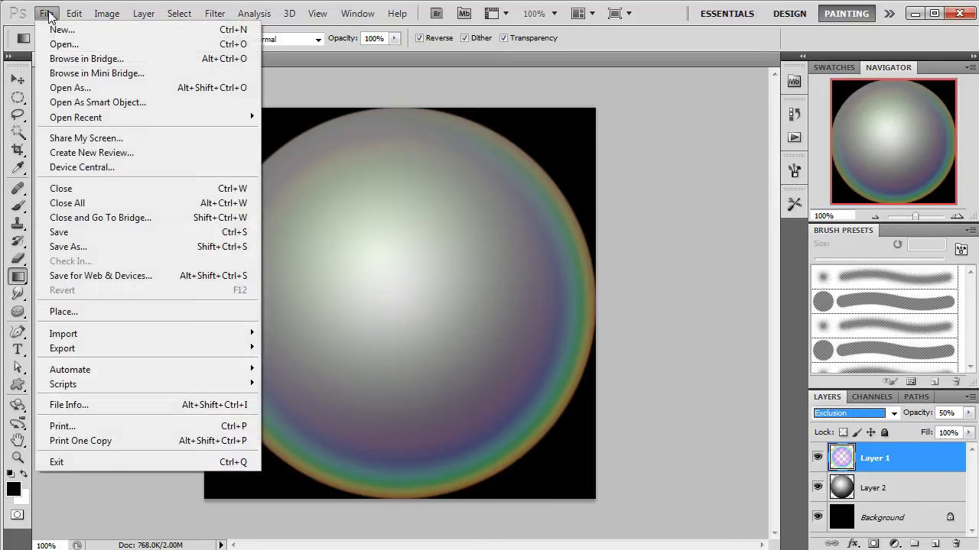
{"action": "left_click", "coordinate": [63, 250]}
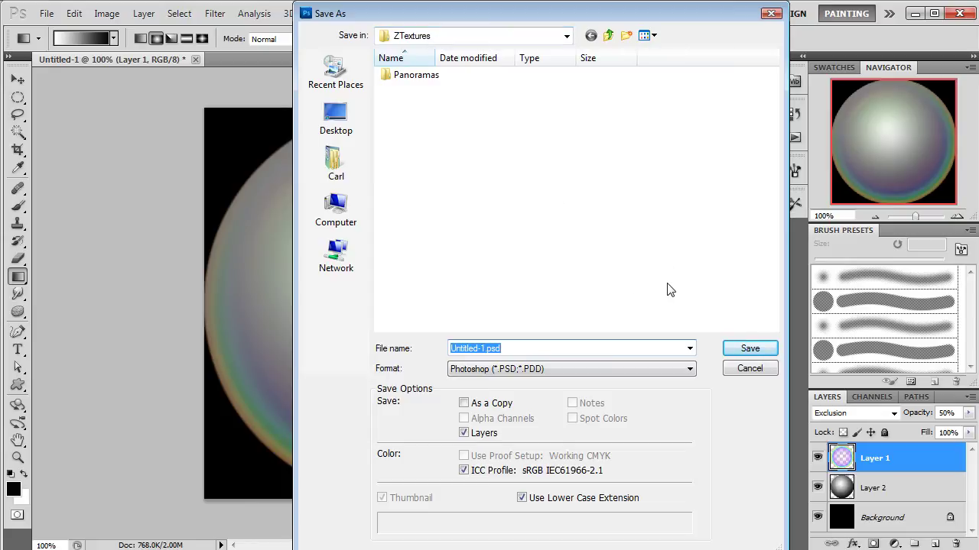
{"action": "left_click", "coordinate": [690, 374]}
{"action": "left_click", "coordinate": [518, 477]}
{"action": "double_click", "coordinate": [484, 349]}
{"action": "left_click_drag", "start_coordinate": [480, 348], "coordinate": [350, 345]}
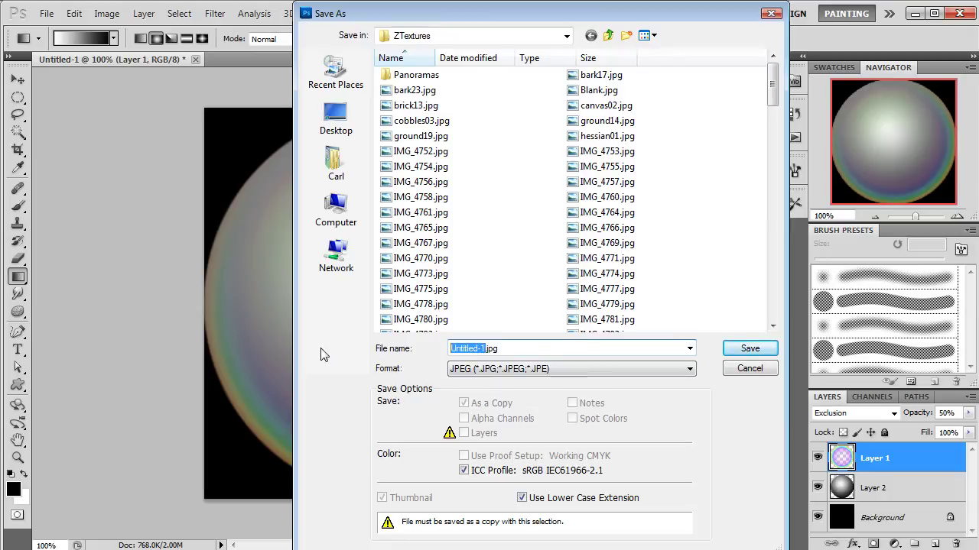
{"action": "type", "text": "Refractive01"}
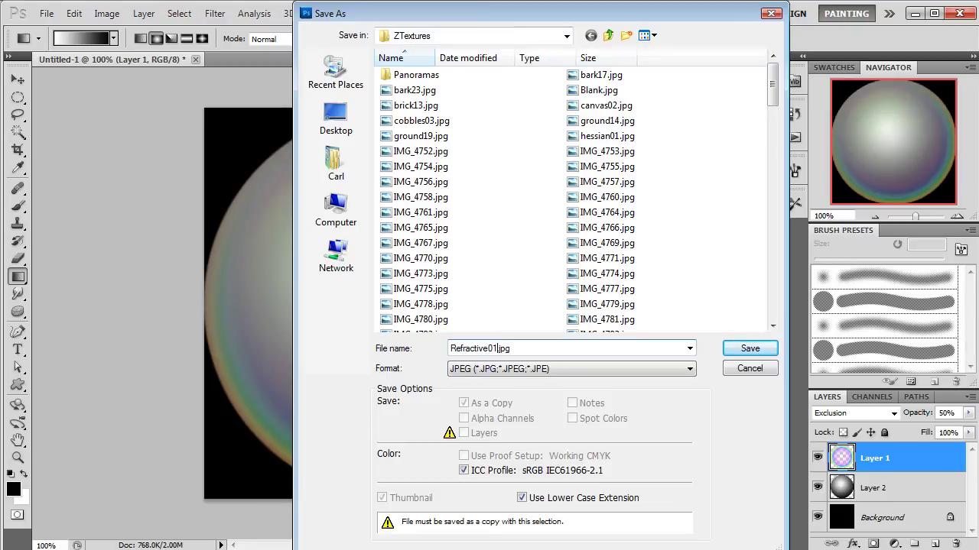
{"action": "left_click", "coordinate": [763, 350]}
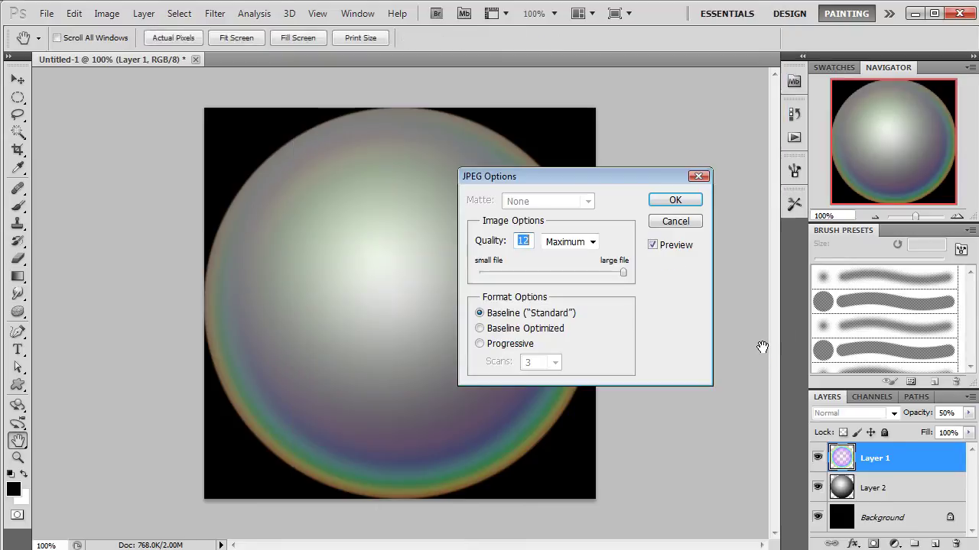
{"action": "left_click", "coordinate": [678, 201]}
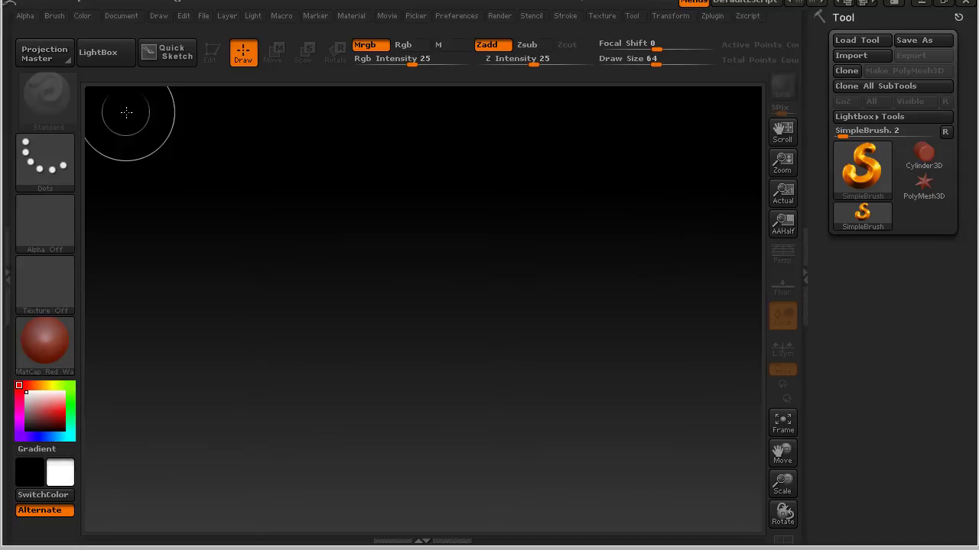
Step: Switch to ZBrush and load the DemoHead.ZTL tool from the LightBox library
{"action": "left_click", "coordinate": [115, 58]}
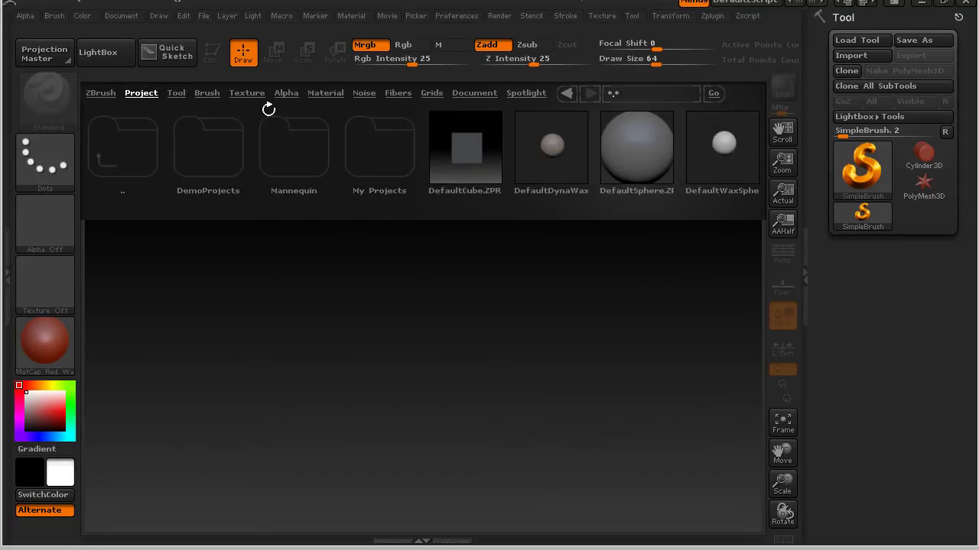
{"action": "left_click", "coordinate": [177, 93]}
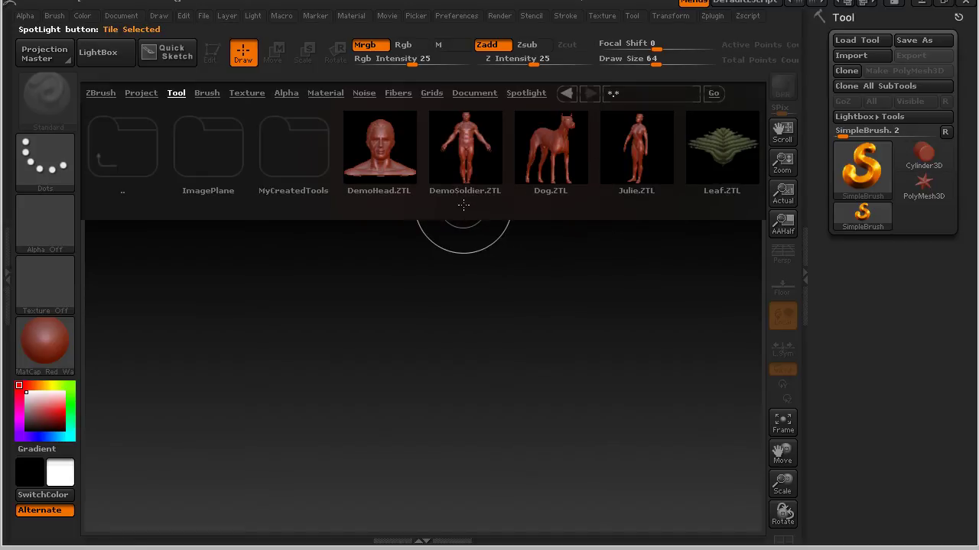
{"action": "left_click", "coordinate": [376, 151]}
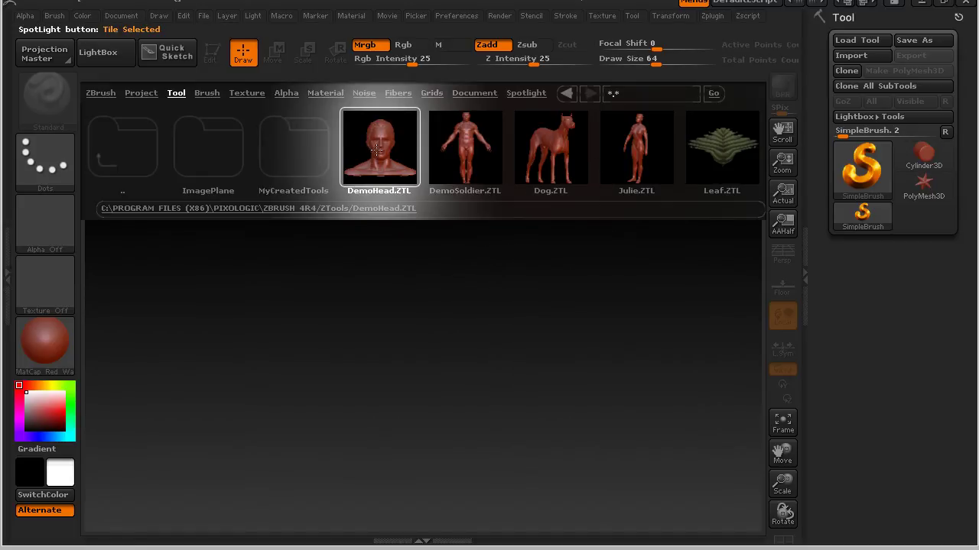
{"action": "double_click", "coordinate": [376, 150]}
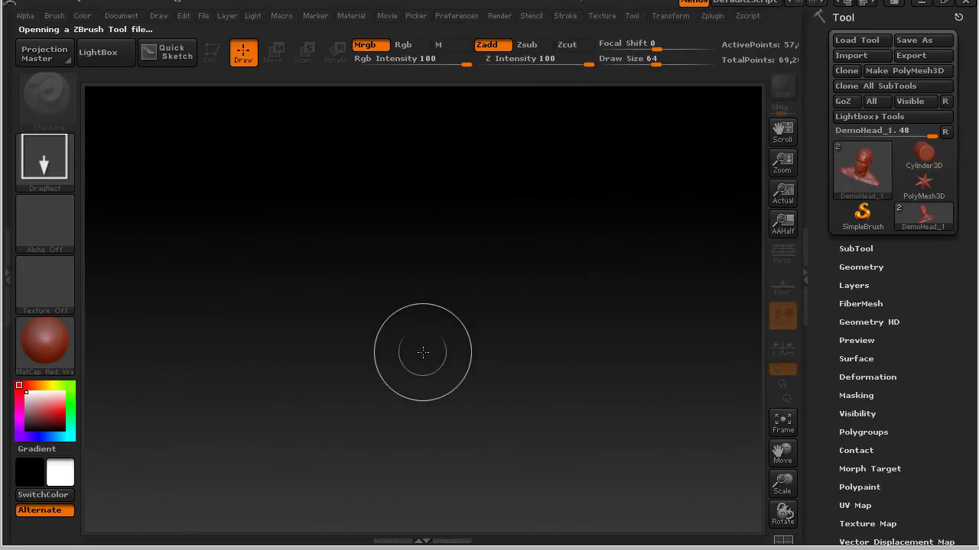
Step: Draw the demo head large on the canvas, enter Edit mode and align it to the front view
{"action": "mouse_move", "coordinate": [445, 330]}
{"action": "left_mouse_down"}
{"action": "mouse_move", "coordinate": [468, 437]}
{"action": "mouse_move", "coordinate": [453, 549]}
{"action": "left_mouse_up"}
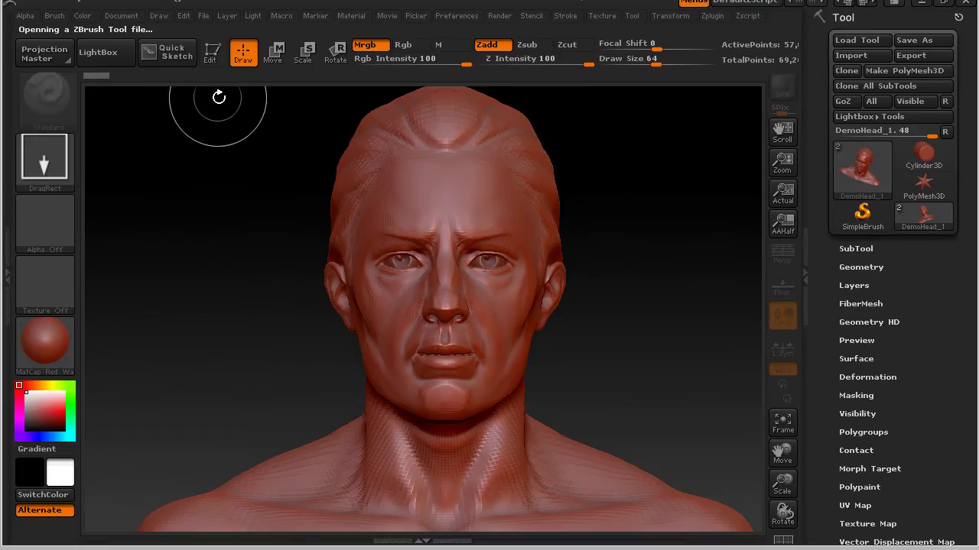
{"action": "left_click", "coordinate": [211, 52]}
{"action": "mouse_move", "coordinate": [657, 296]}
{"action": "left_mouse_down"}
{"action": "mouse_move", "coordinate": [620, 301]}
{"action": "mouse_move", "coordinate": [675, 293]}
{"action": "left_mouse_up"}
{"action": "key", "text": "shift"}
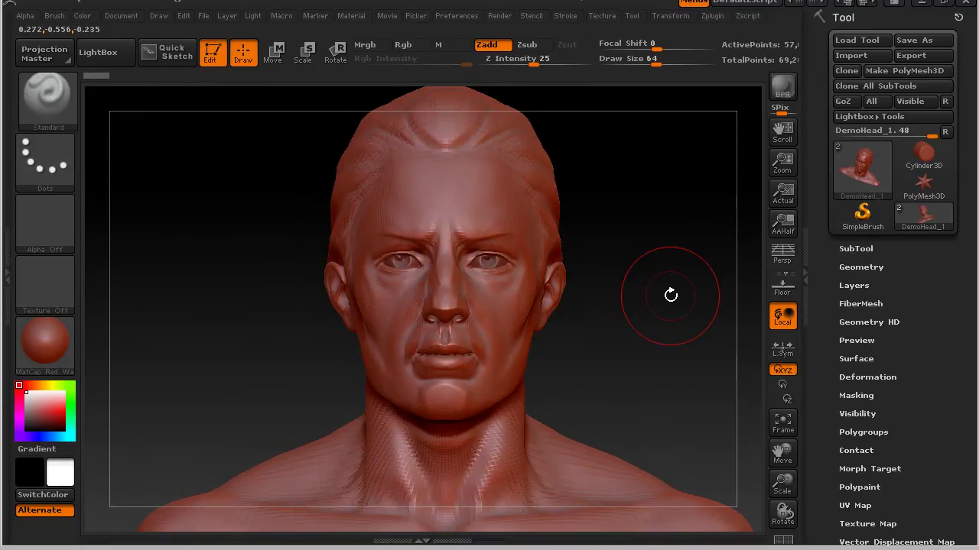
Step: Divide the head mesh to higher subdivision levels, and set its active subdivision level (SDiv) to 5
{"action": "key", "text": "ctrl+d"}
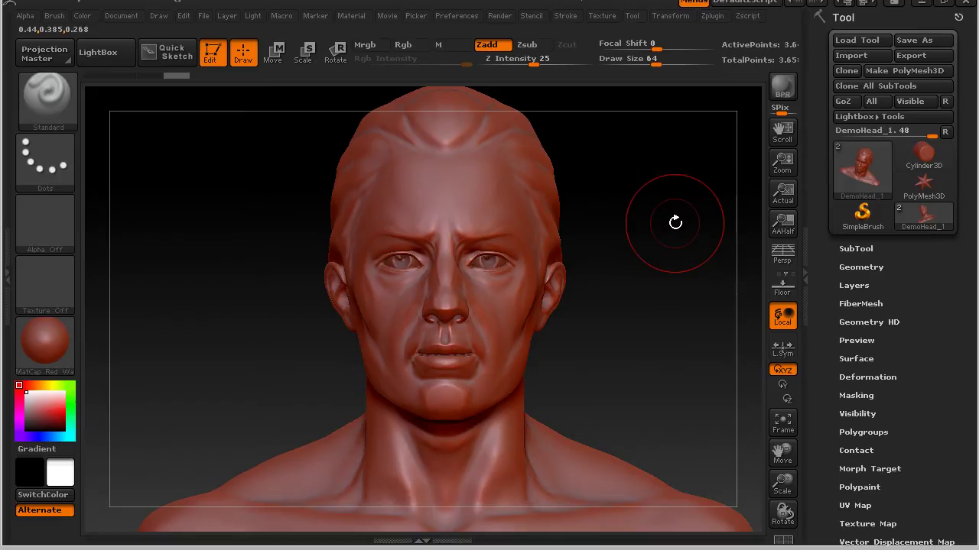
{"action": "left_click", "coordinate": [858, 250]}
{"action": "left_click_drag", "start_coordinate": [860, 252], "coordinate": [854, 40]}
{"action": "left_click", "coordinate": [854, 37]}
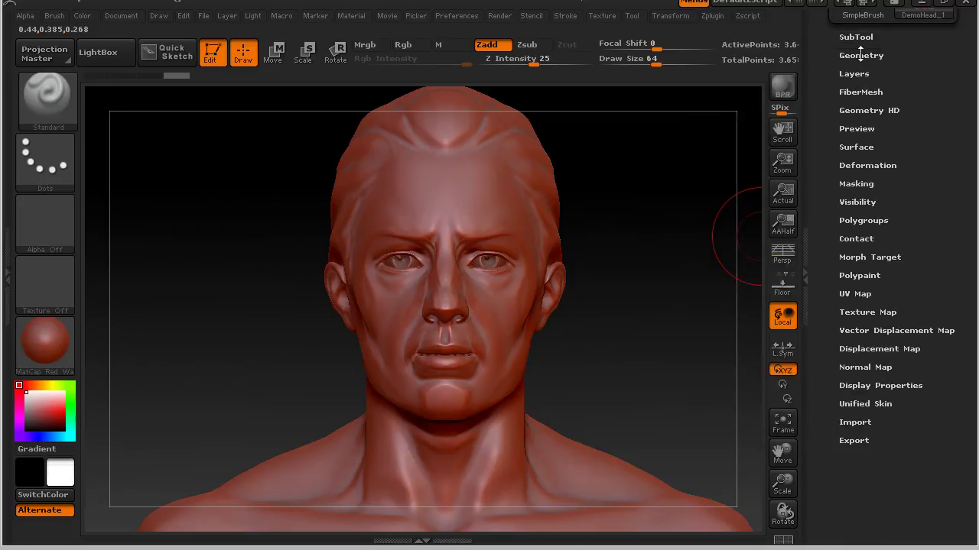
{"action": "left_click", "coordinate": [861, 55]}
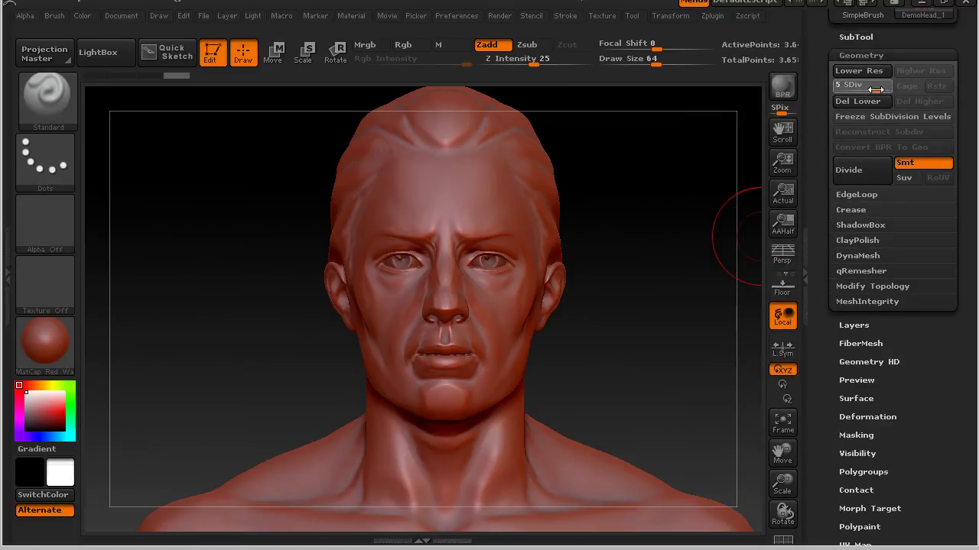
{"action": "left_click", "coordinate": [874, 91]}
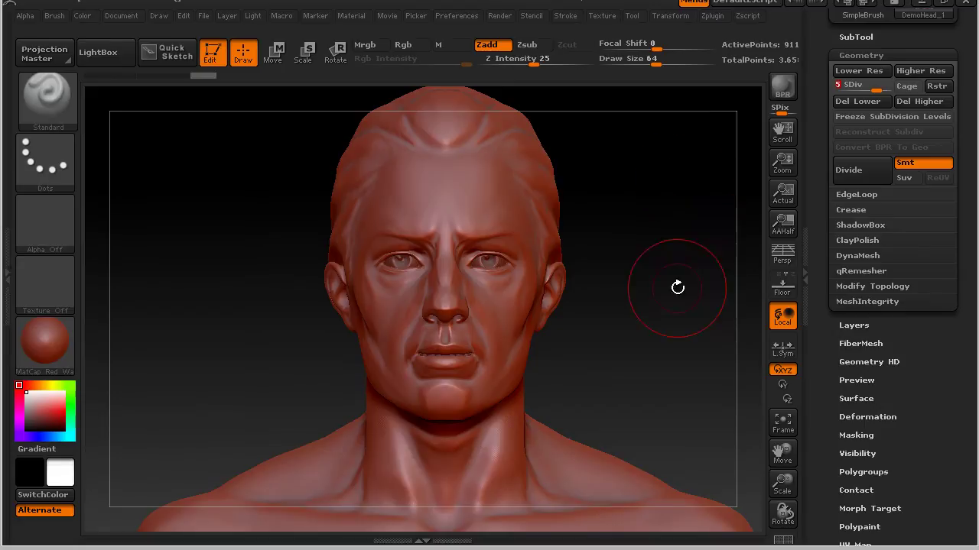
Step: Hide the tool tray to widen the canvas and rotate the head to a three-quarter view
{"action": "mouse_move", "coordinate": [644, 393]}
{"action": "left_mouse_down"}
{"action": "mouse_move", "coordinate": [643, 353]}
{"action": "mouse_move", "coordinate": [691, 299]}
{"action": "left_mouse_up"}
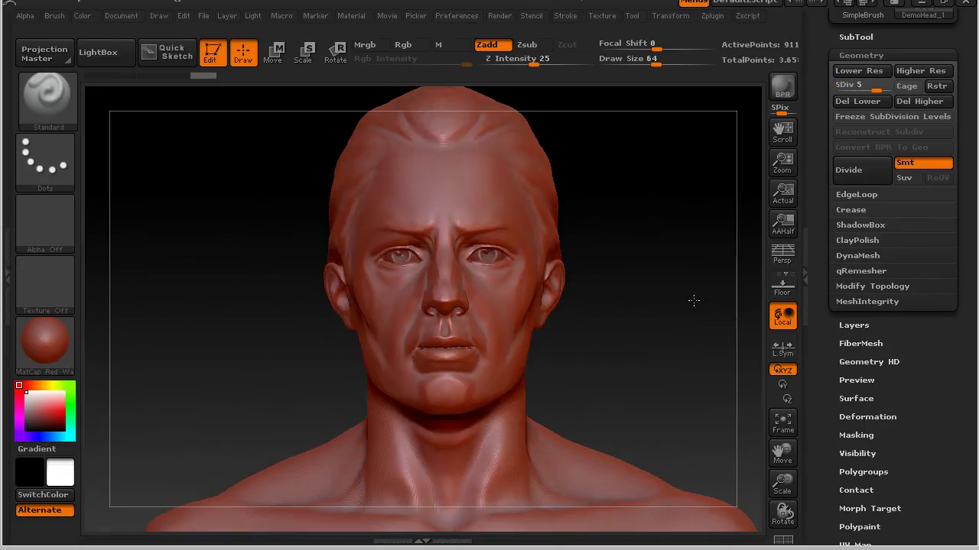
{"action": "left_click", "coordinate": [807, 274]}
{"action": "mouse_move", "coordinate": [759, 251]}
{"action": "left_mouse_down"}
{"action": "mouse_move", "coordinate": [747, 255]}
{"action": "mouse_move", "coordinate": [754, 265]}
{"action": "left_mouse_up"}
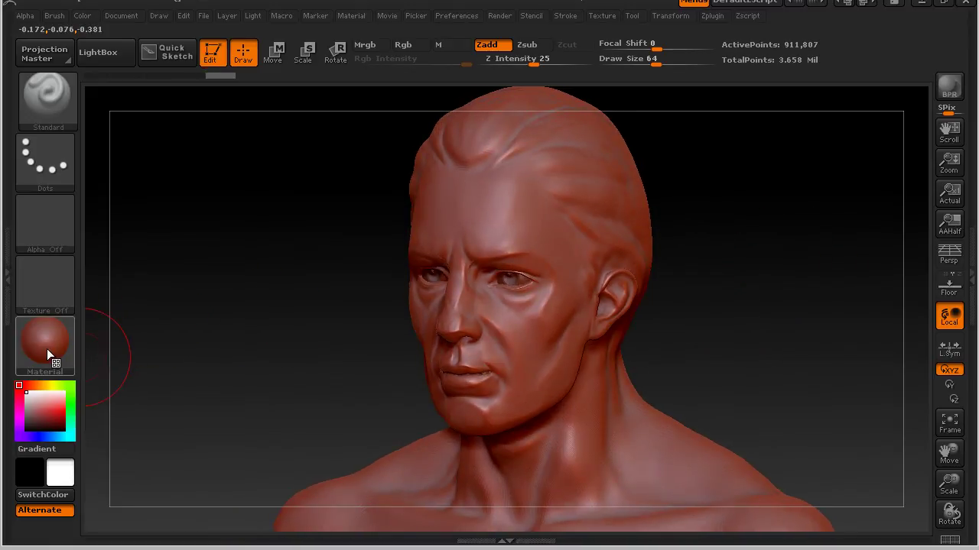
Step: Open the MatCap Red Wax material's Modifiers in the Material palette and inspect its assigned material texture
{"action": "mouse_move", "coordinate": [46, 349]}
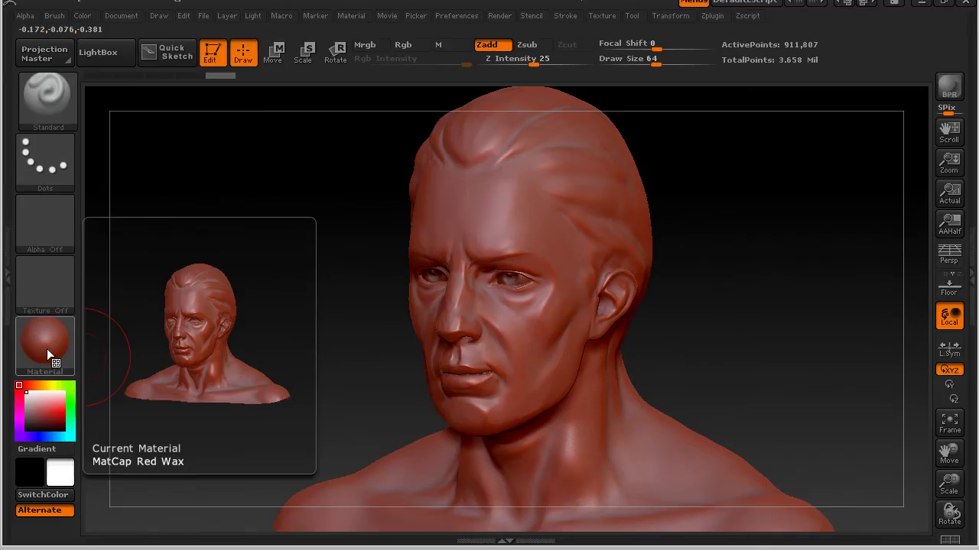
{"action": "left_click", "coordinate": [6, 274]}
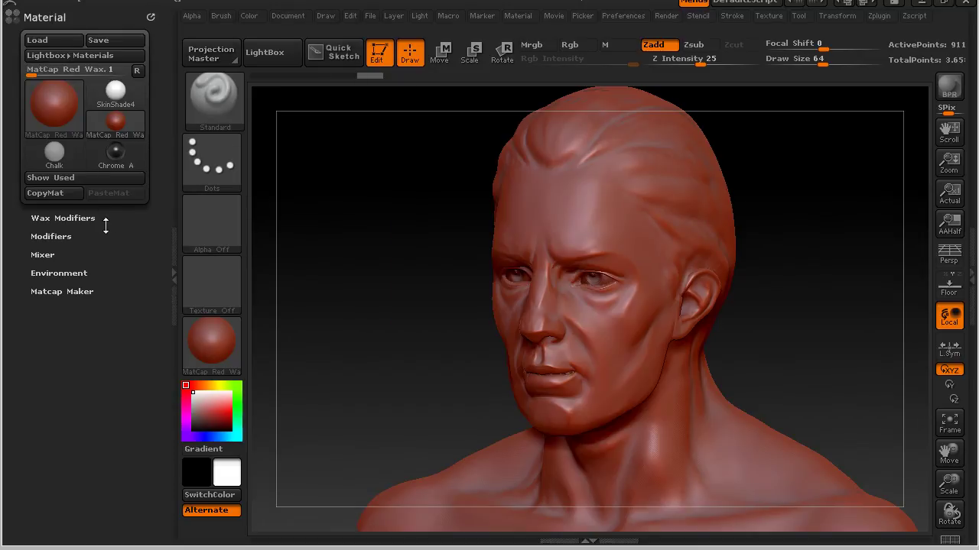
{"action": "left_click", "coordinate": [52, 236]}
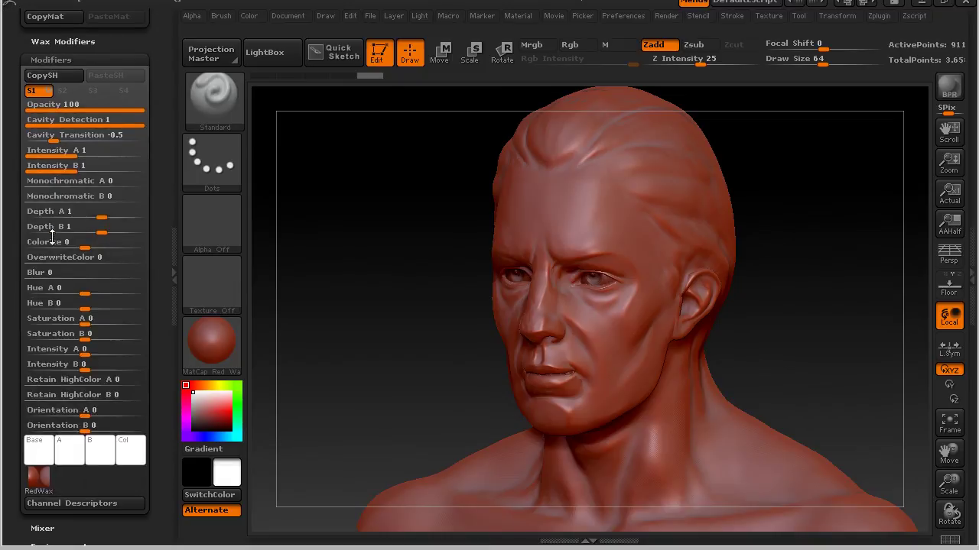
{"action": "mouse_move", "coordinate": [43, 481]}
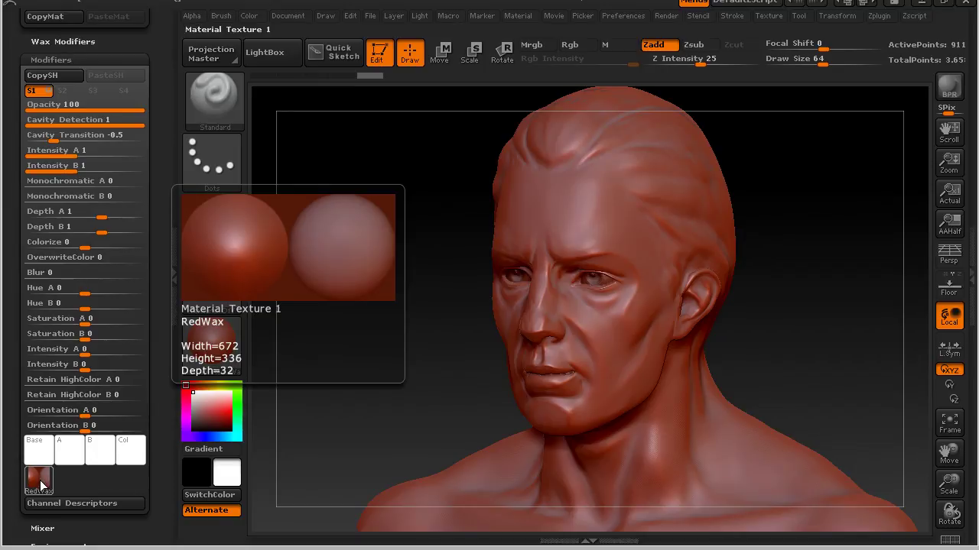
{"action": "left_click", "coordinate": [40, 481]}
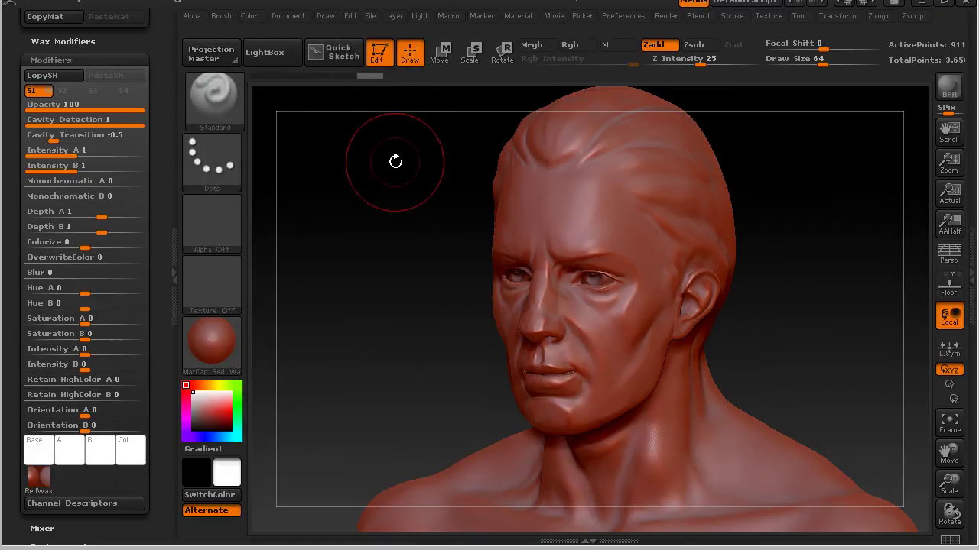
Step: Look through the LightBox texture library for Refractive01.jpg and filter the files with "ref*"
{"action": "left_click", "coordinate": [271, 56]}
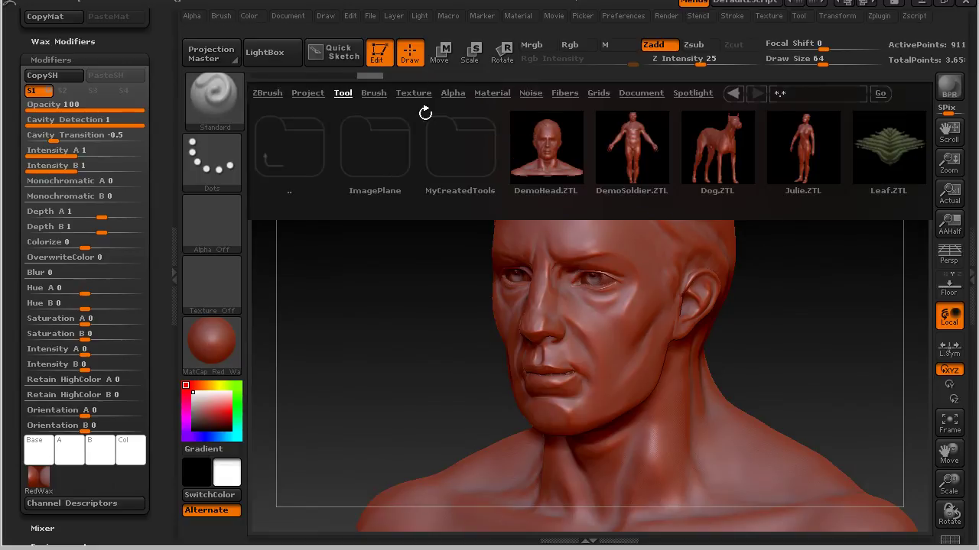
{"action": "left_click", "coordinate": [413, 95]}
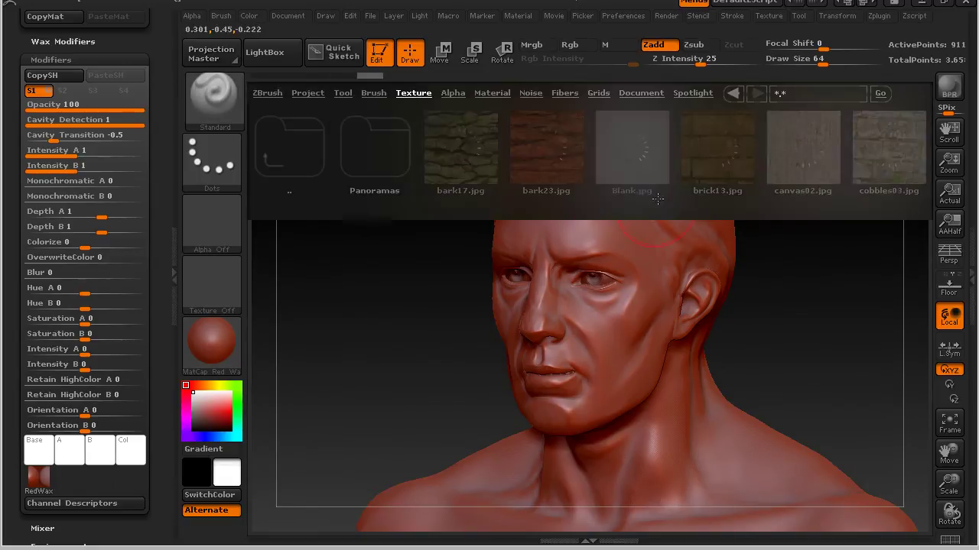
{"action": "left_click_drag", "start_coordinate": [675, 168], "coordinate": [459, 200]}
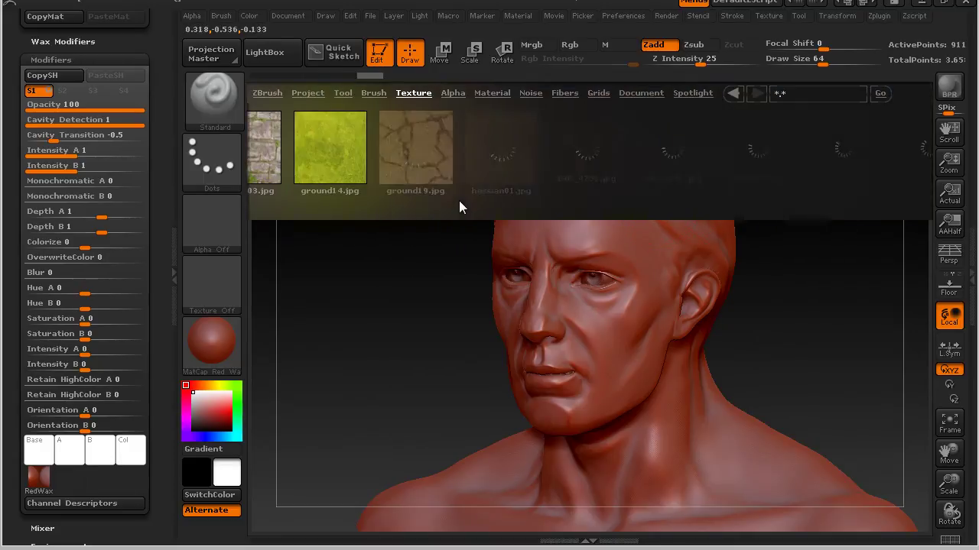
{"action": "left_click_drag", "start_coordinate": [333, 217], "coordinate": [107, 221]}
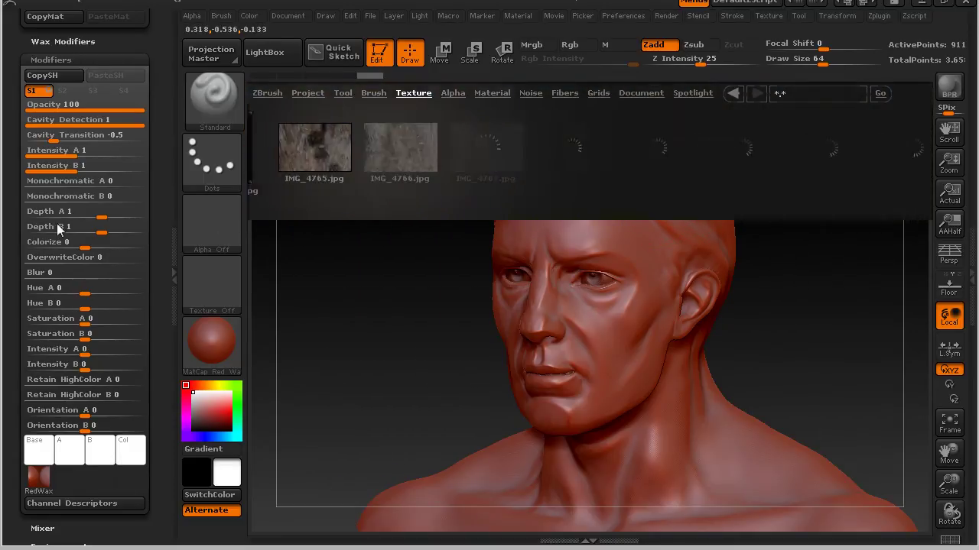
{"action": "left_click_drag", "start_coordinate": [758, 149], "coordinate": [273, 188]}
{"action": "left_click_drag", "start_coordinate": [776, 144], "coordinate": [208, 190]}
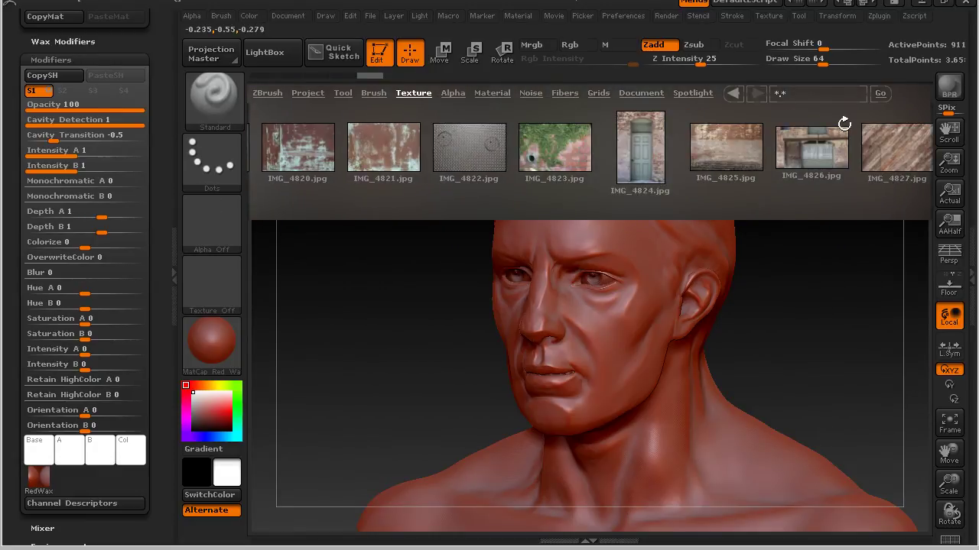
{"action": "left_click_drag", "start_coordinate": [859, 153], "coordinate": [411, 191]}
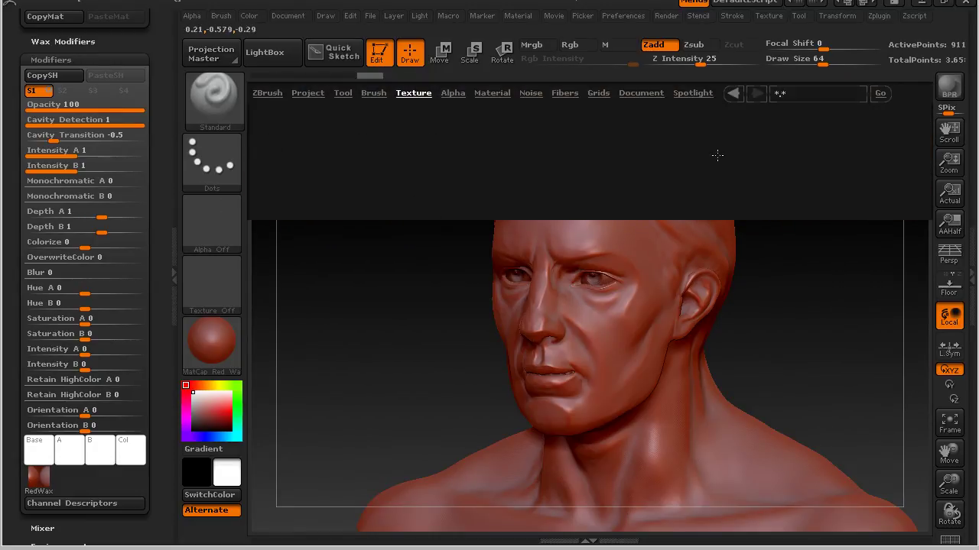
{"action": "left_click_drag", "start_coordinate": [810, 149], "coordinate": [480, 187]}
{"action": "left_click_drag", "start_coordinate": [843, 147], "coordinate": [739, 159]}
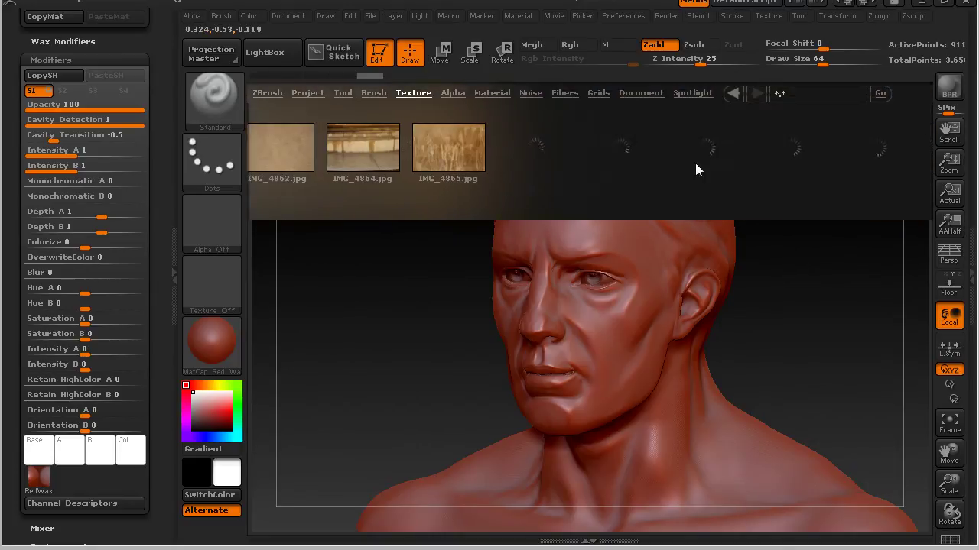
{"action": "left_click_drag", "start_coordinate": [824, 150], "coordinate": [484, 192]}
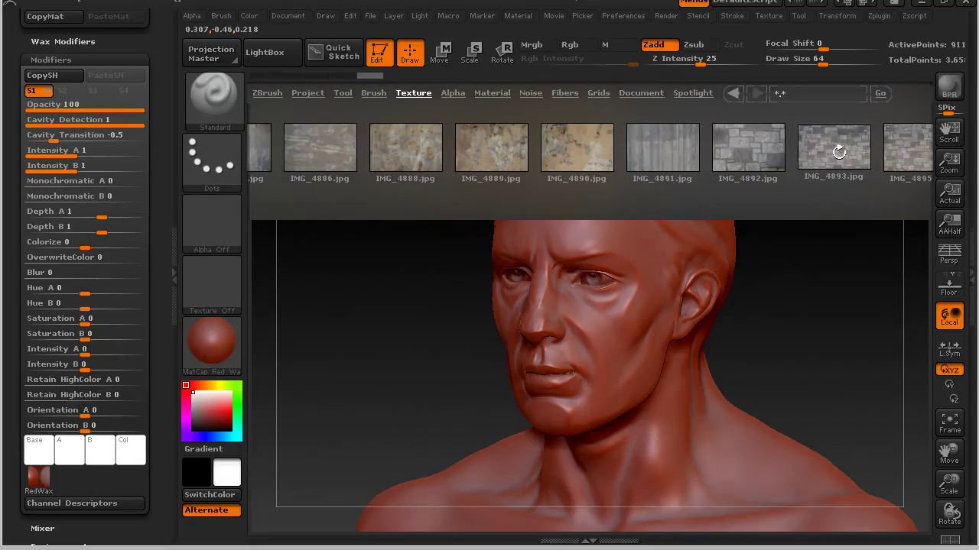
{"action": "left_click_drag", "start_coordinate": [876, 150], "coordinate": [640, 188]}
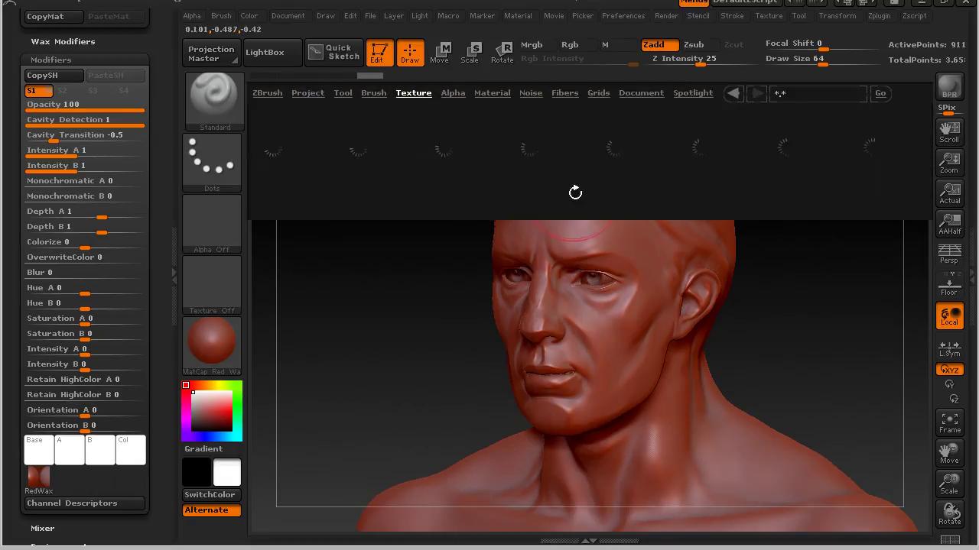
{"action": "left_click_drag", "start_coordinate": [915, 134], "coordinate": [211, 234]}
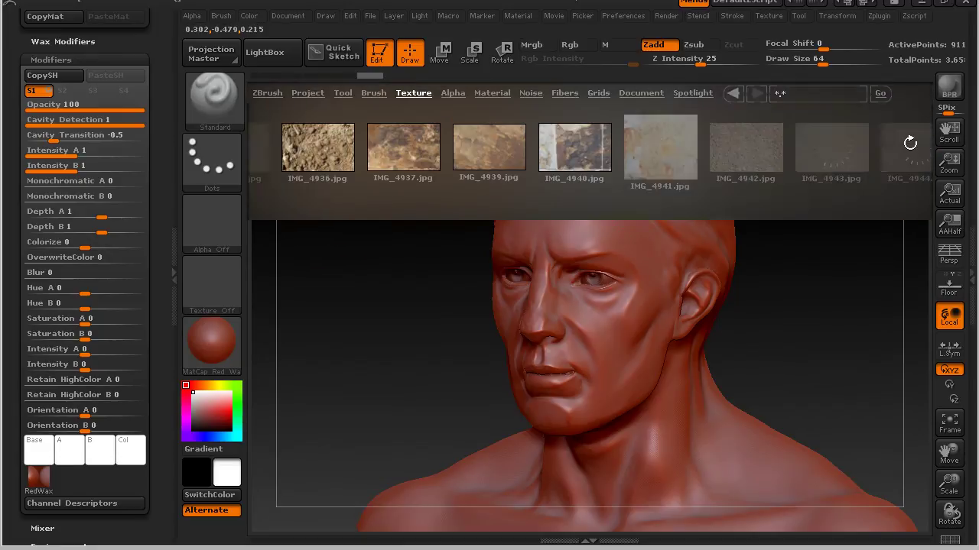
{"action": "left_click_drag", "start_coordinate": [915, 143], "coordinate": [225, 220]}
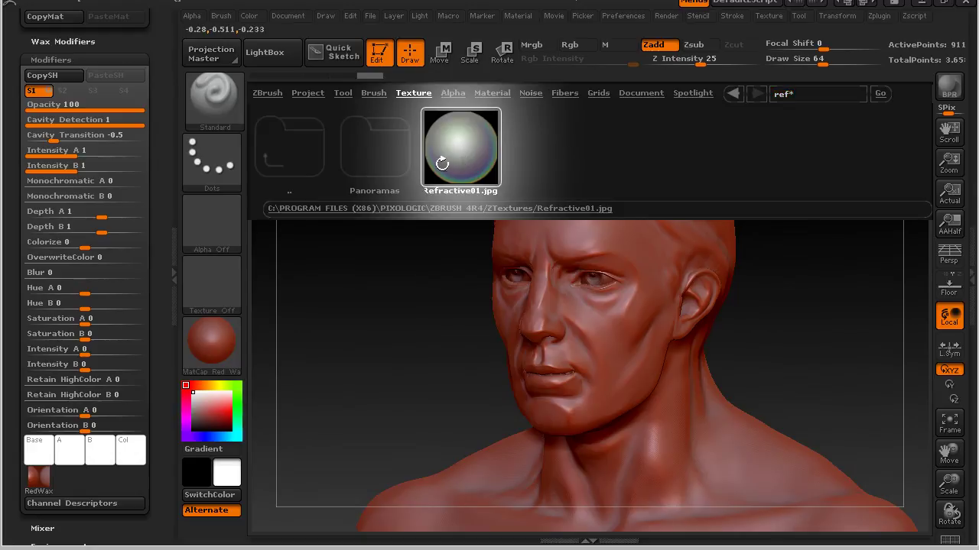
Step: Load Refractive01.jpg, assign it as the MatCap Red Wax material's texture, and close LightBox
{"action": "double_click", "coordinate": [458, 150]}
{"action": "mouse_move", "coordinate": [201, 288]}
{"action": "left_click", "coordinate": [37, 476]}
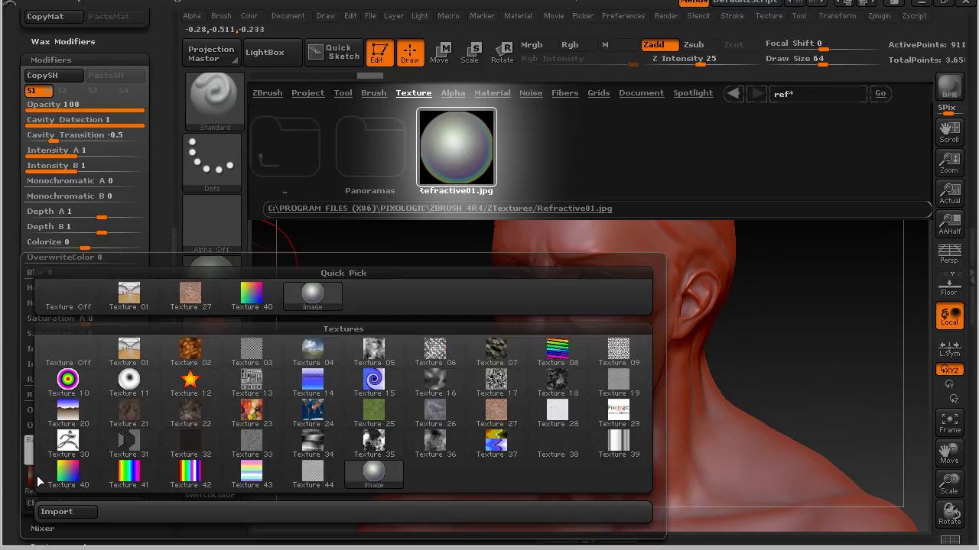
{"action": "left_click", "coordinate": [318, 301]}
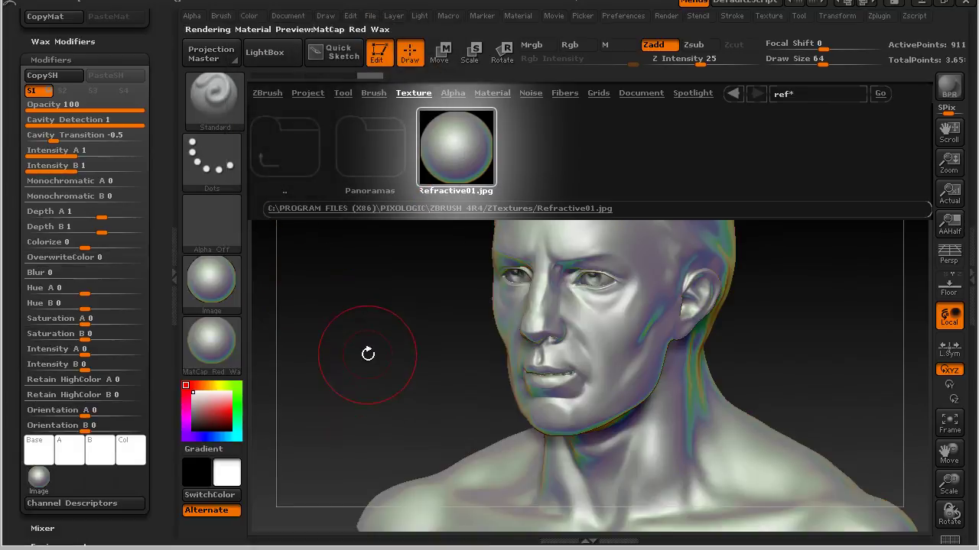
{"action": "left_click", "coordinate": [264, 54]}
Step: Rotate the head to the front view and examine how the iridescent material shades the surface
{"action": "left_click_drag", "start_coordinate": [393, 411], "coordinate": [777, 400]}
{"action": "mouse_move", "coordinate": [843, 306]}
{"action": "left_mouse_down"}
{"action": "mouse_move", "coordinate": [786, 310]}
{"action": "mouse_move", "coordinate": [800, 328]}
{"action": "mouse_move", "coordinate": [863, 339]}
{"action": "left_mouse_up"}
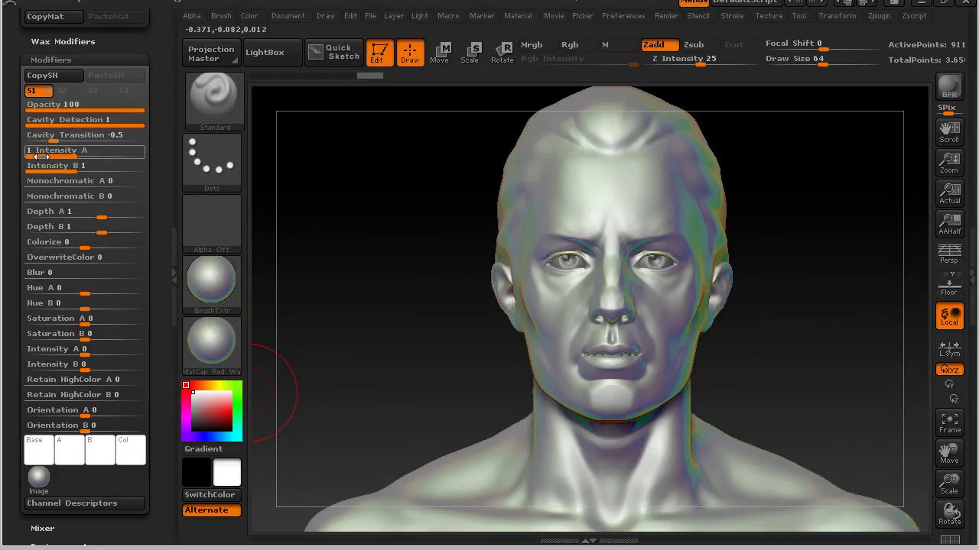
{"action": "left_click_drag", "start_coordinate": [413, 362], "coordinate": [375, 372]}
{"action": "left_click_drag", "start_coordinate": [852, 343], "coordinate": [879, 393]}
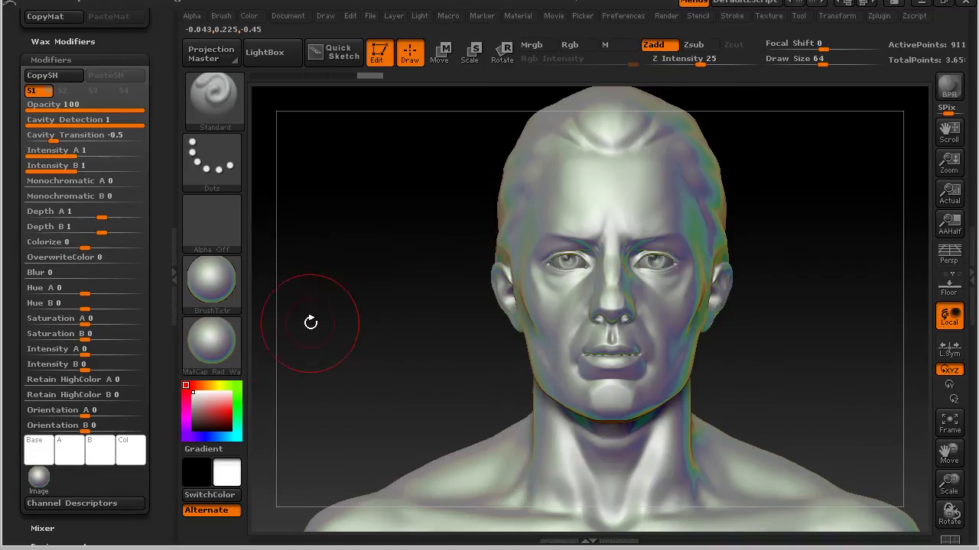
Step: Try lower and higher Depth A values on the material and settle on 1.3114, checking the effect on the head
{"action": "mouse_move", "coordinate": [215, 346]}
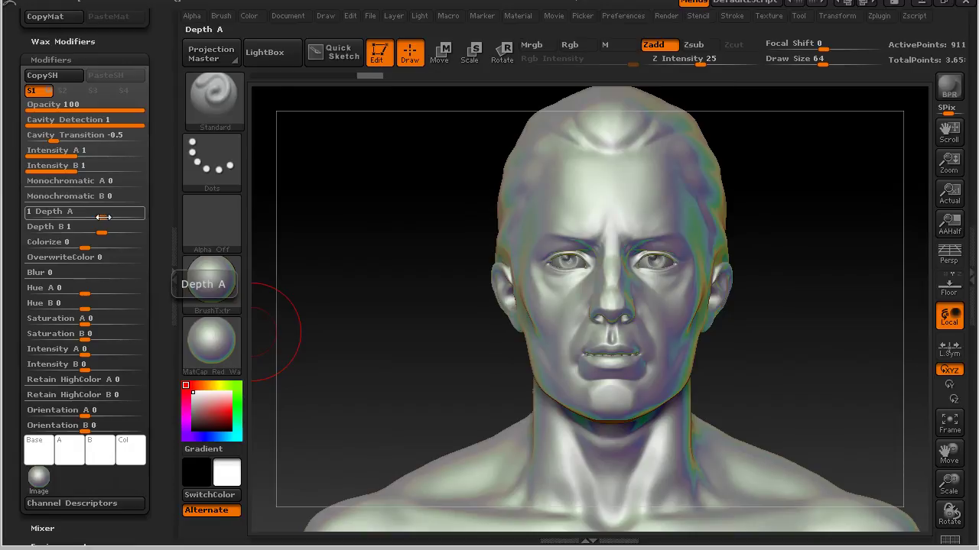
{"action": "mouse_move", "coordinate": [103, 217]}
{"action": "left_mouse_down"}
{"action": "mouse_move", "coordinate": [89, 219]}
{"action": "mouse_move", "coordinate": [108, 218]}
{"action": "mouse_move", "coordinate": [99, 219]}
{"action": "left_mouse_up"}
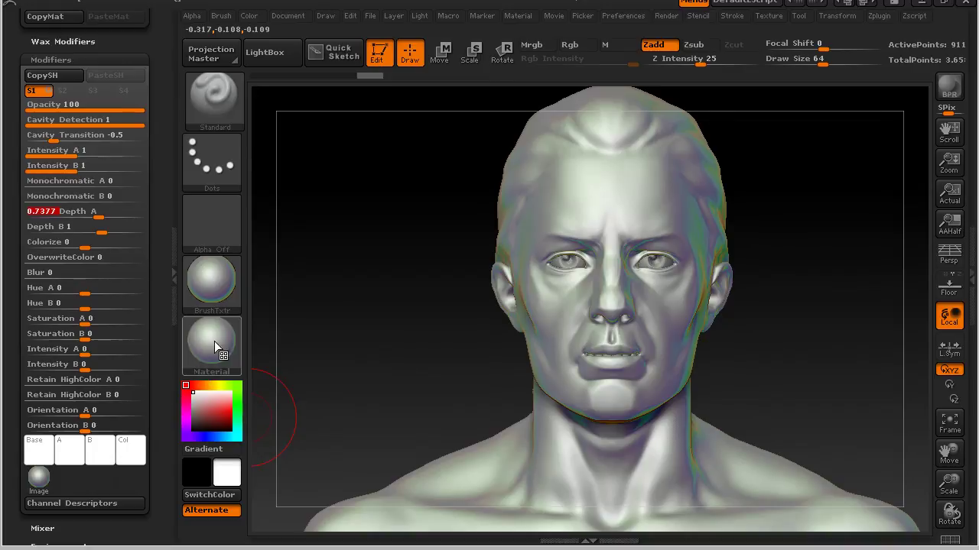
{"action": "mouse_move", "coordinate": [99, 217]}
{"action": "left_mouse_down"}
{"action": "mouse_move", "coordinate": [122, 219]}
{"action": "mouse_move", "coordinate": [114, 222]}
{"action": "left_mouse_up"}
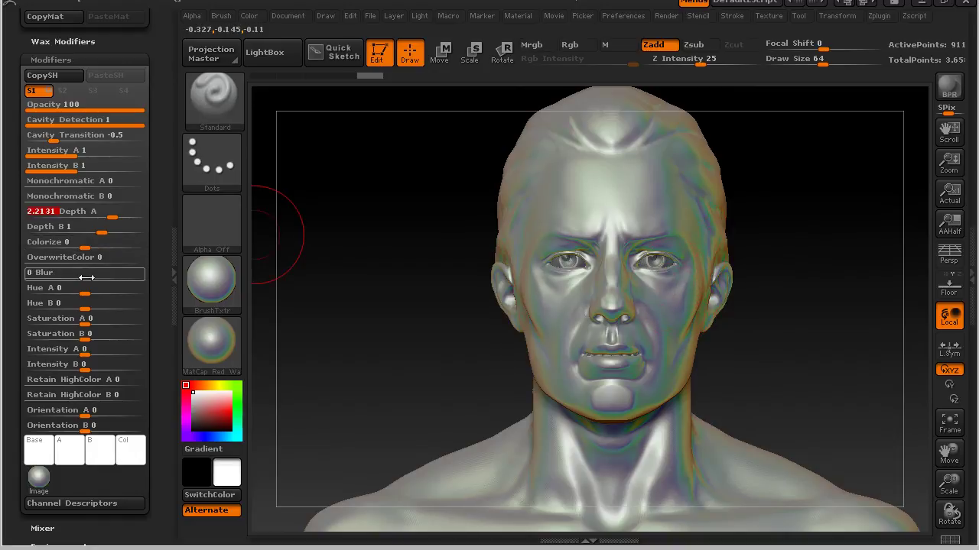
{"action": "left_click_drag", "start_coordinate": [112, 218], "coordinate": [97, 219]}
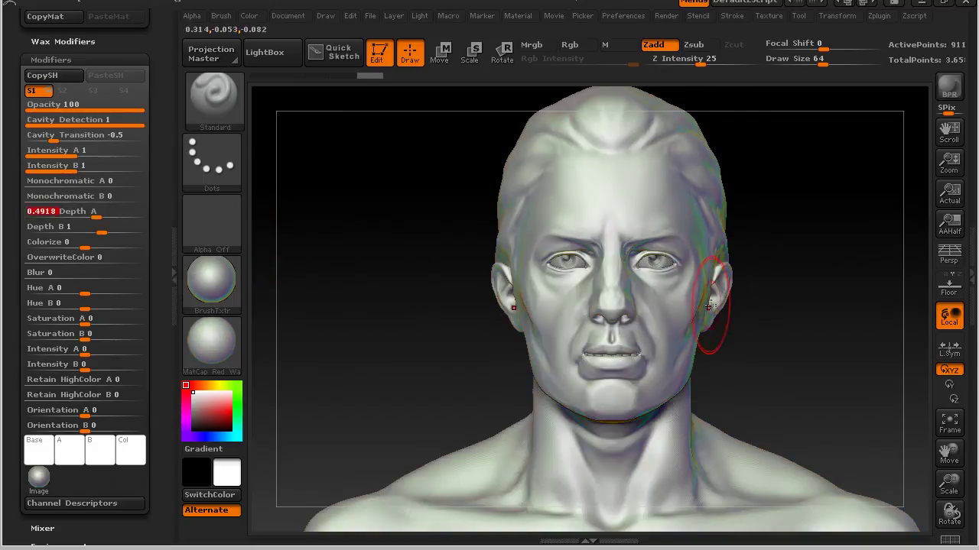
{"action": "left_click_drag", "start_coordinate": [99, 218], "coordinate": [102, 217]}
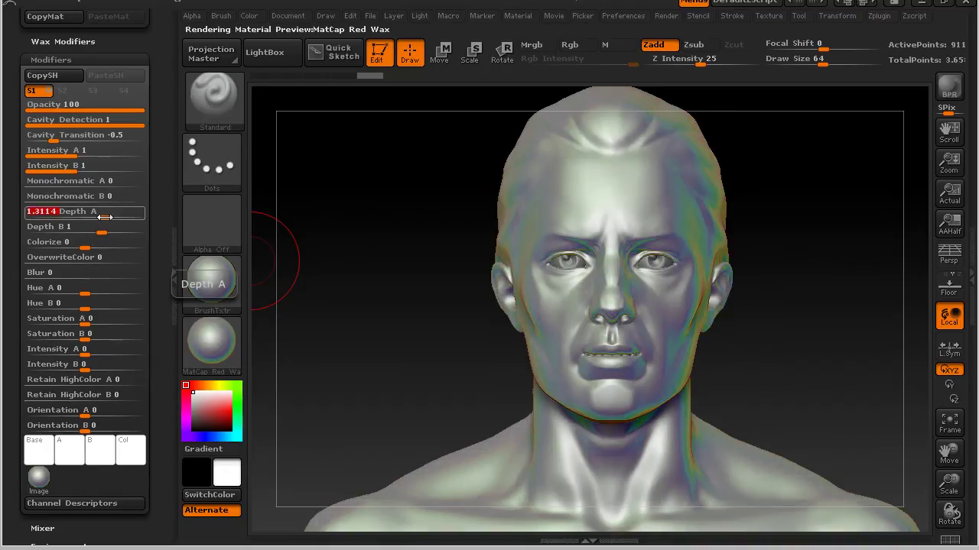
{"action": "mouse_move", "coordinate": [813, 306]}
{"action": "left_mouse_down"}
{"action": "mouse_move", "coordinate": [791, 315]}
{"action": "mouse_move", "coordinate": [858, 306]}
{"action": "mouse_move", "coordinate": [808, 366]}
{"action": "left_mouse_up"}
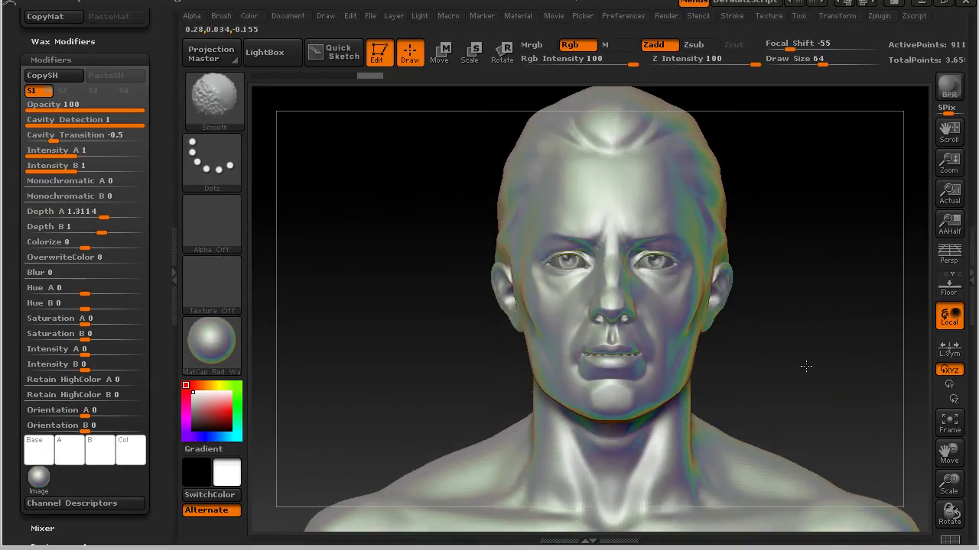